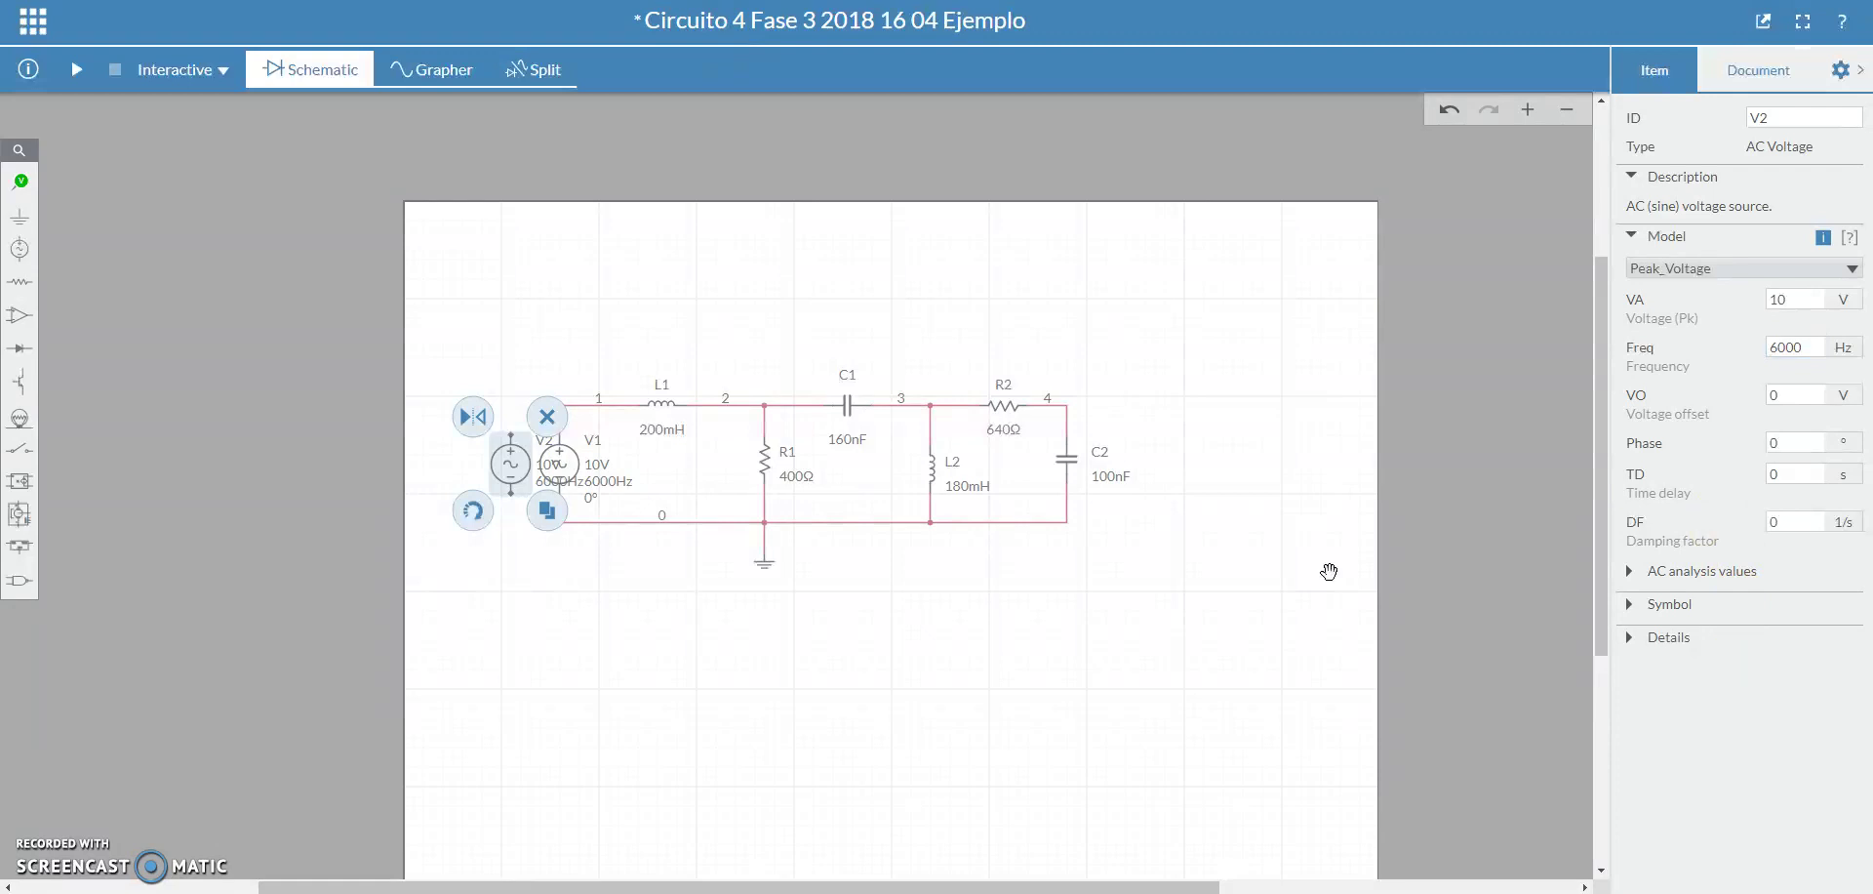
Move the duplicated AC source V2 below the circuit and delete the original source V1
left_click_drag(506, 464, 510, 601)
left_click(798, 686)
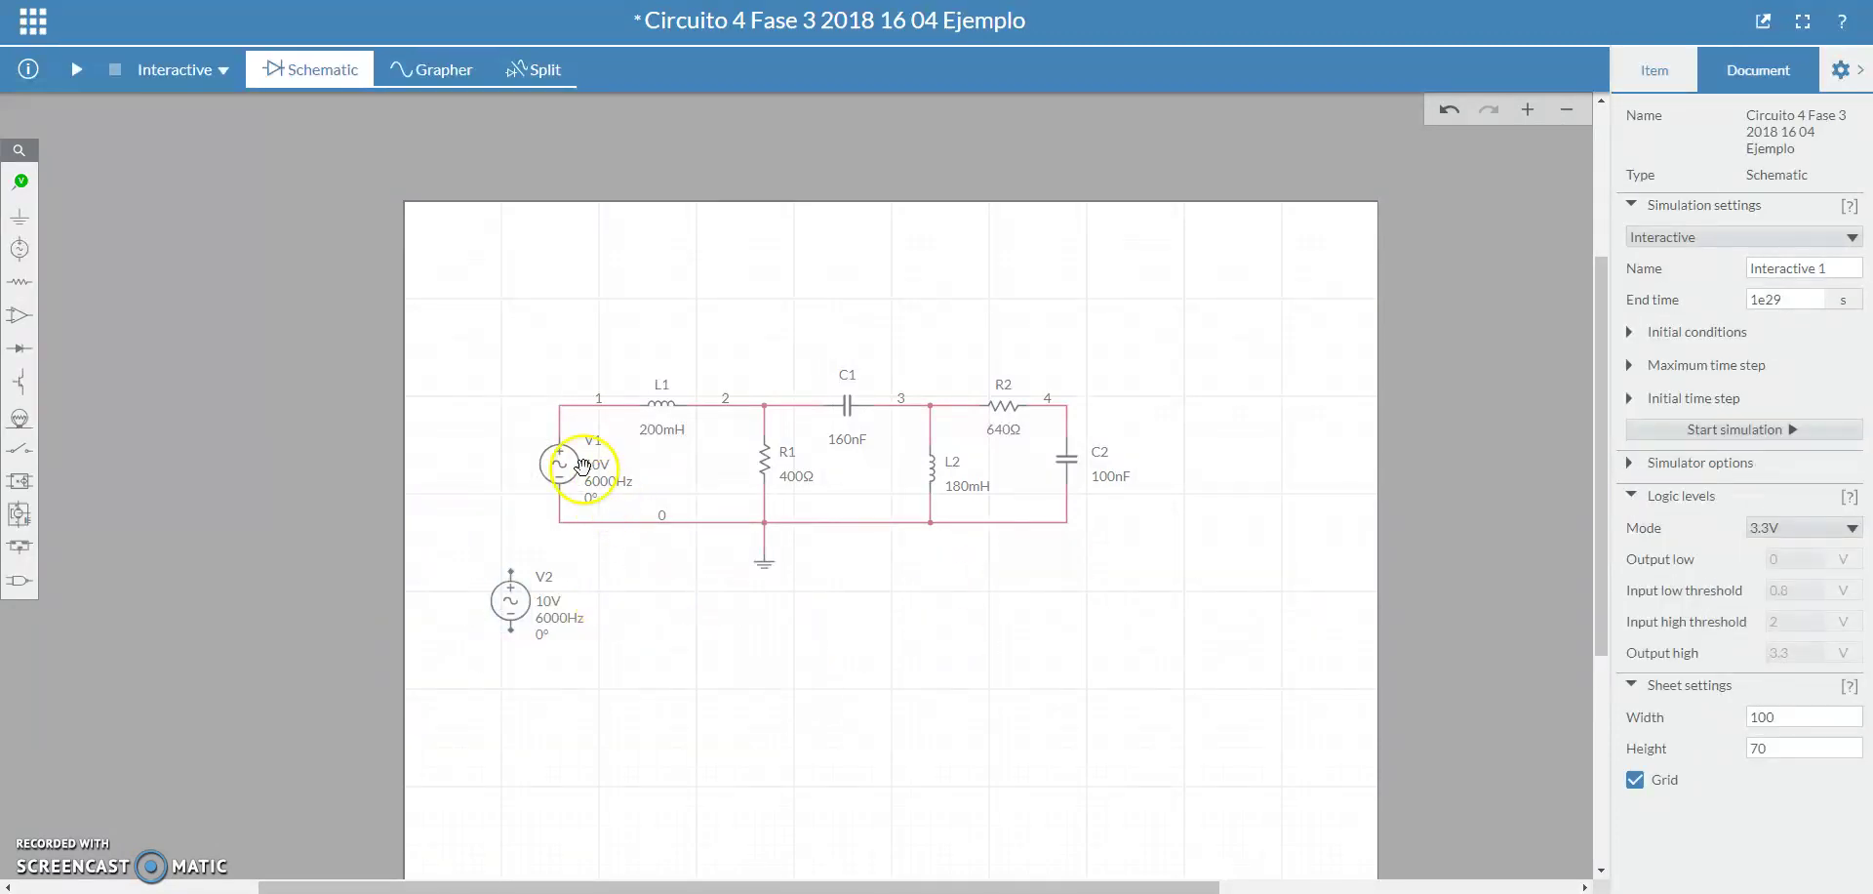
left_click(567, 467)
key("Delete")
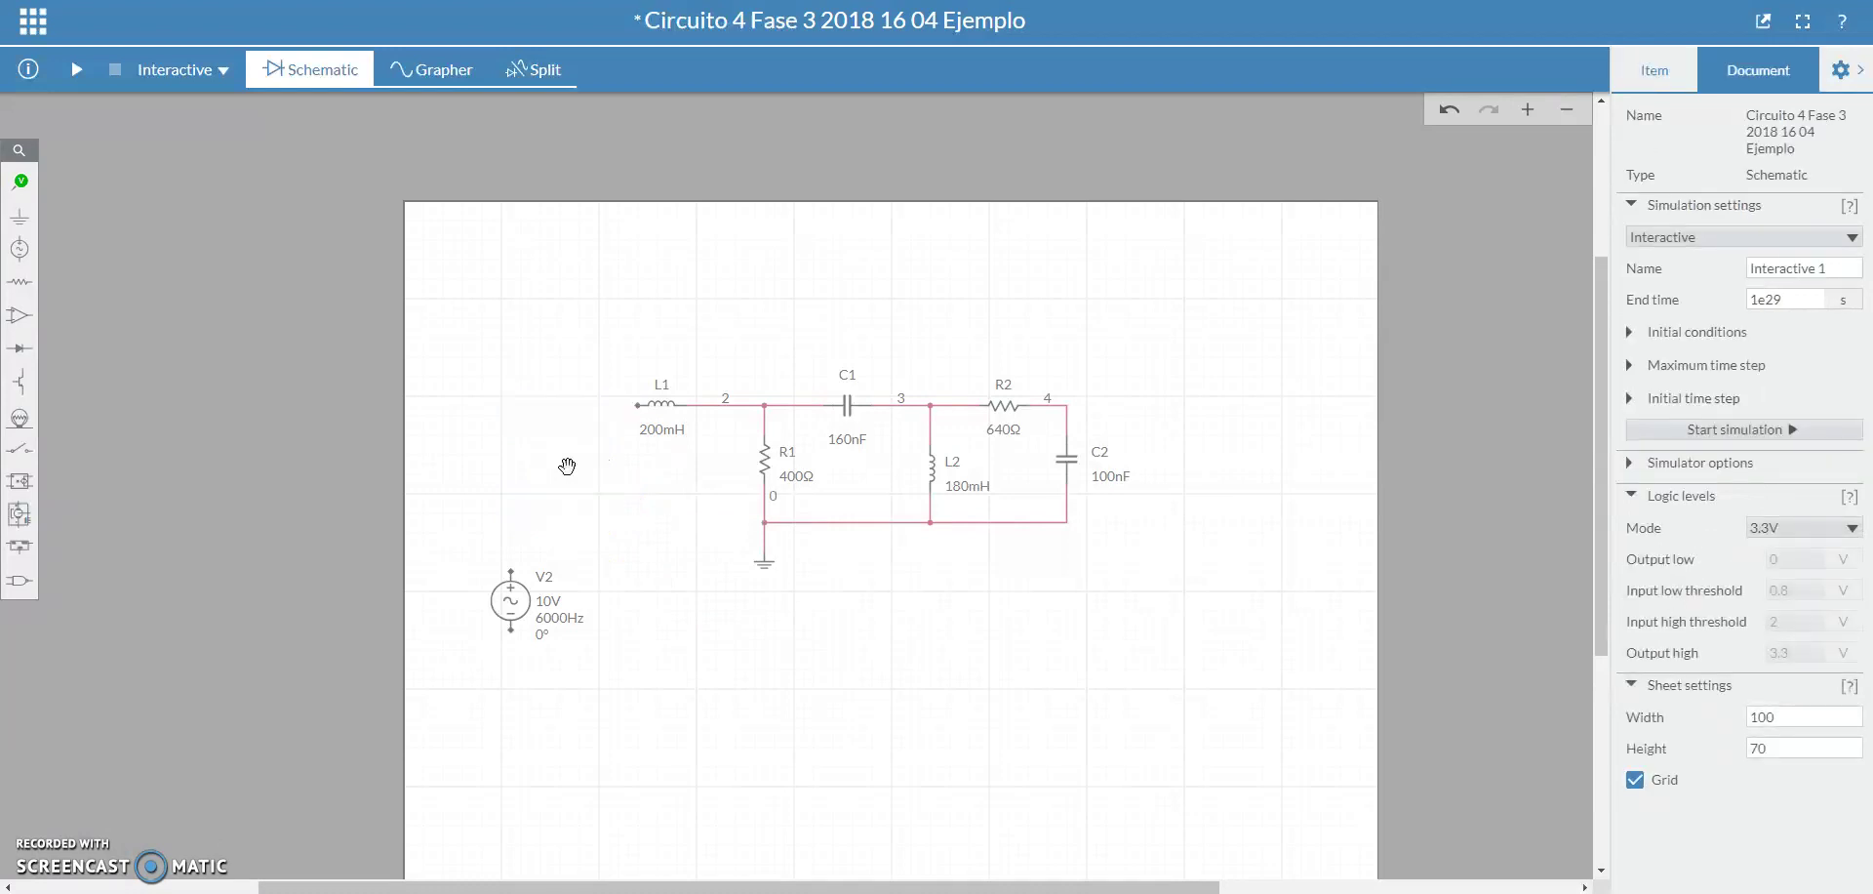
Place source V2 beside inductor L1 and wire its terminals to L1 and to the ground node below R1
left_click_drag(507, 621, 600, 449)
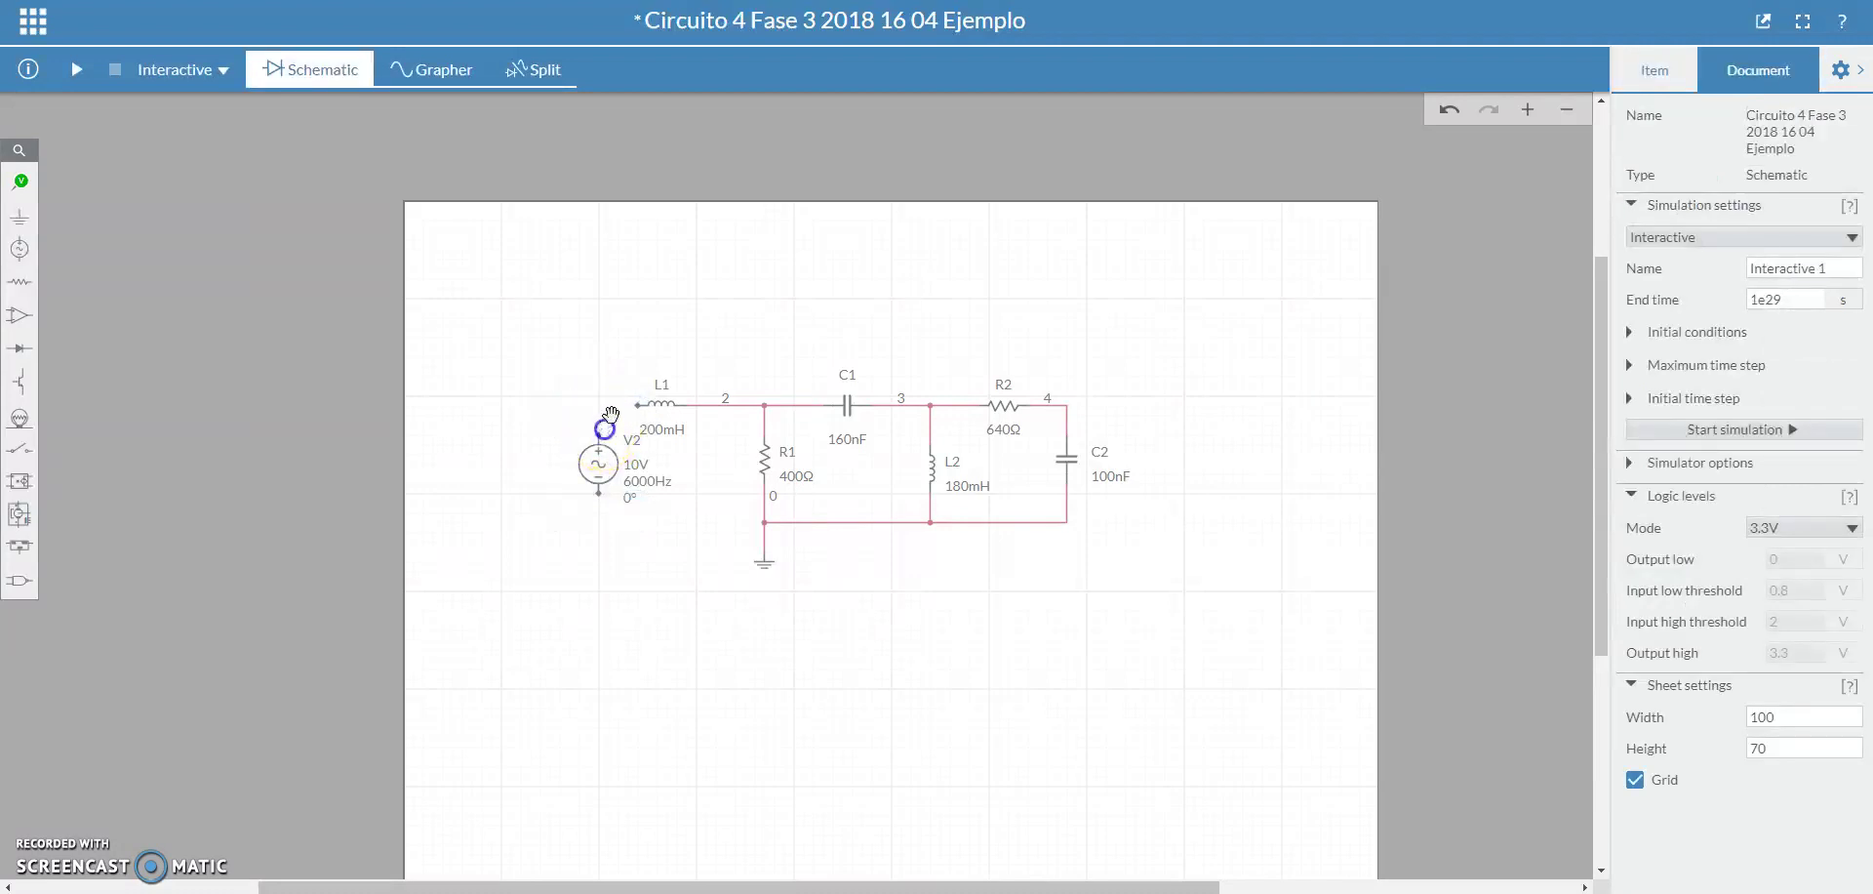
left_click_drag(639, 406, 598, 436)
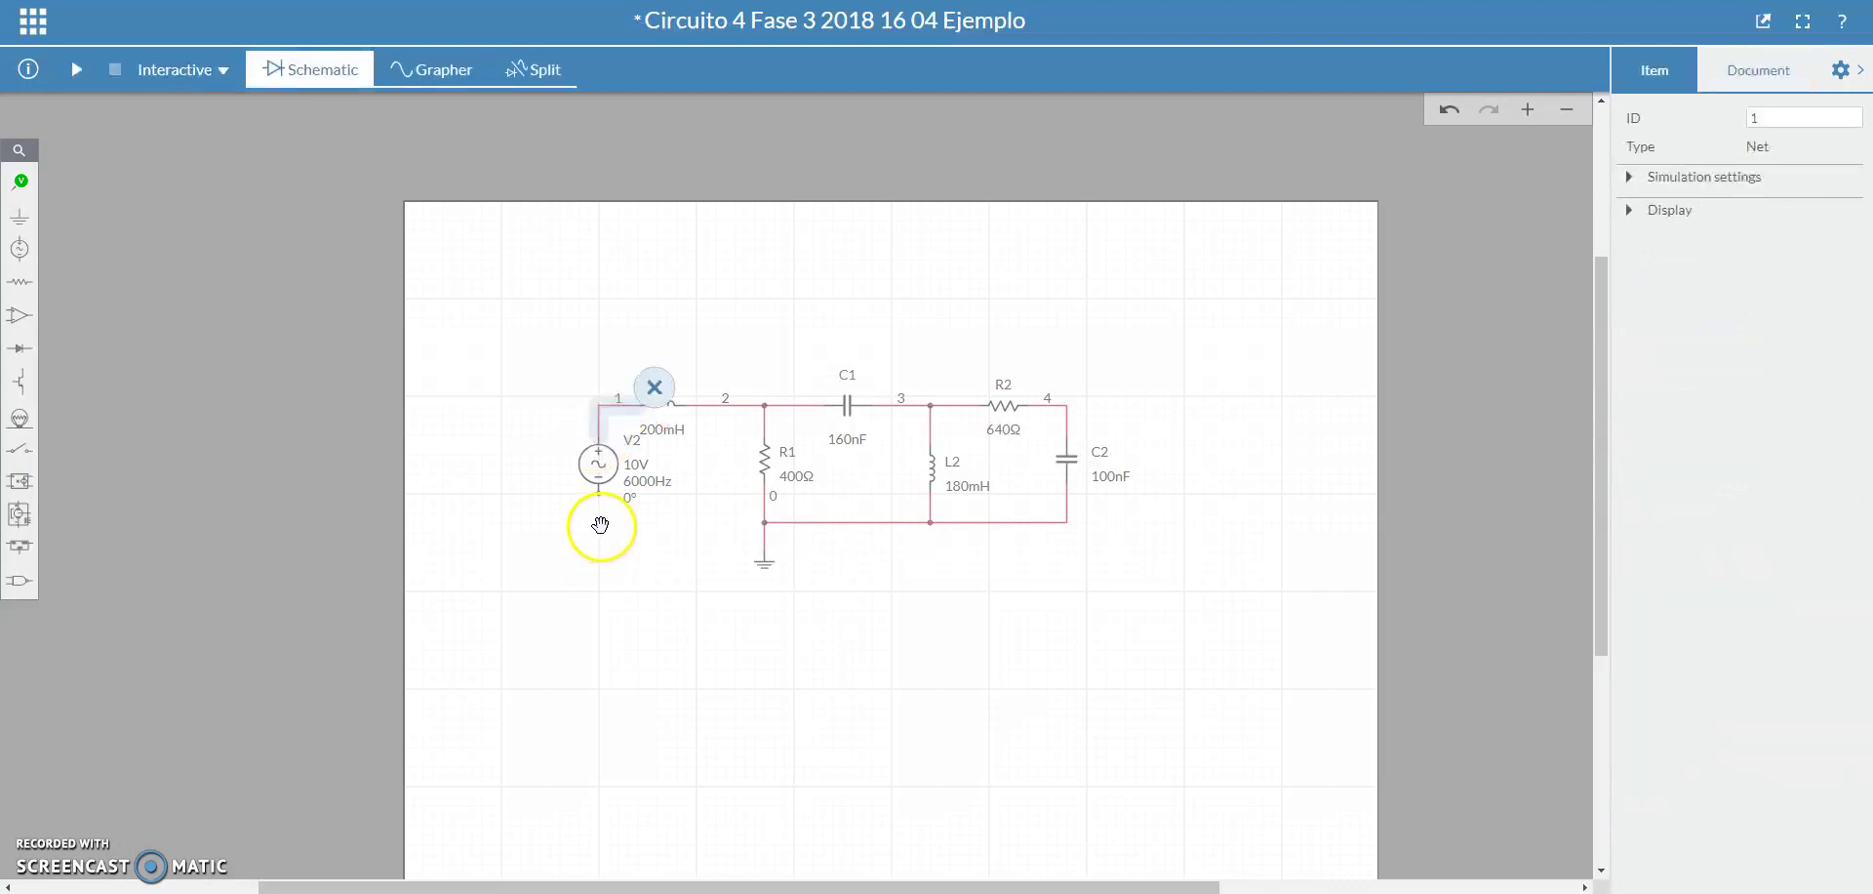
left_click(600, 525)
left_click_drag(602, 495, 762, 524)
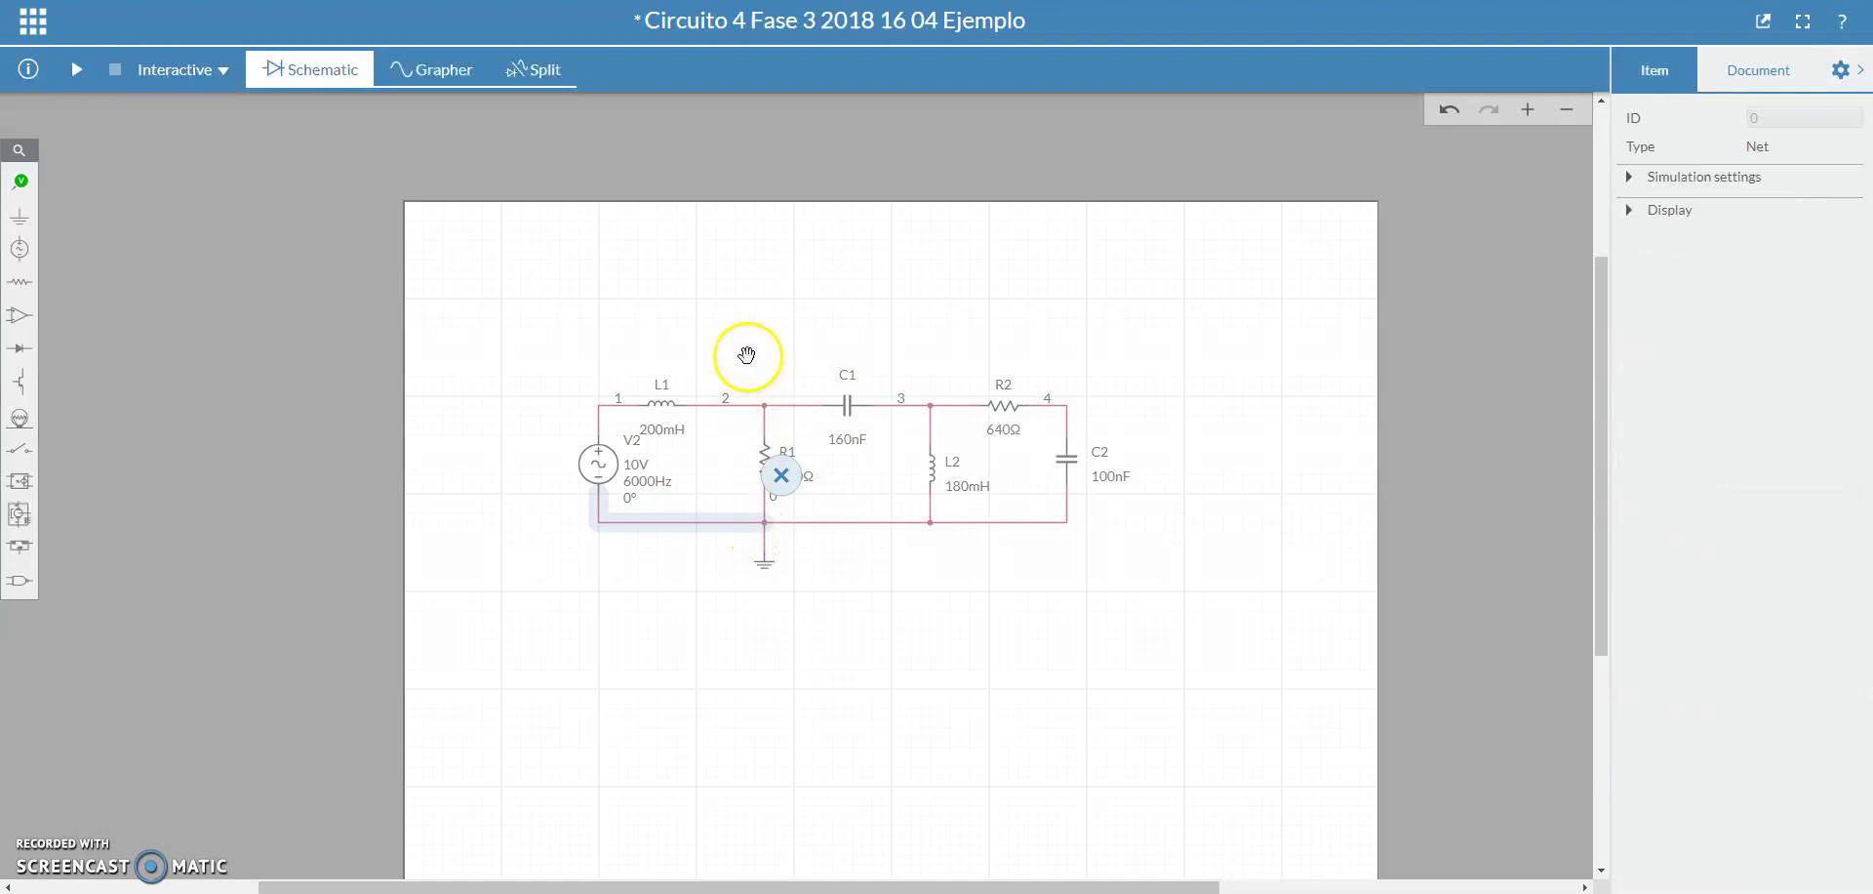
left_click(744, 355)
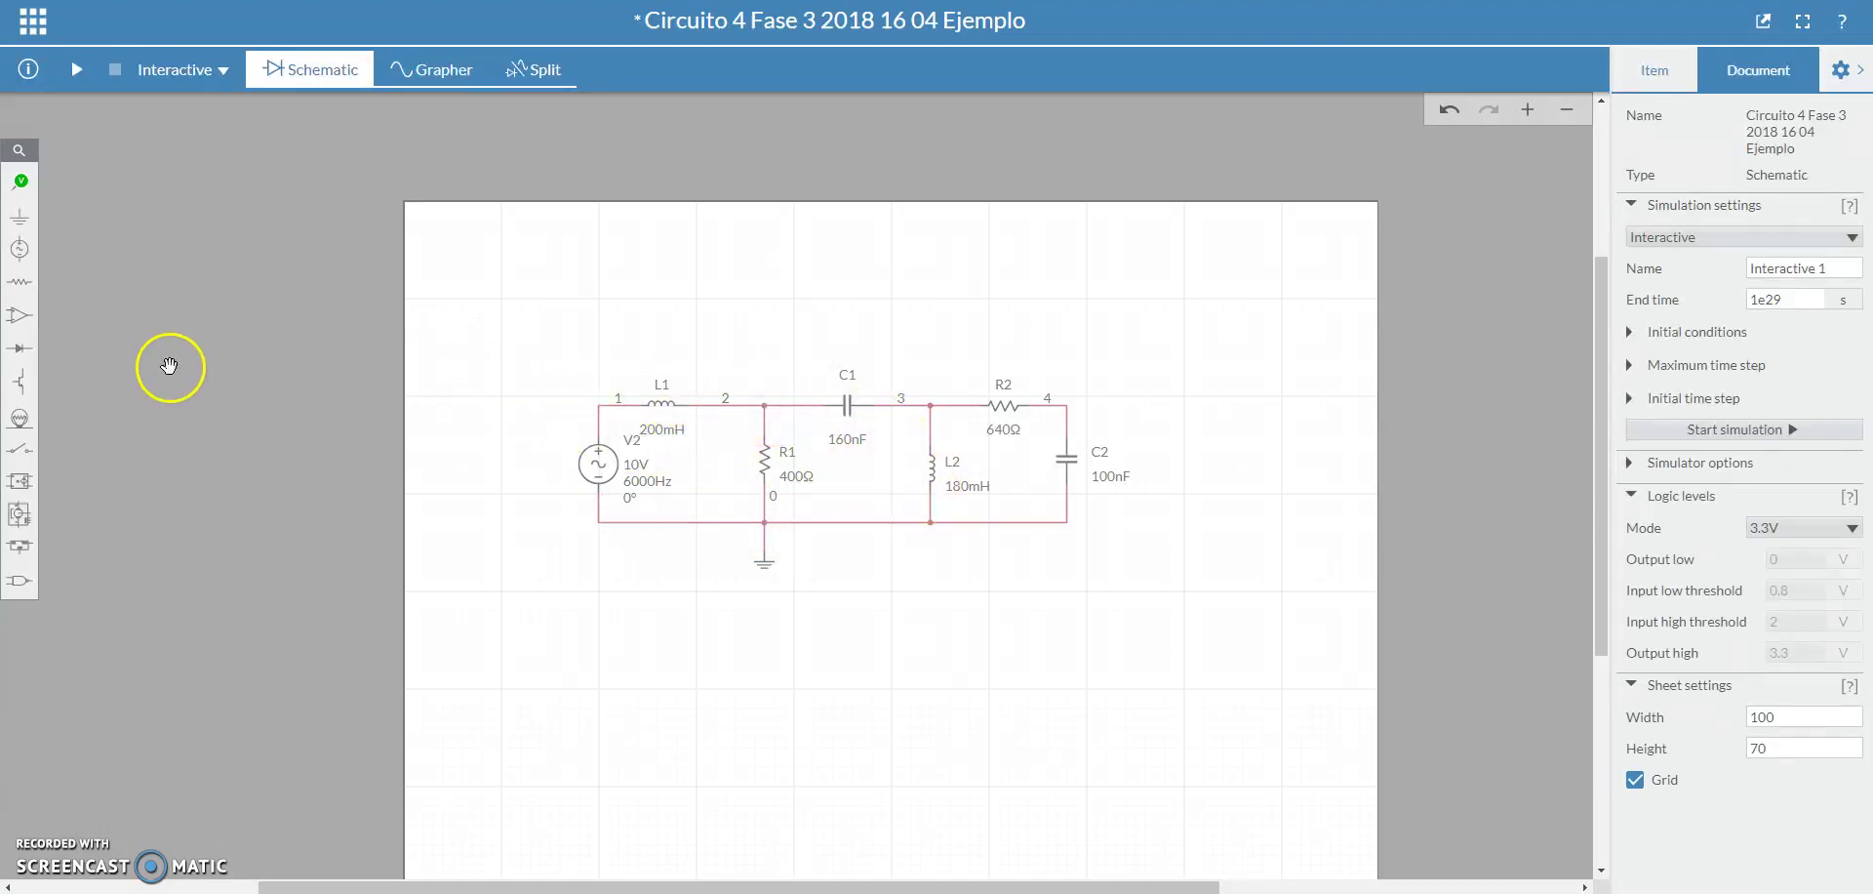
Place a current probe on the wire between source V2 and inductor L1
left_click(21, 282)
left_click(108, 330)
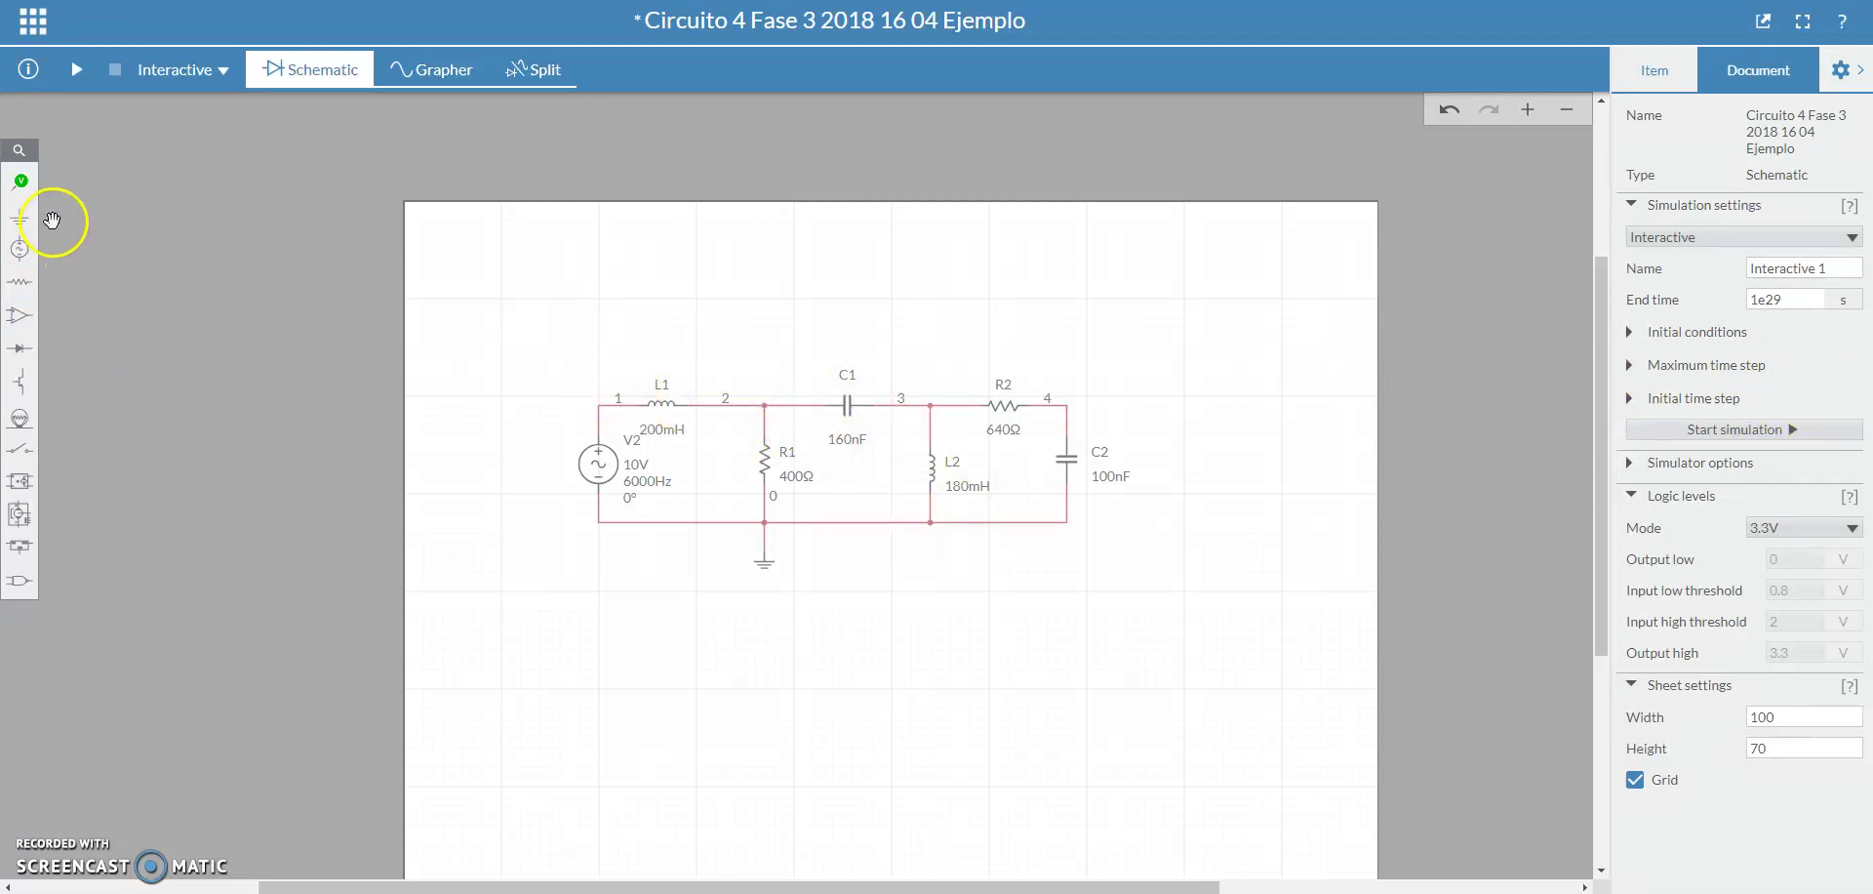
mouse_move(20, 182)
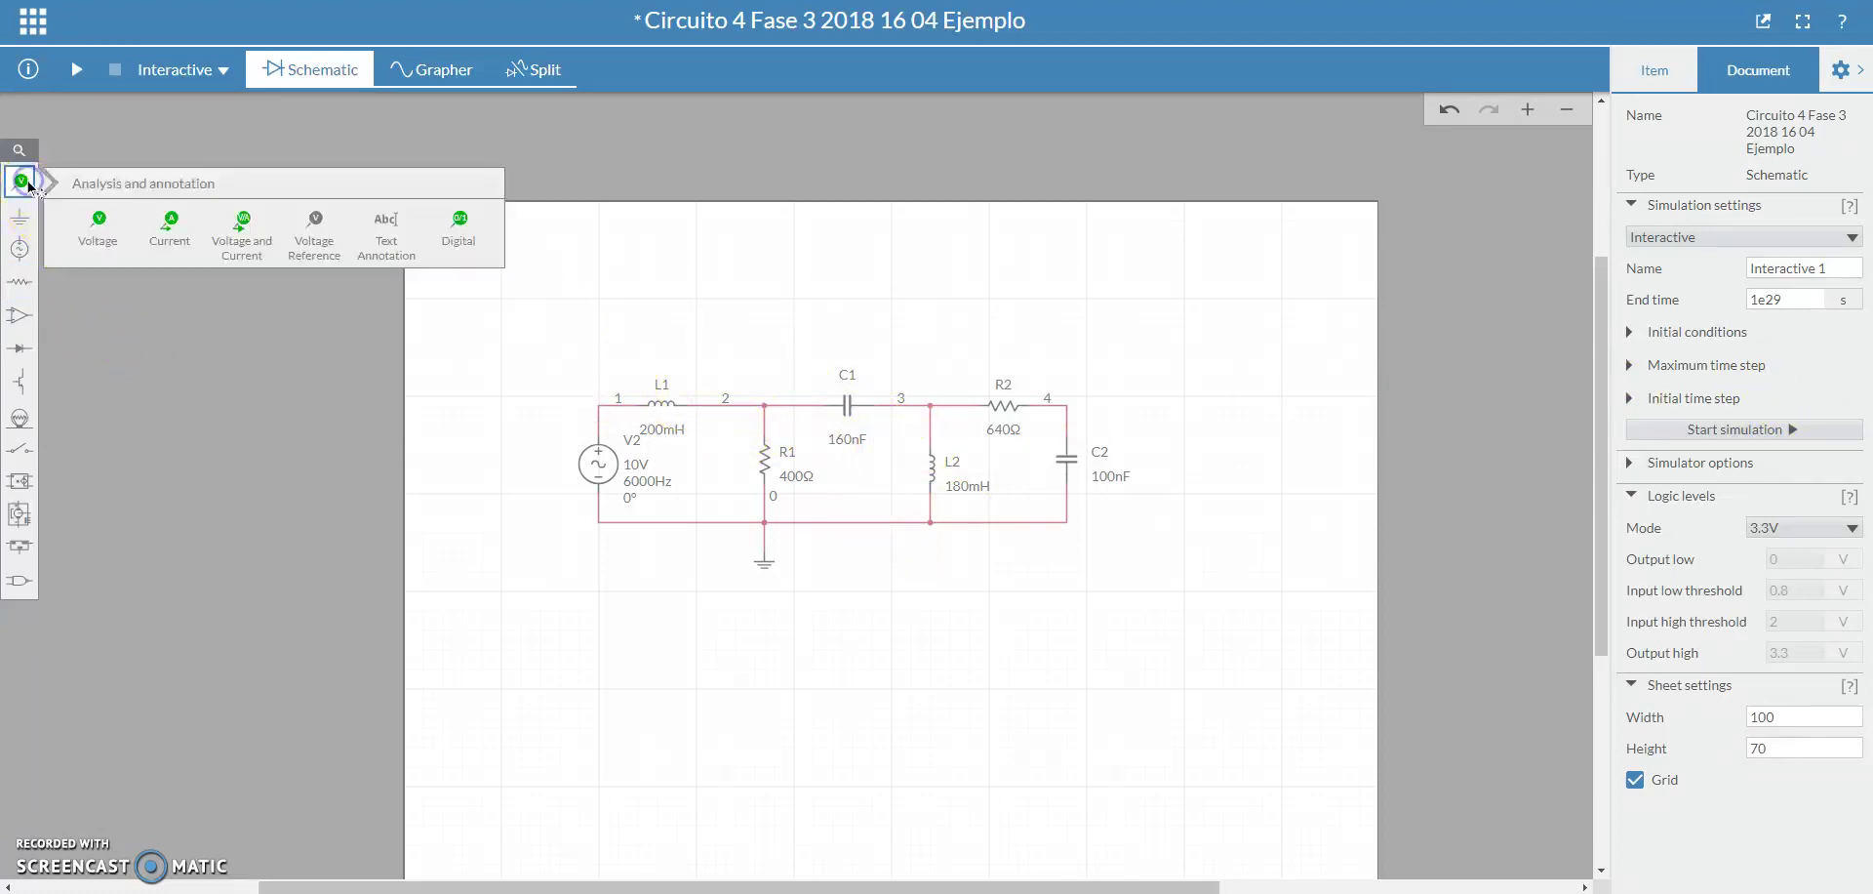
left_click(118, 237)
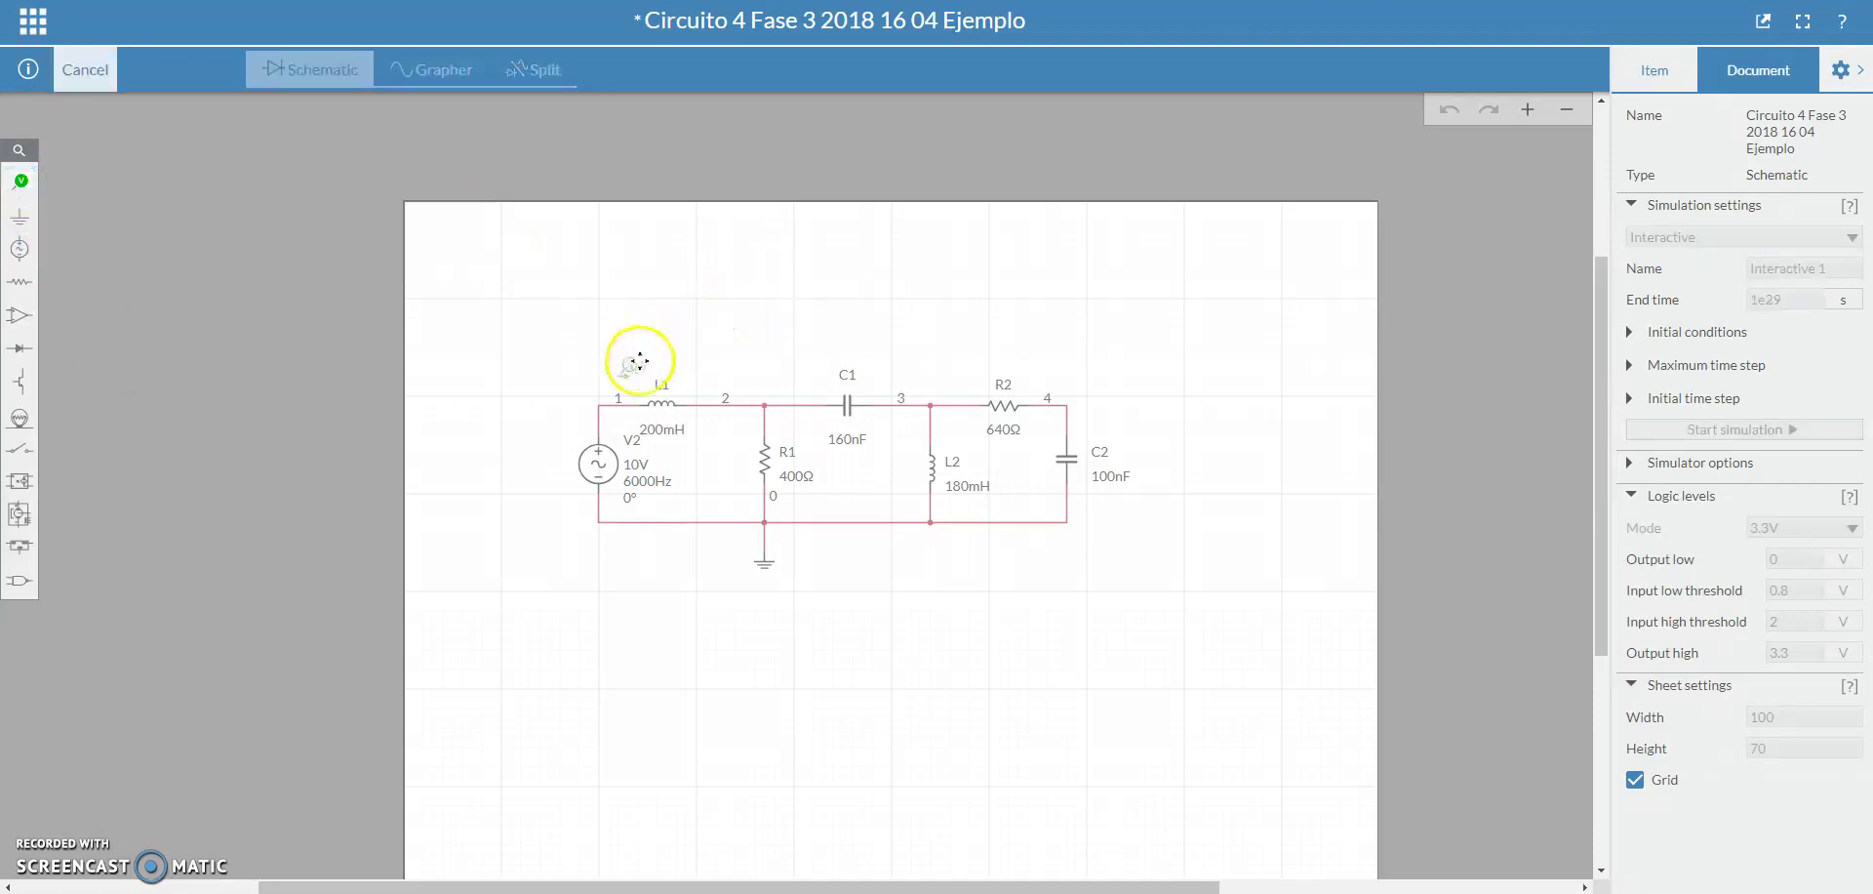
left_click(621, 388)
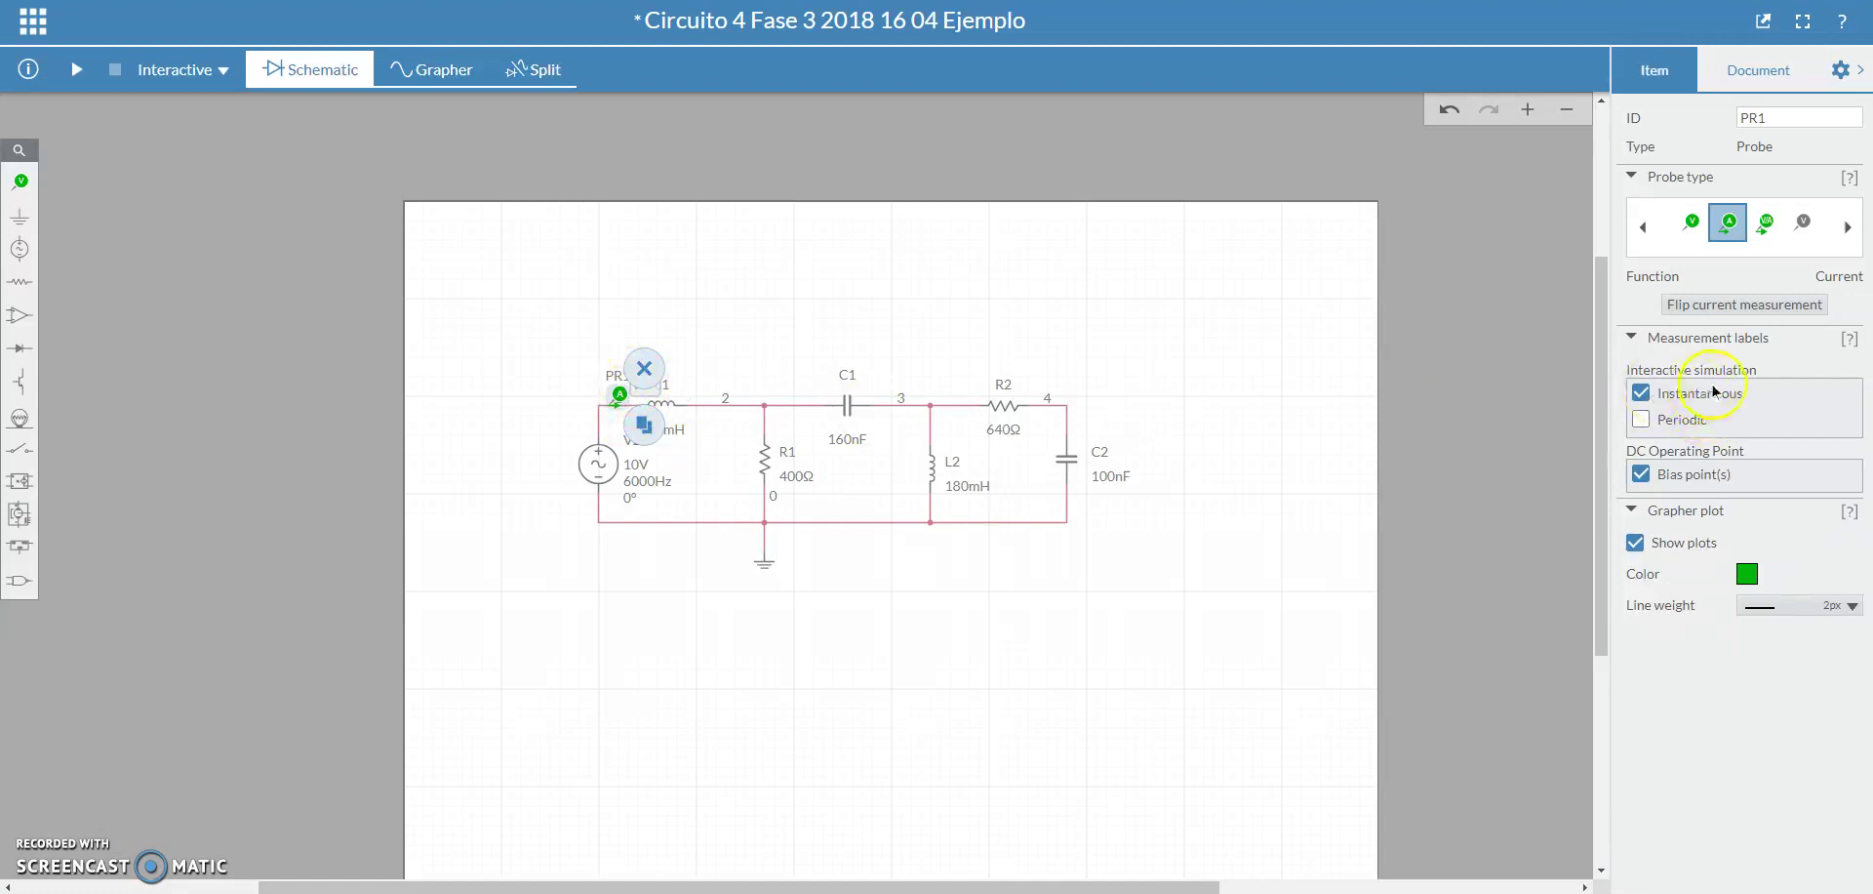
Set the current probe to show periodic instead of instantaneous measurements and run the interactive simulation
left_click(1642, 422)
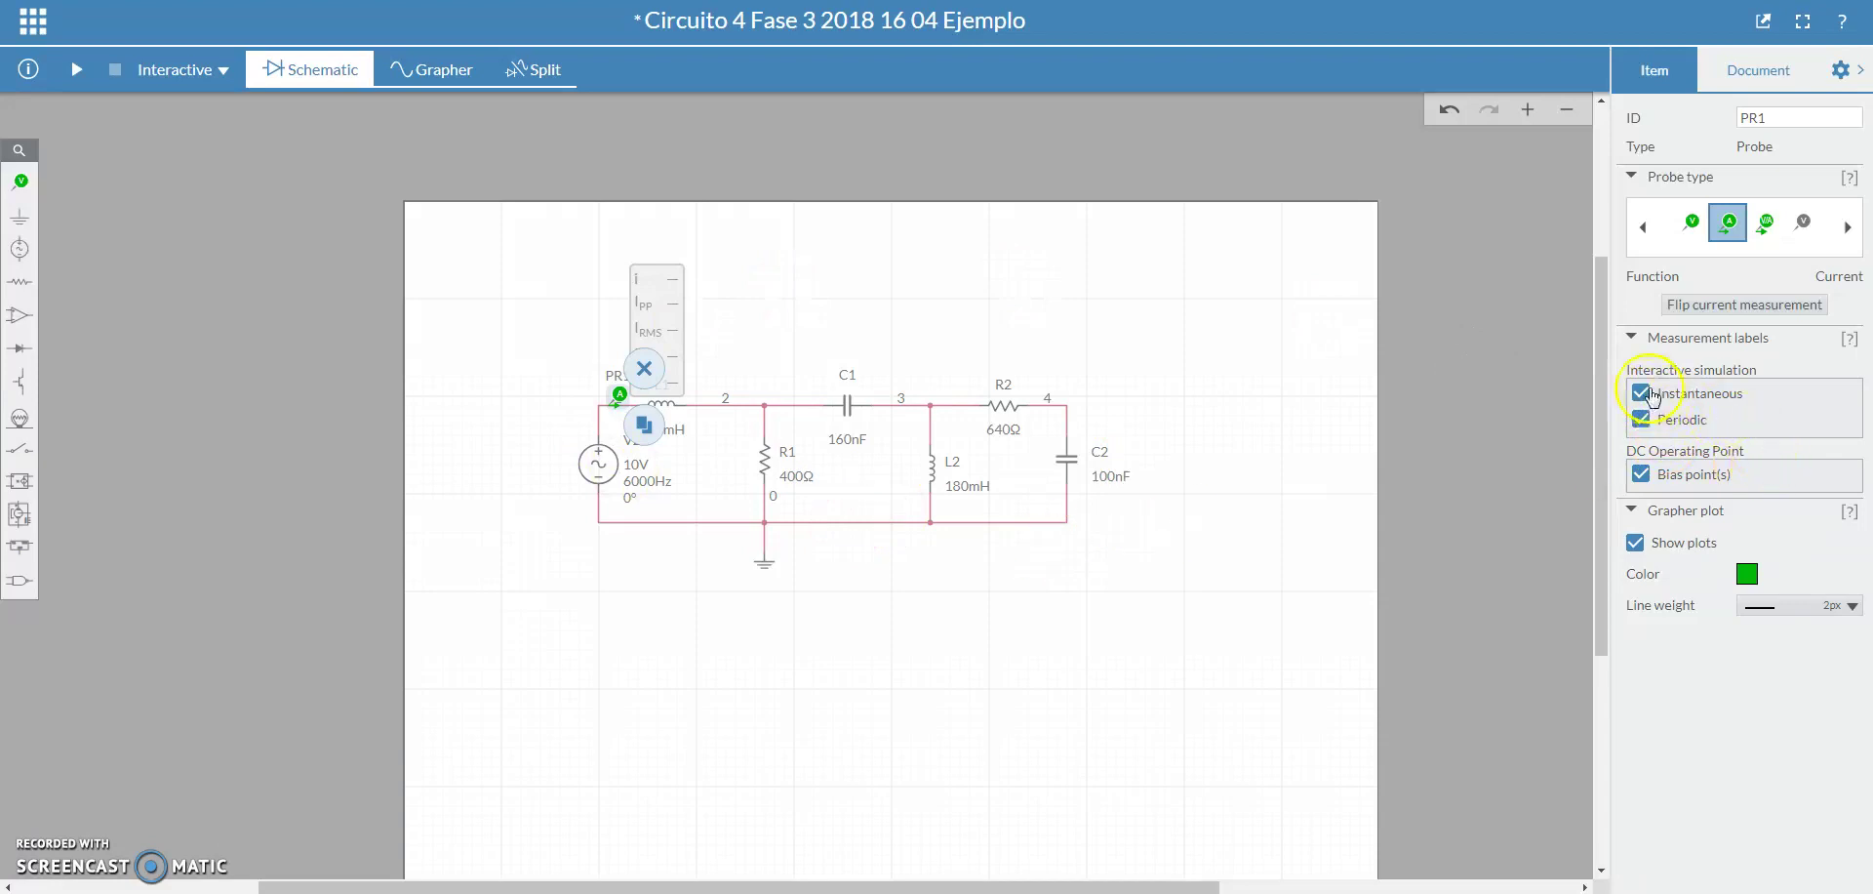
left_click(1642, 393)
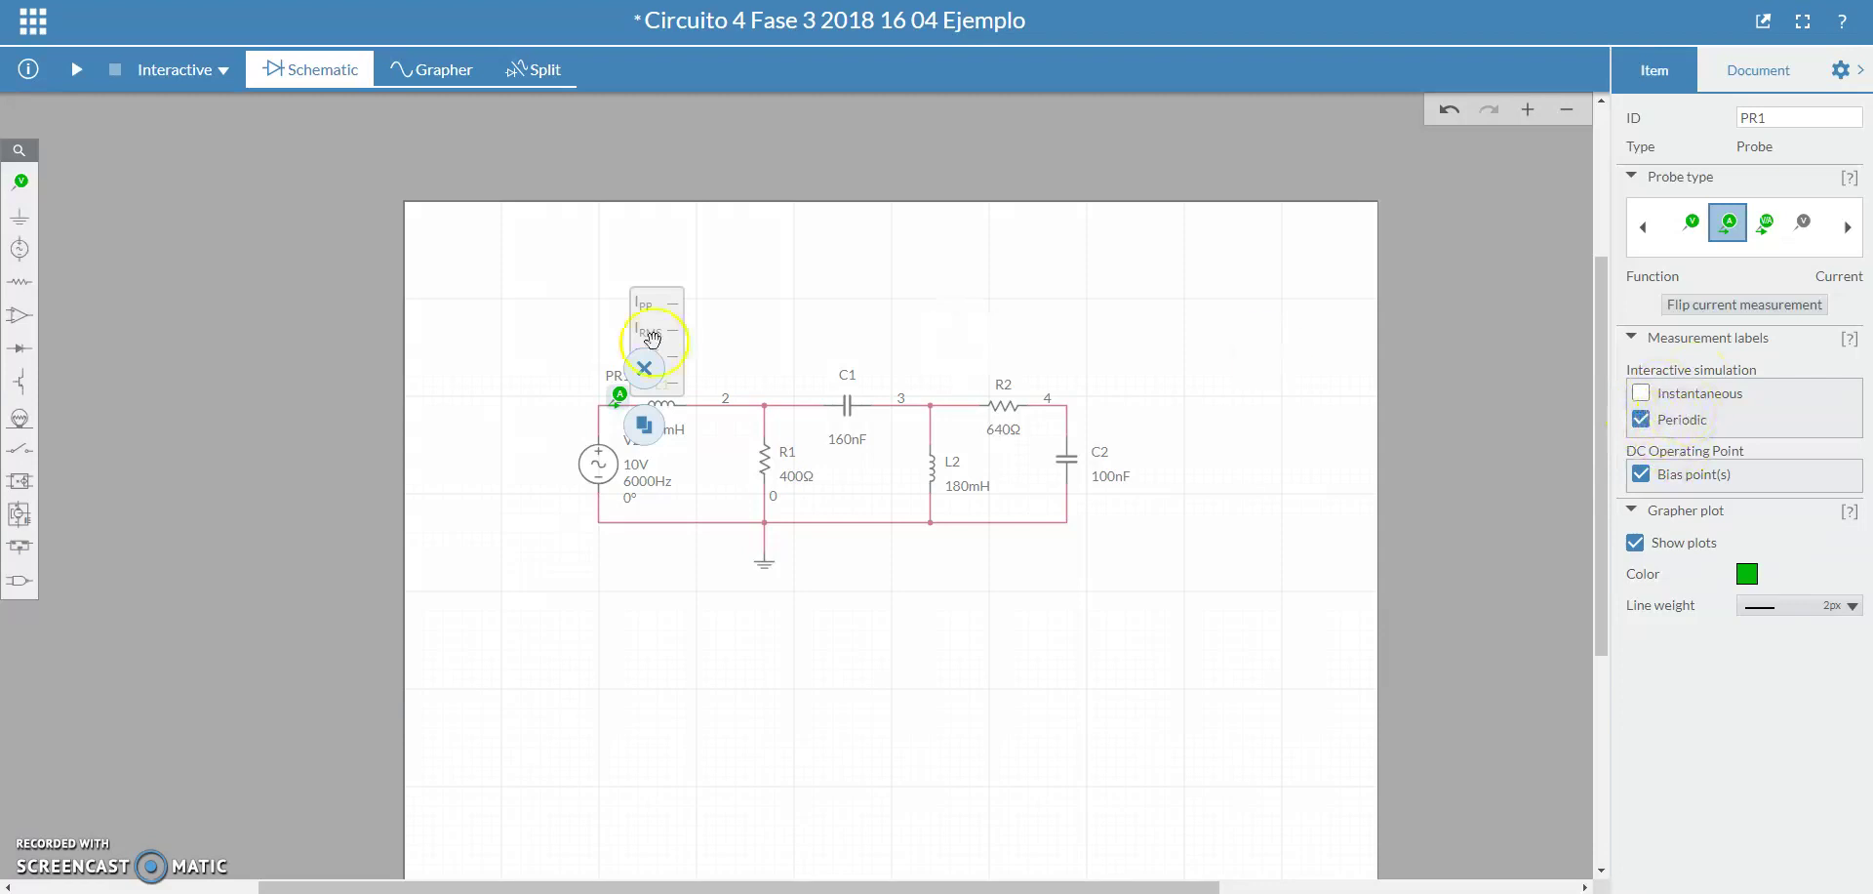
left_click(76, 69)
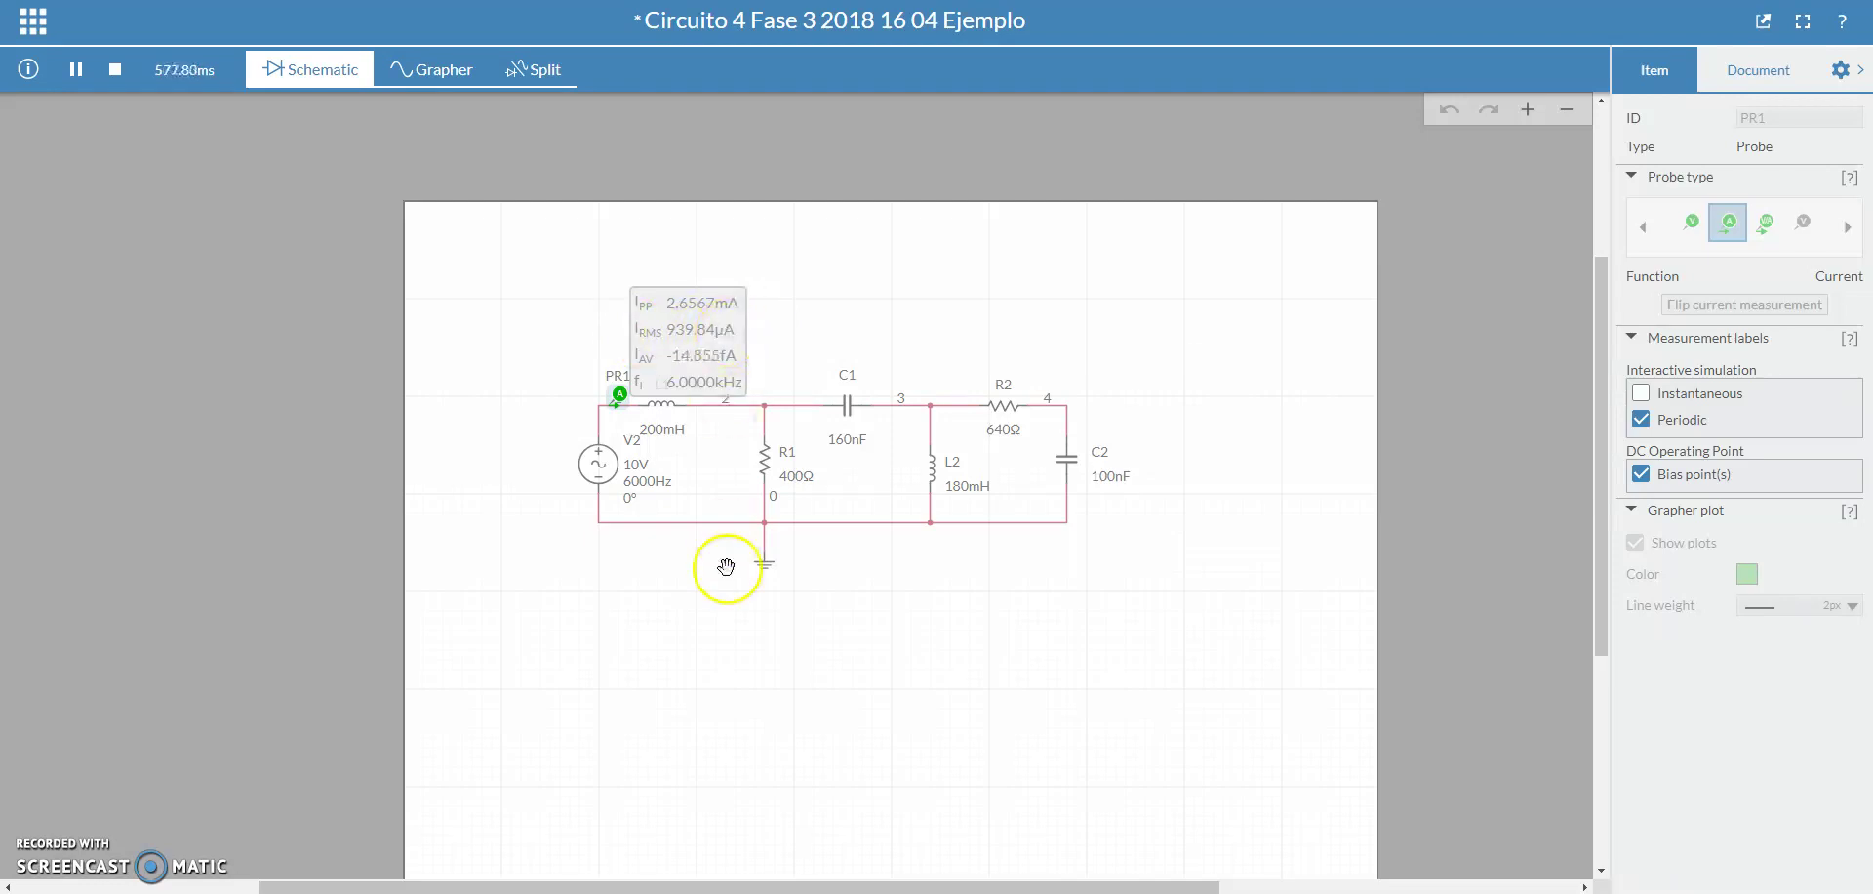
Switch to the PowerPoint presentation and examine the total current calculated with Ohm's law on slide 25
key("alt+Tab")
left_click(87, 683)
scroll(151, 558, "down", 13)
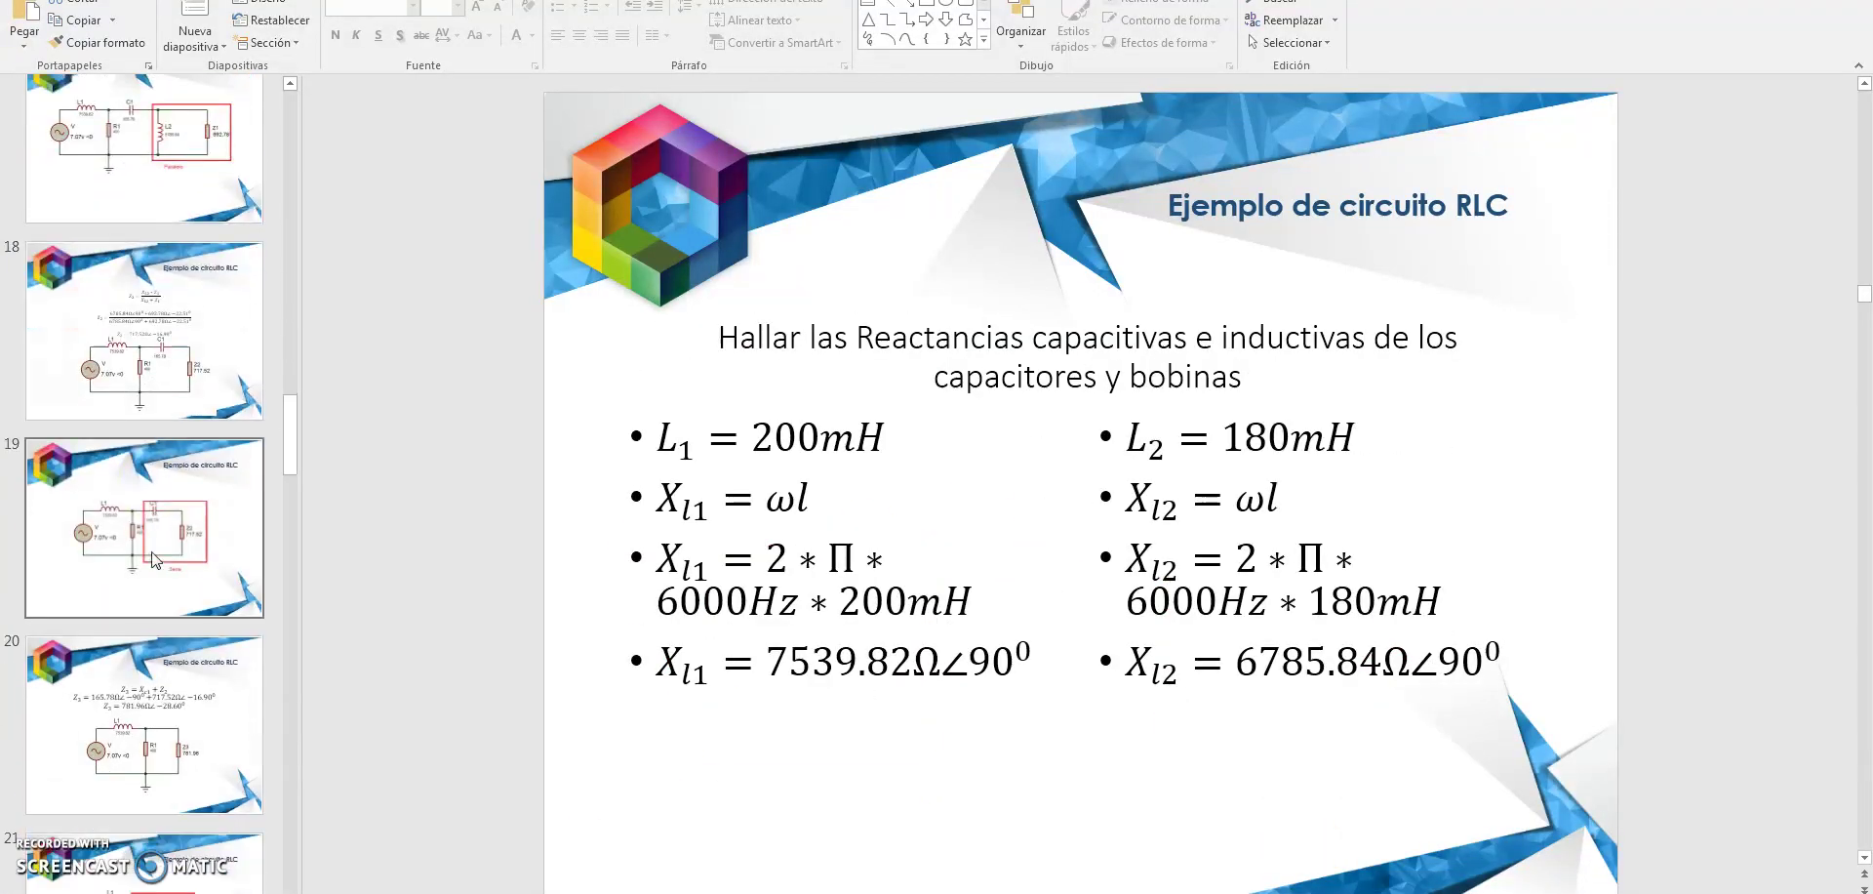
left_click(178, 541)
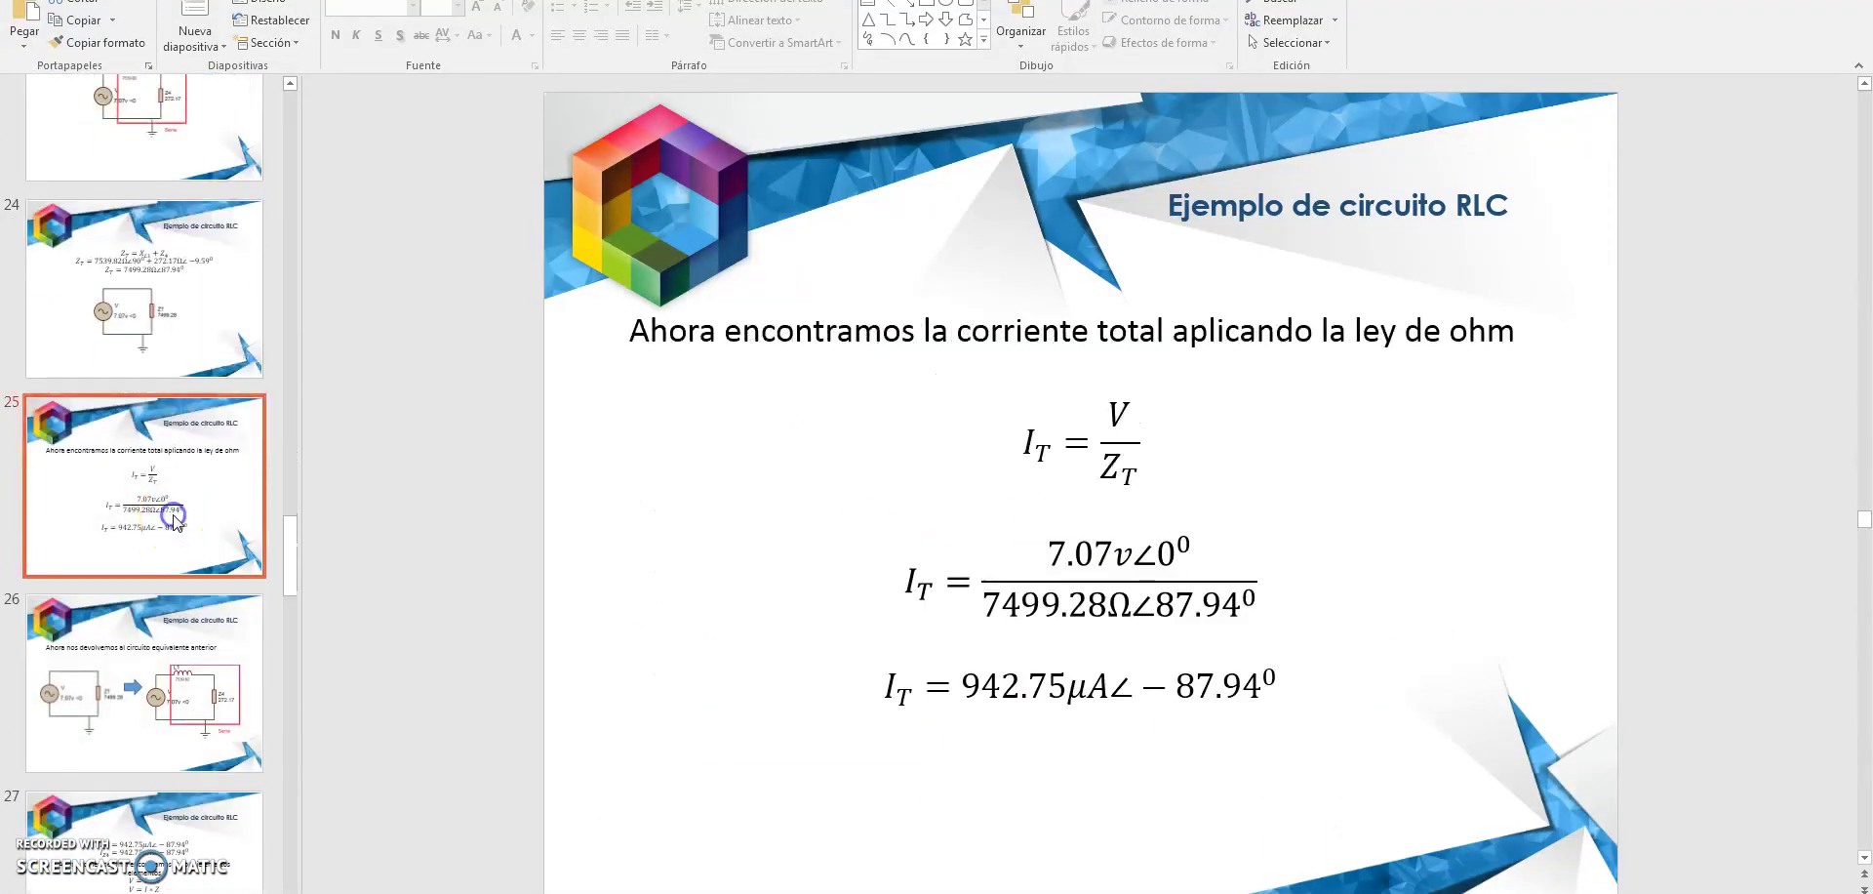
left_click_drag(1109, 683, 995, 688)
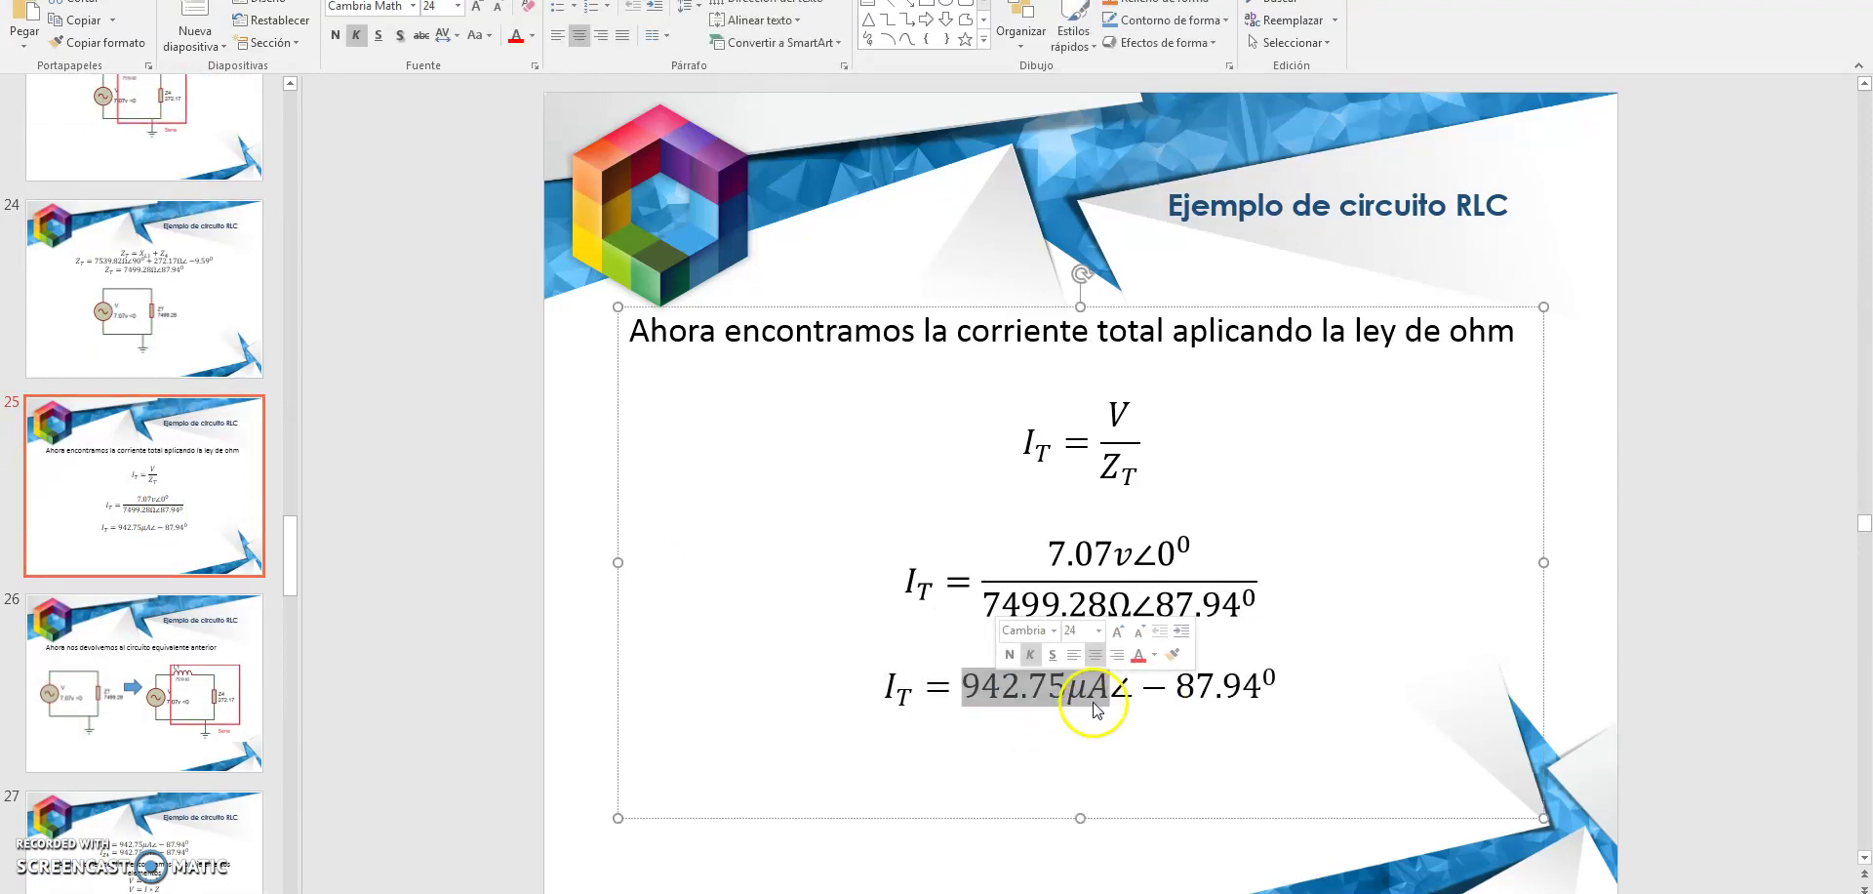
left_click_drag(1284, 689, 1152, 686)
left_click(1282, 689)
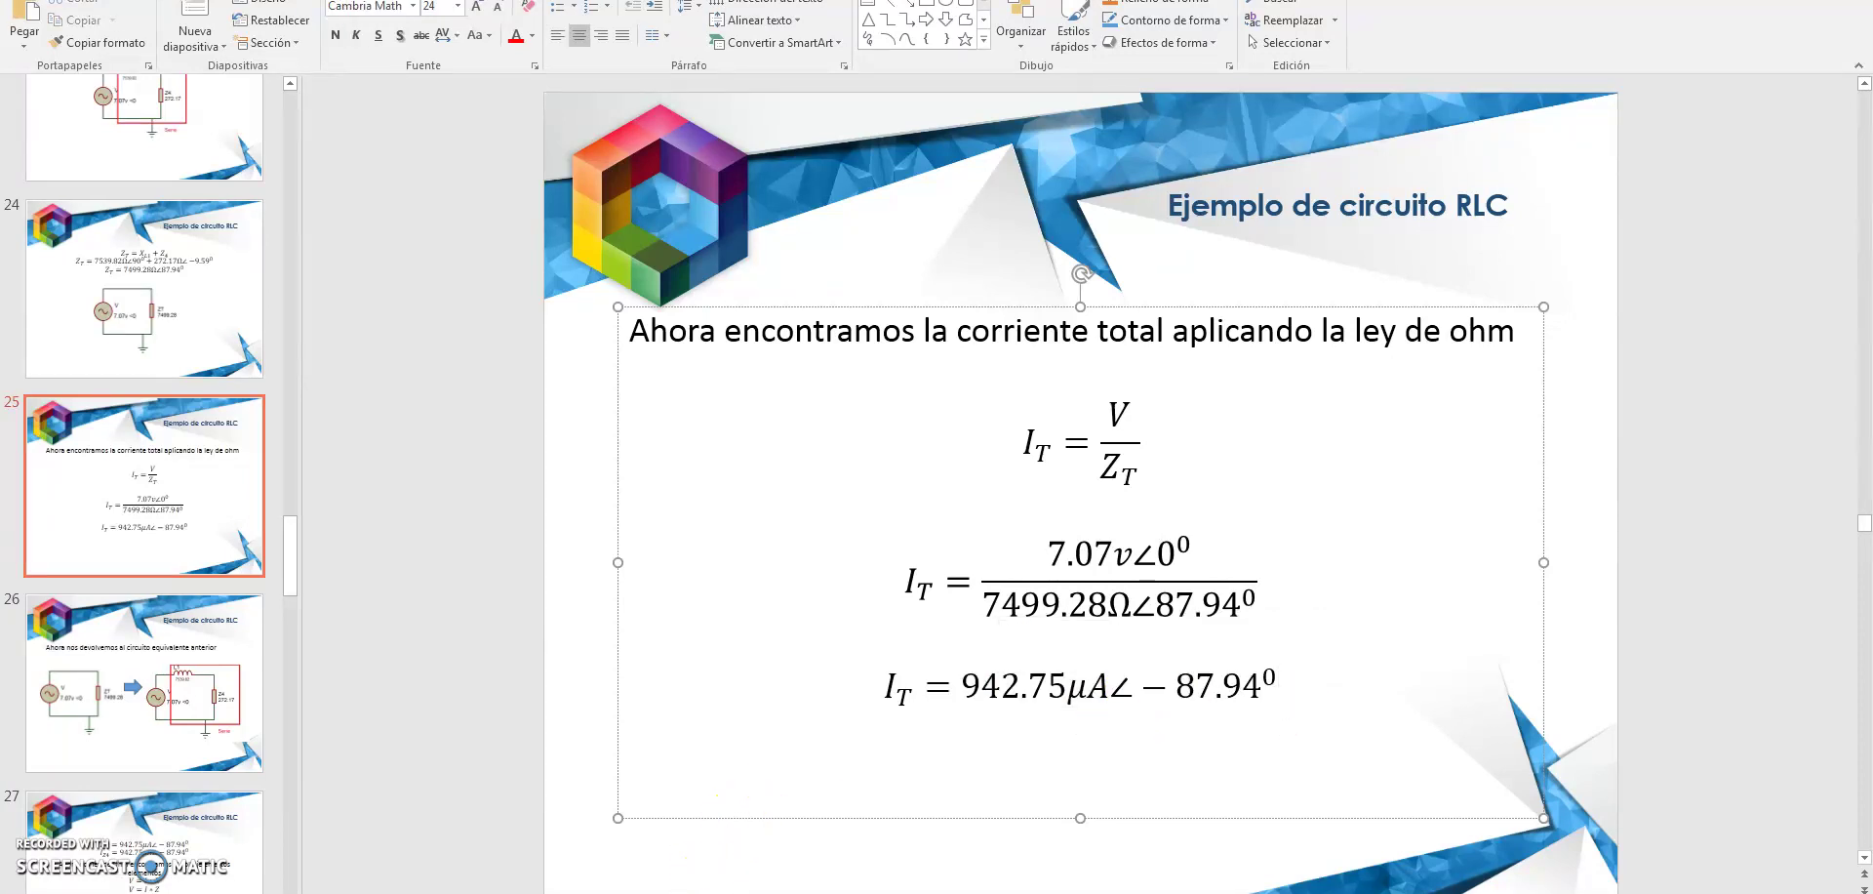
Compare the simulated RMS current in Multisim Live with the magnitude of the total current on the PowerPoint slide
mouse_move(630, 889)
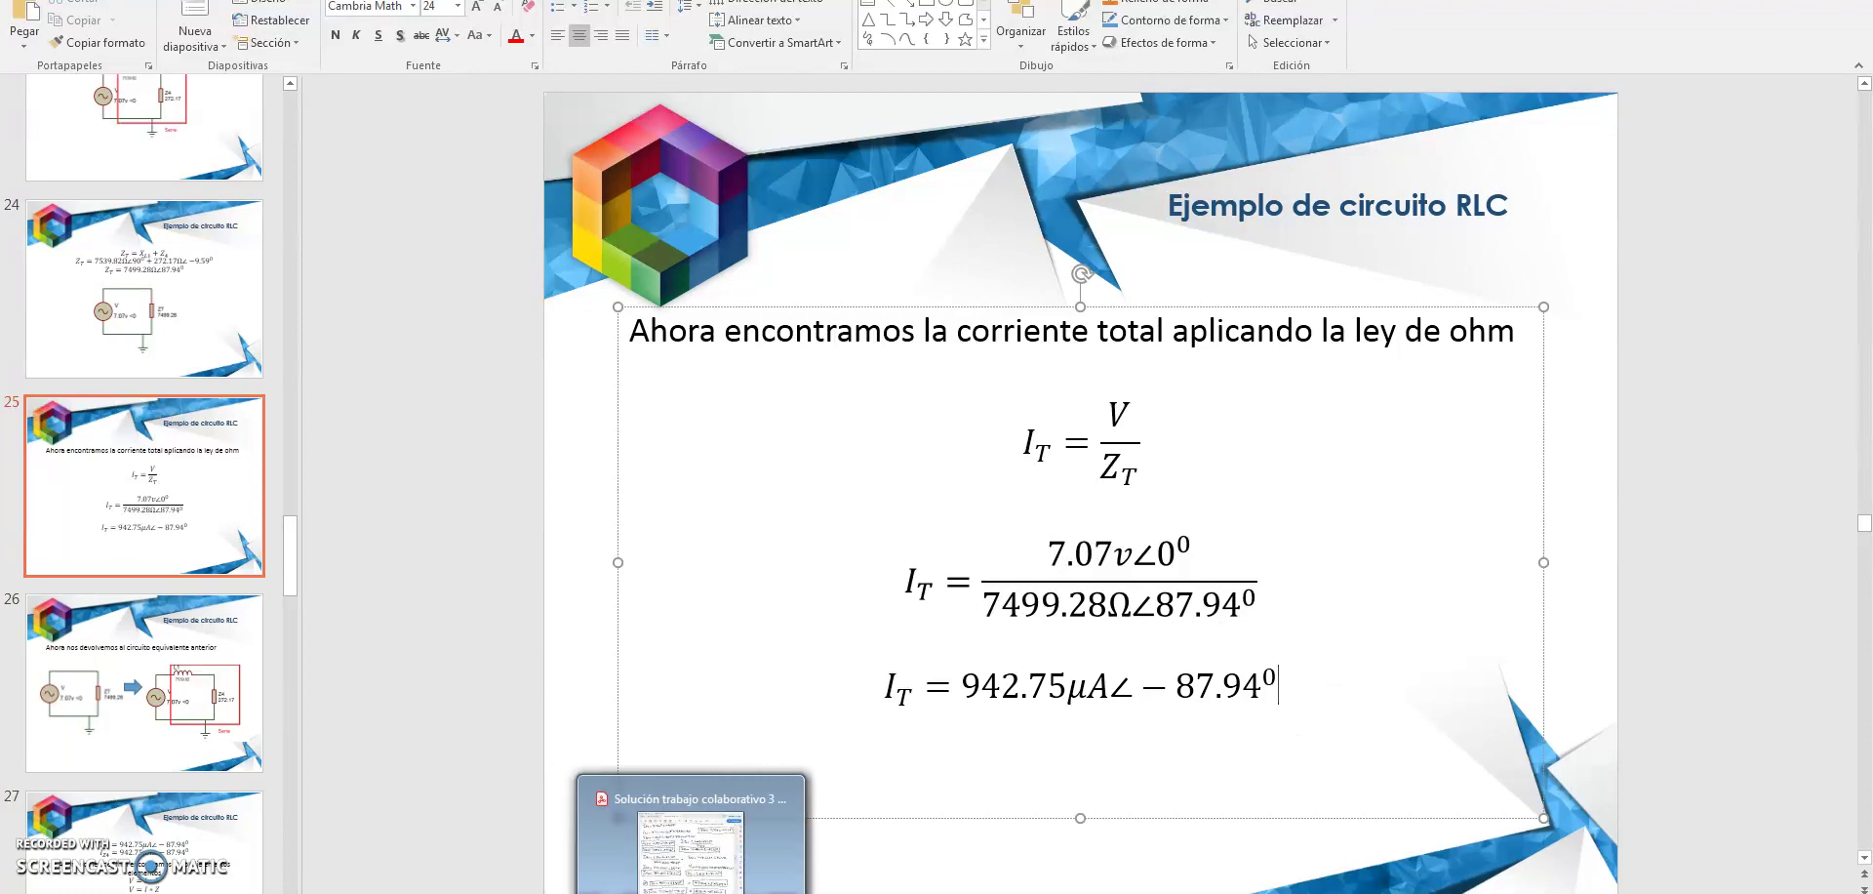
left_click(678, 889)
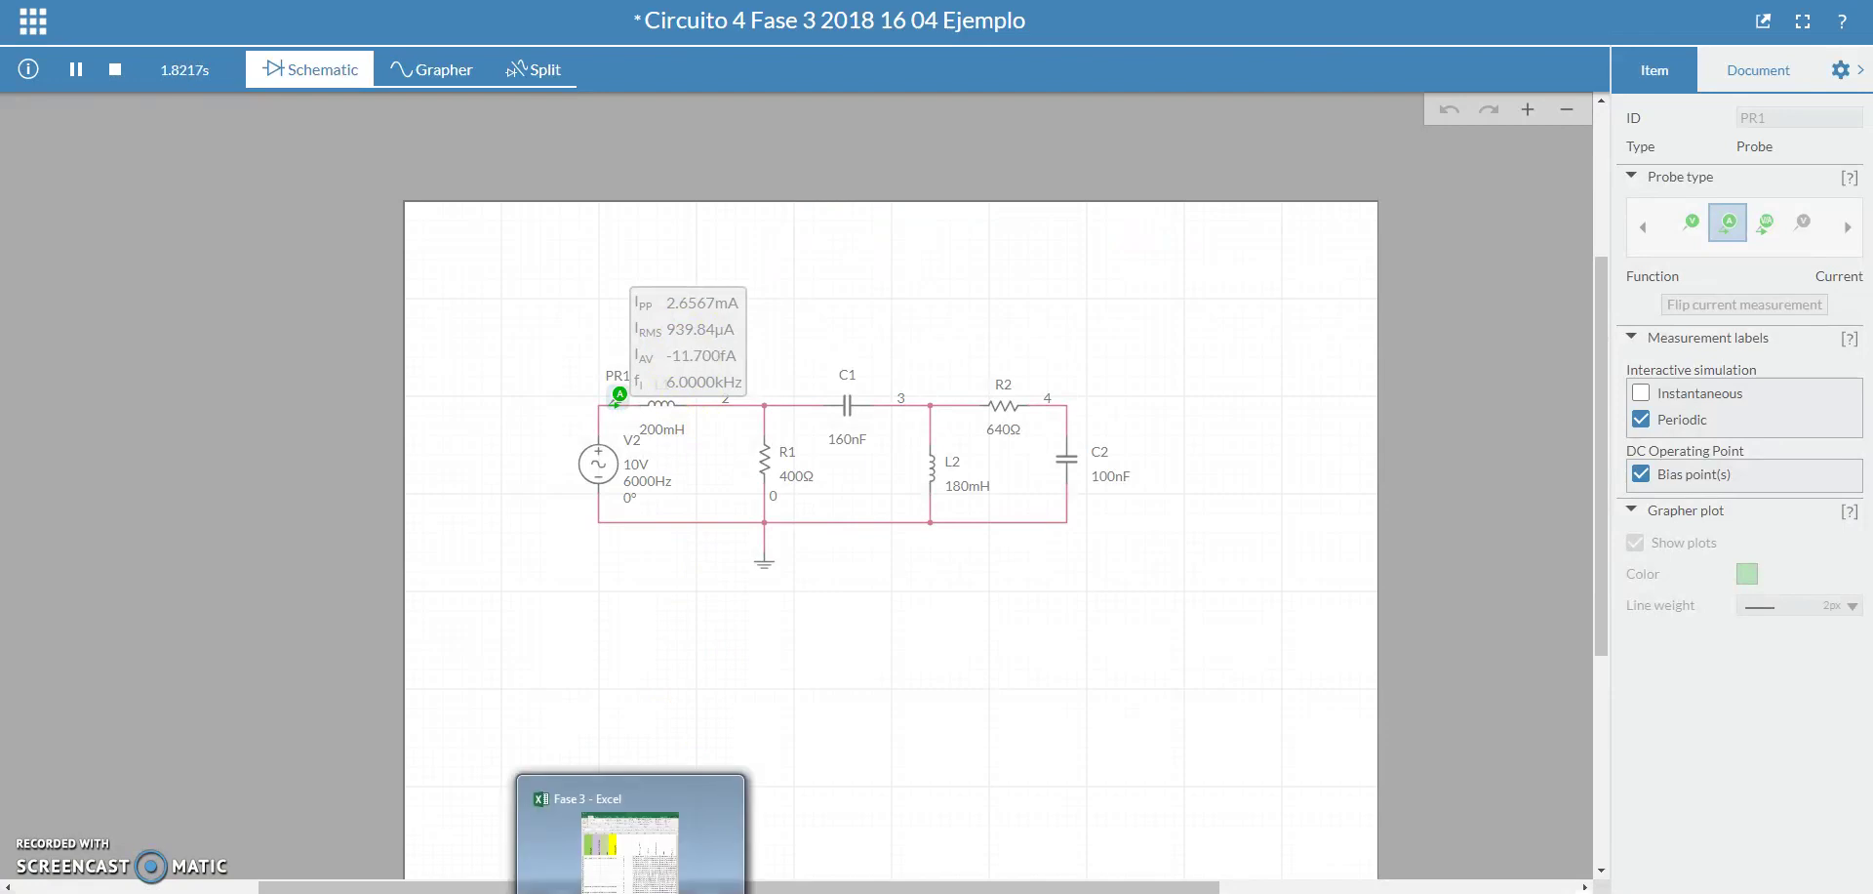
left_click(630, 830)
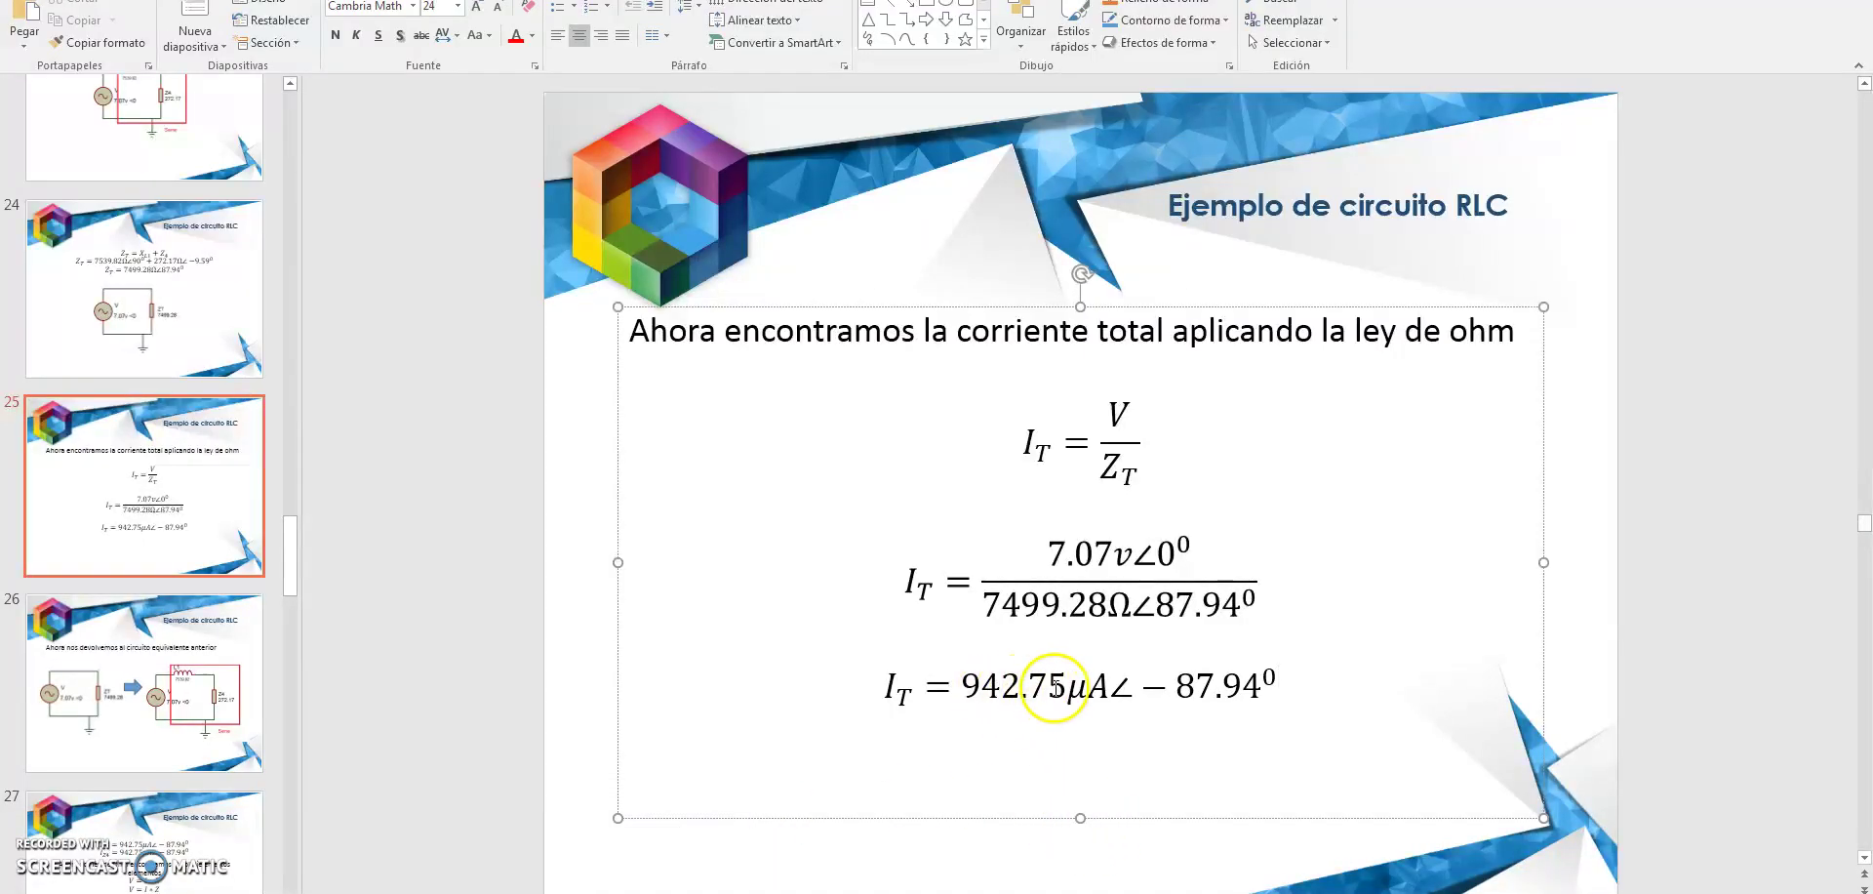
left_click_drag(1109, 689, 968, 688)
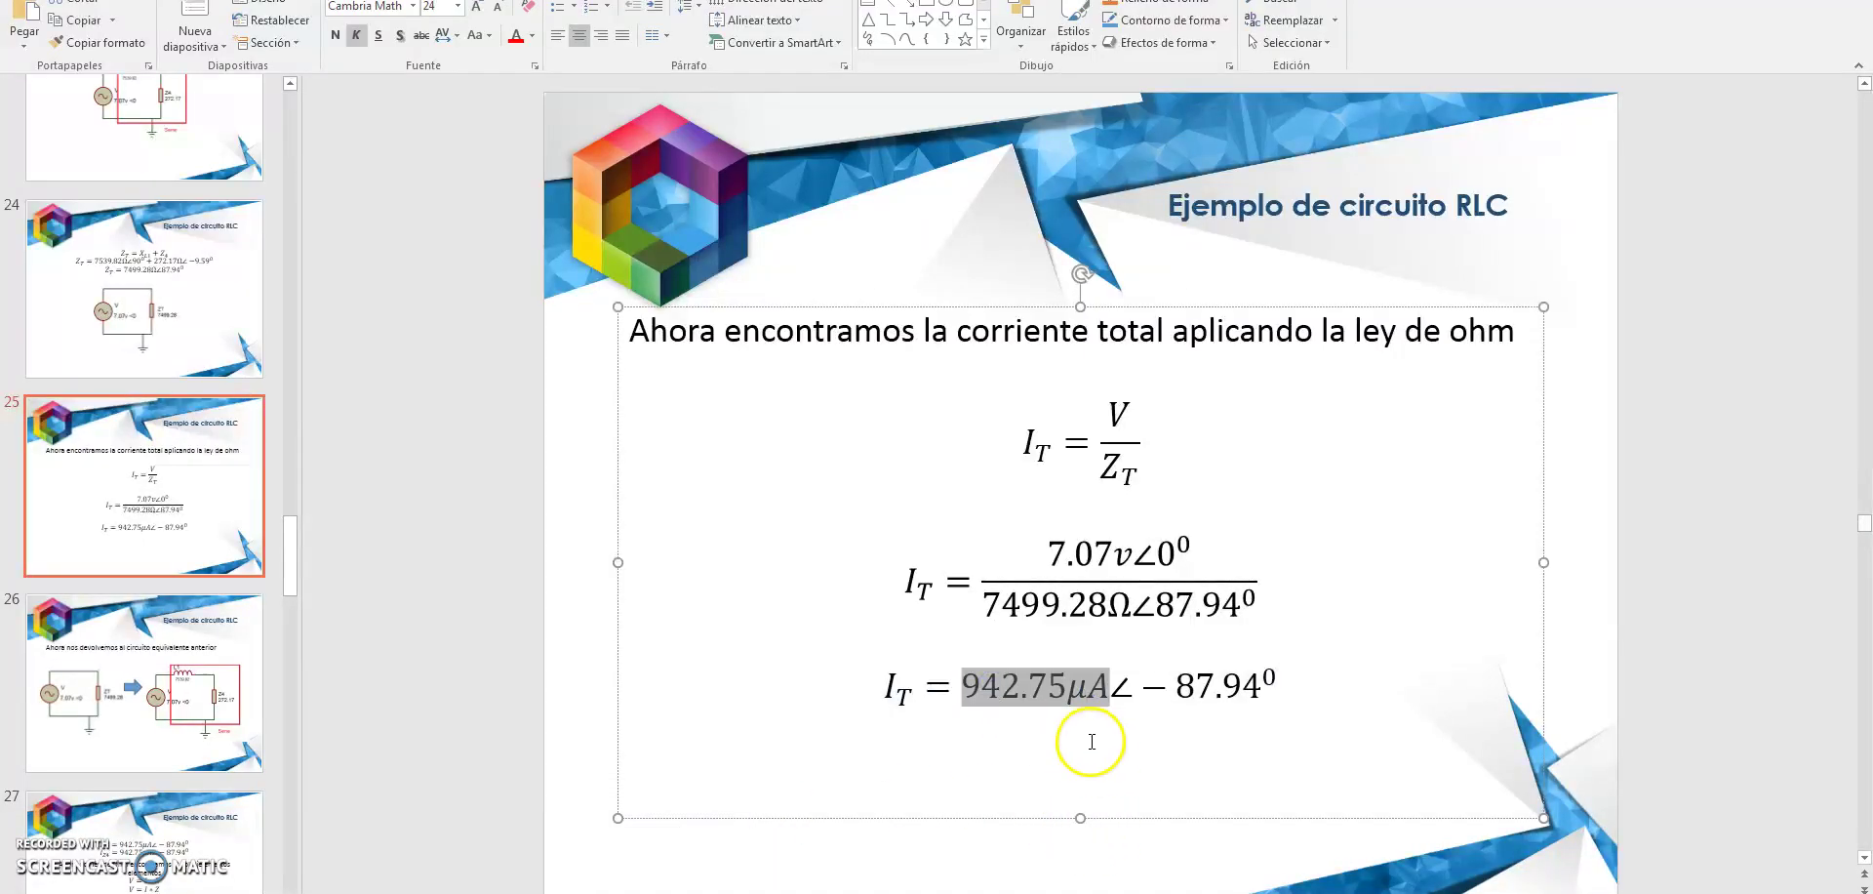
key("alt+Tab")
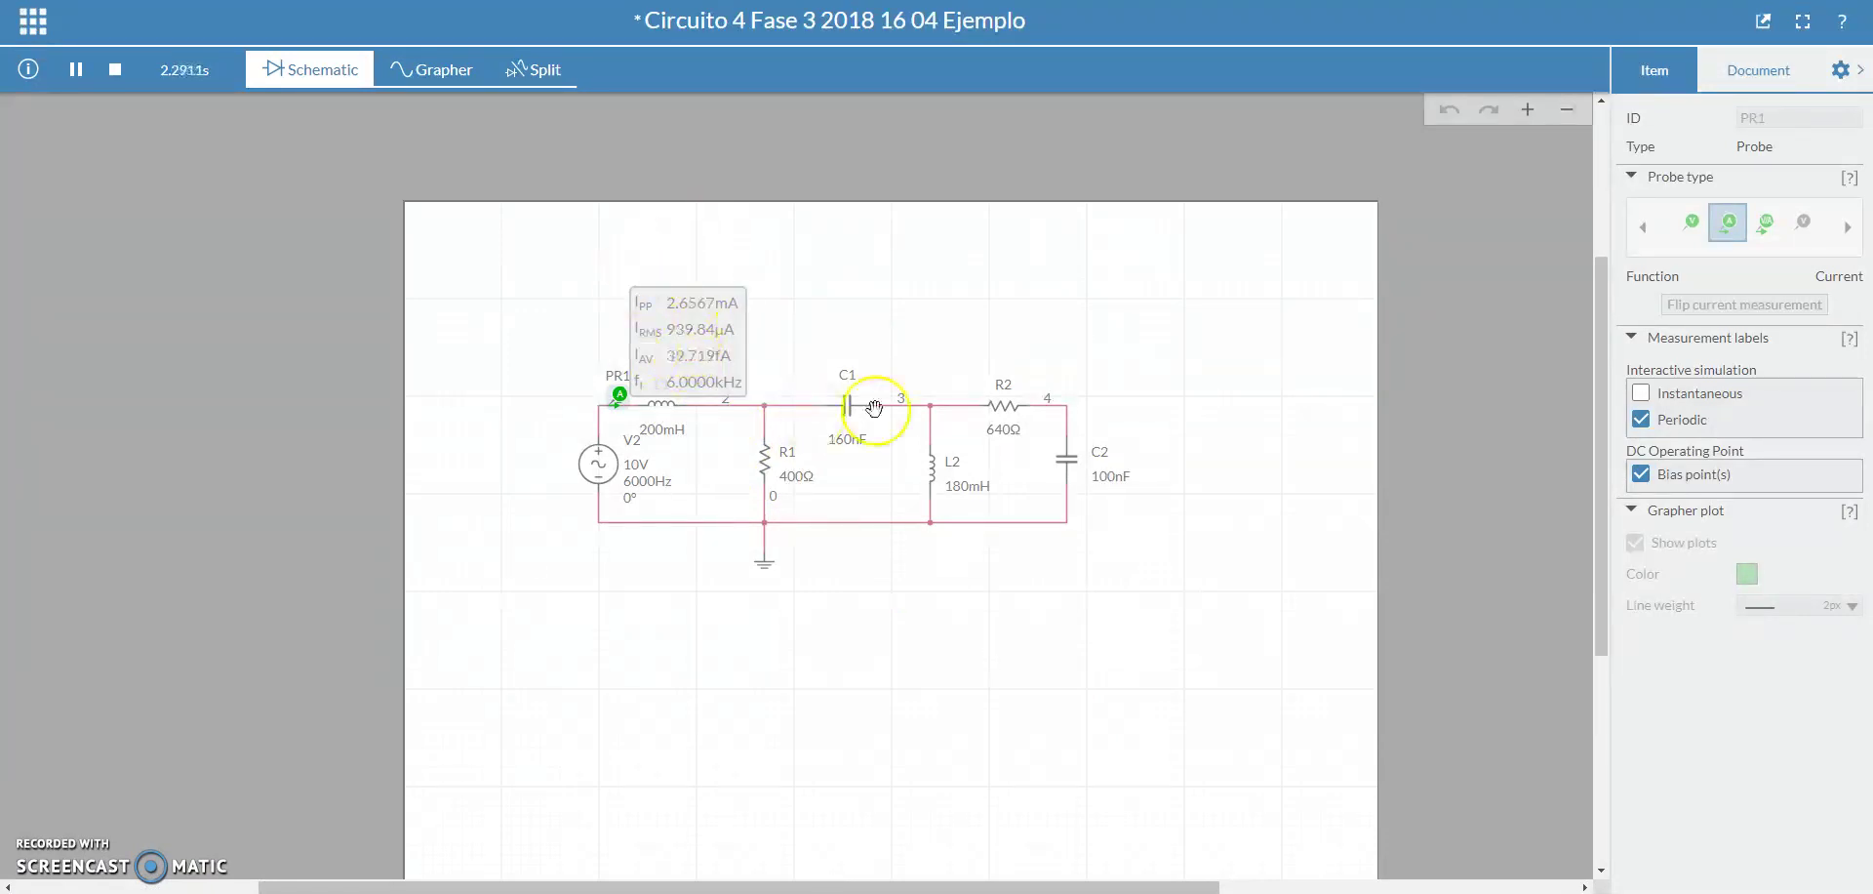
Stop the simulation and place a voltage probe at node 4 above C2 with its reference probe below C2
left_click(112, 70)
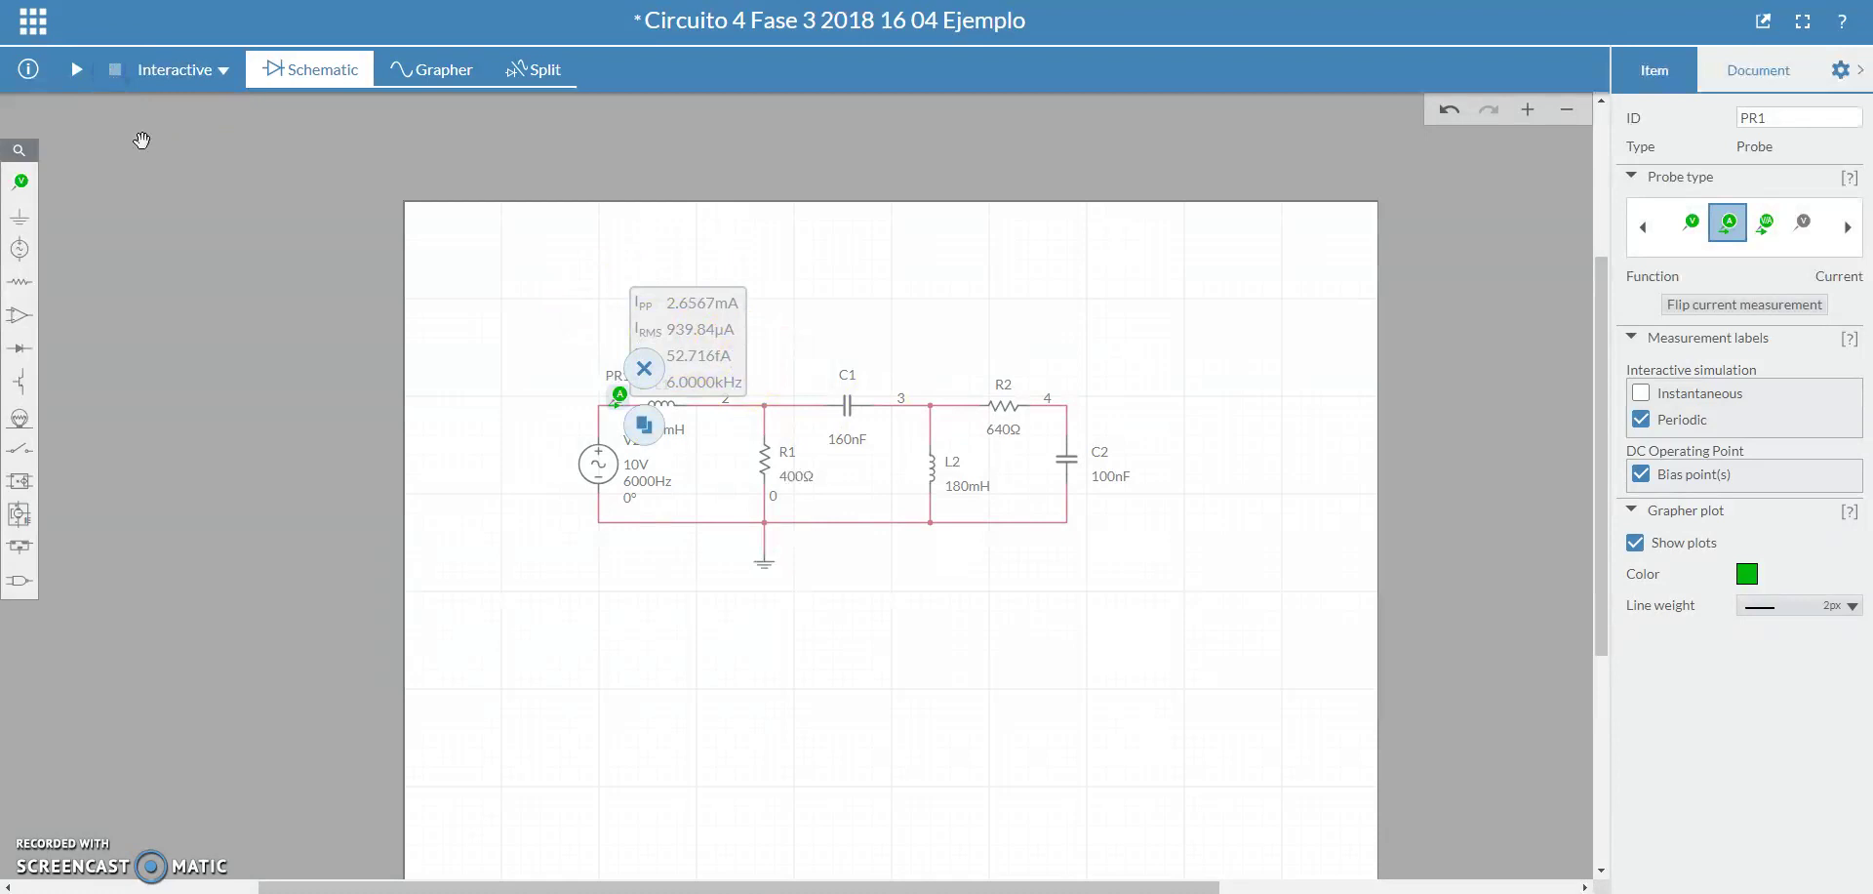
left_click(20, 183)
left_click(79, 217)
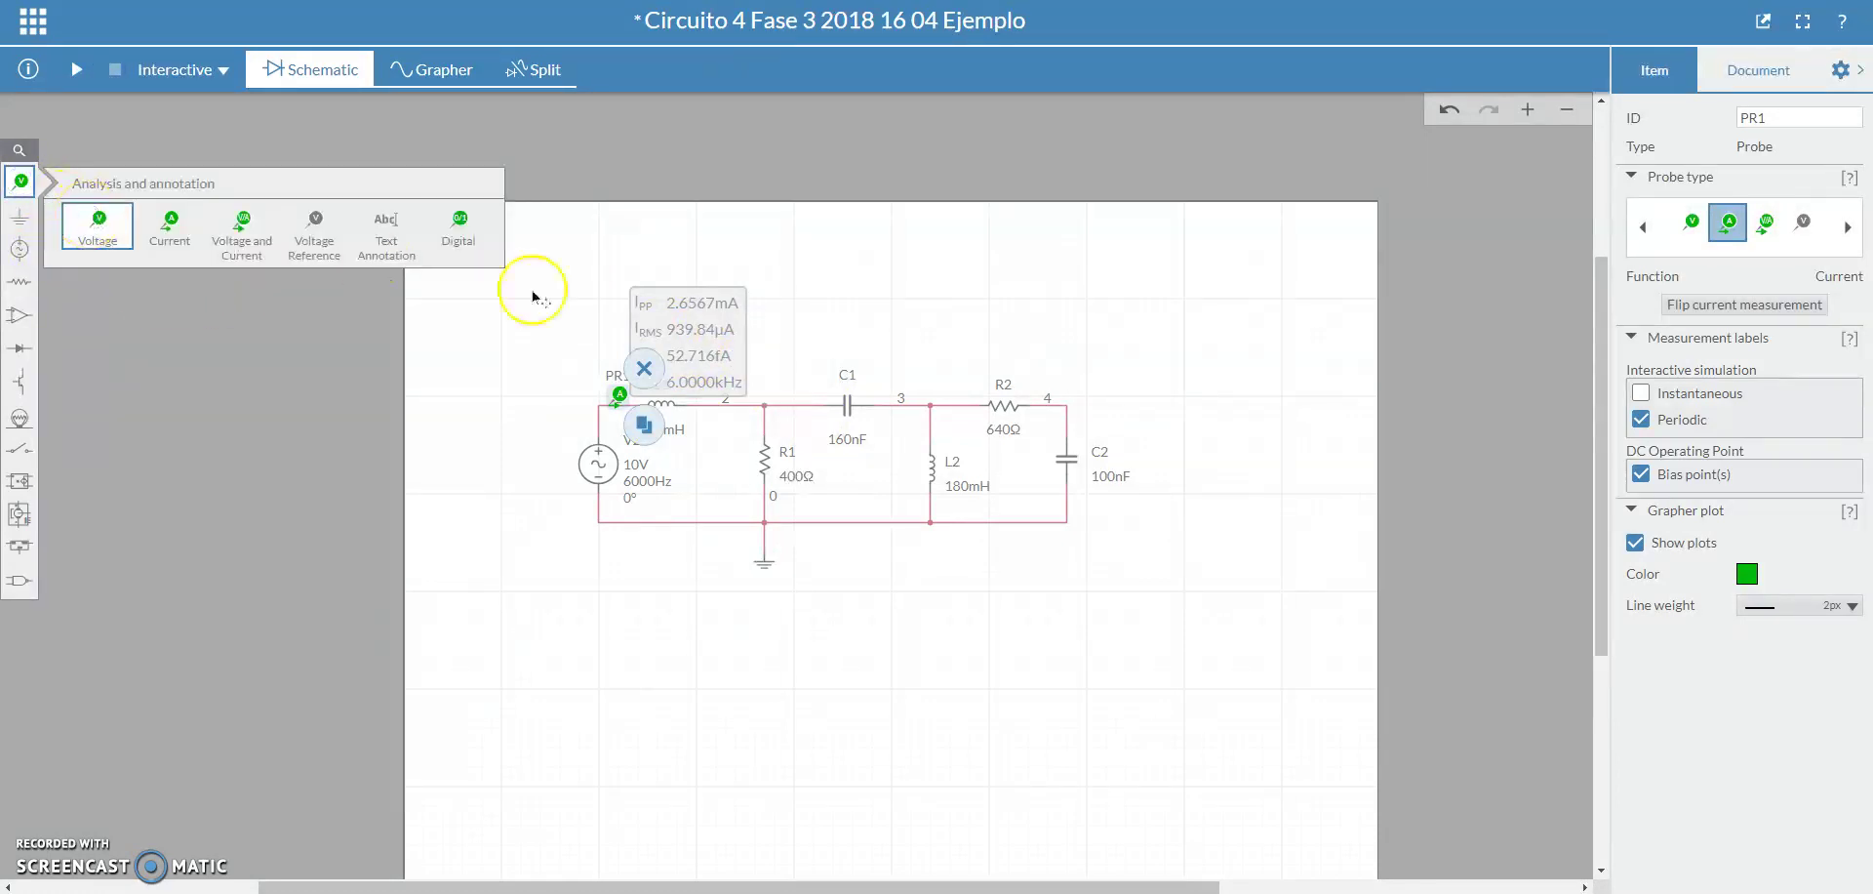
left_click(1081, 382)
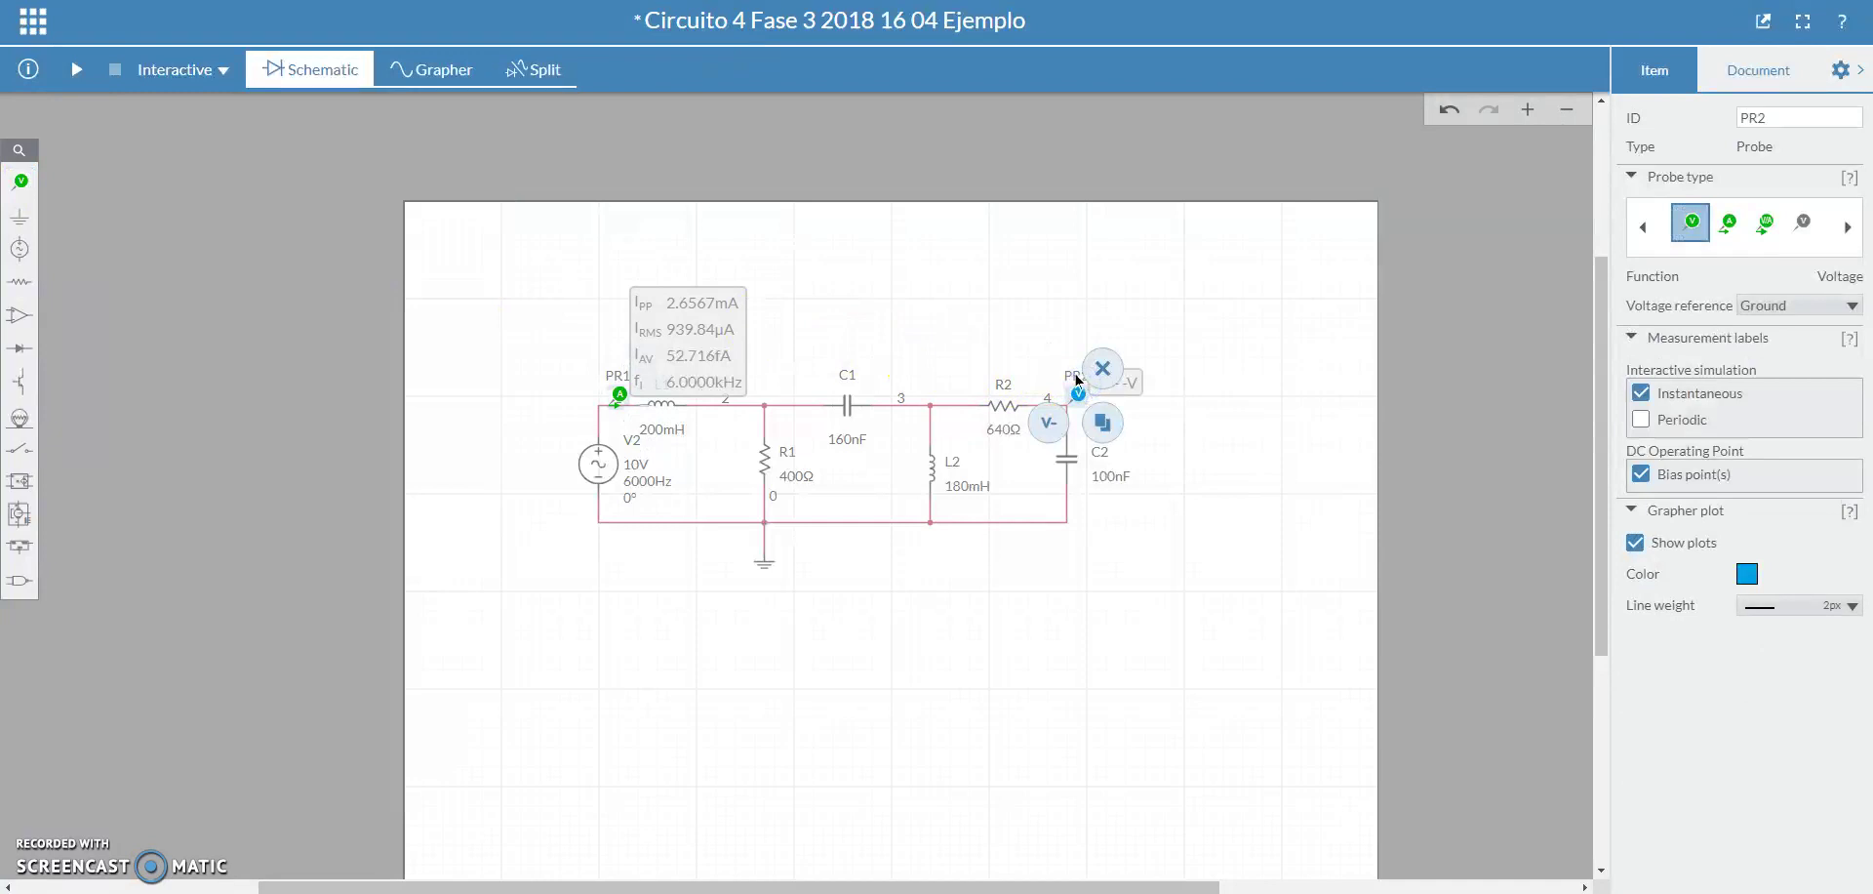
left_click(1053, 428)
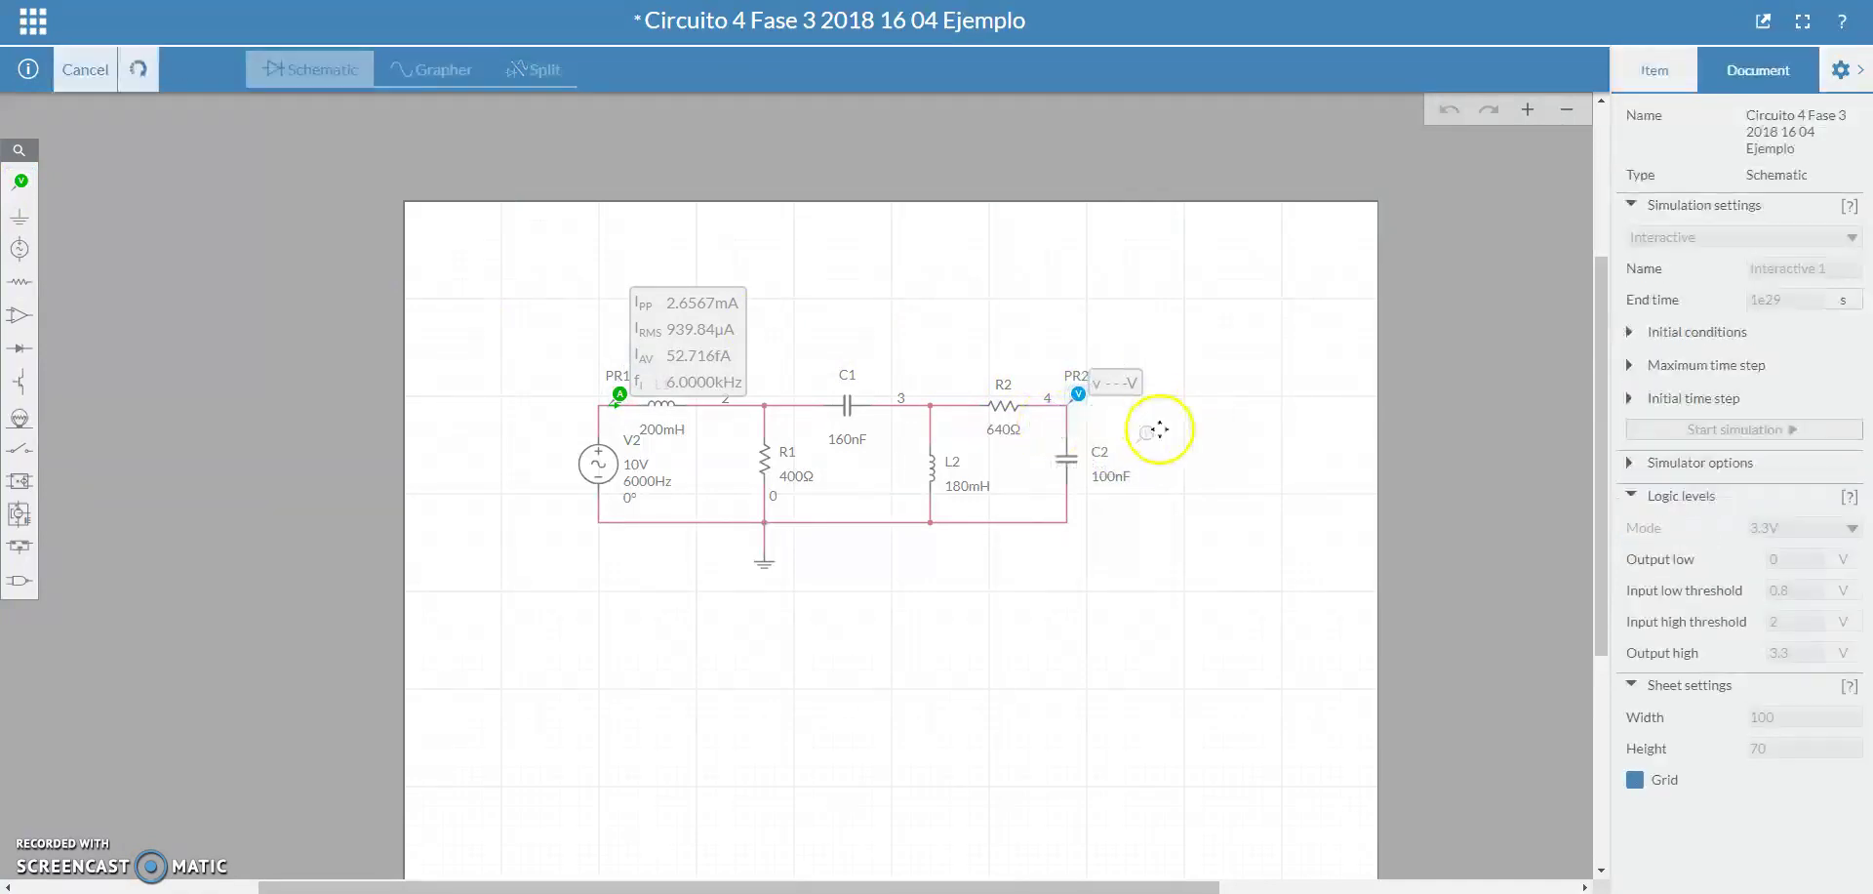
left_click(1079, 509)
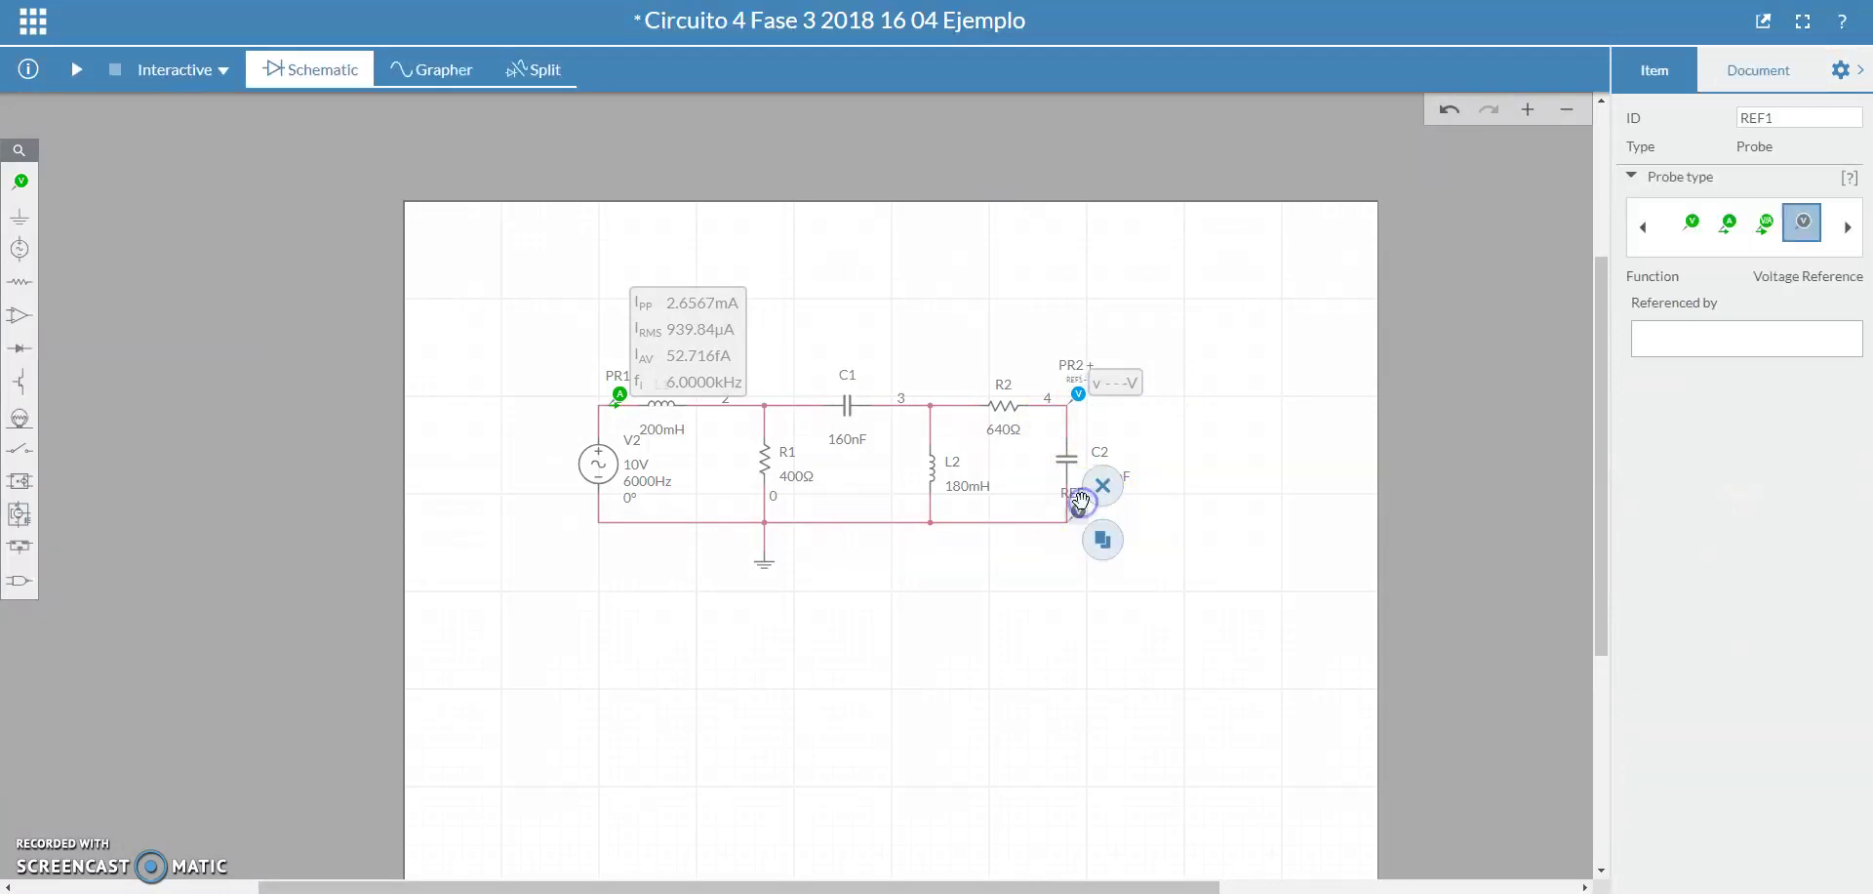
left_click(1223, 322)
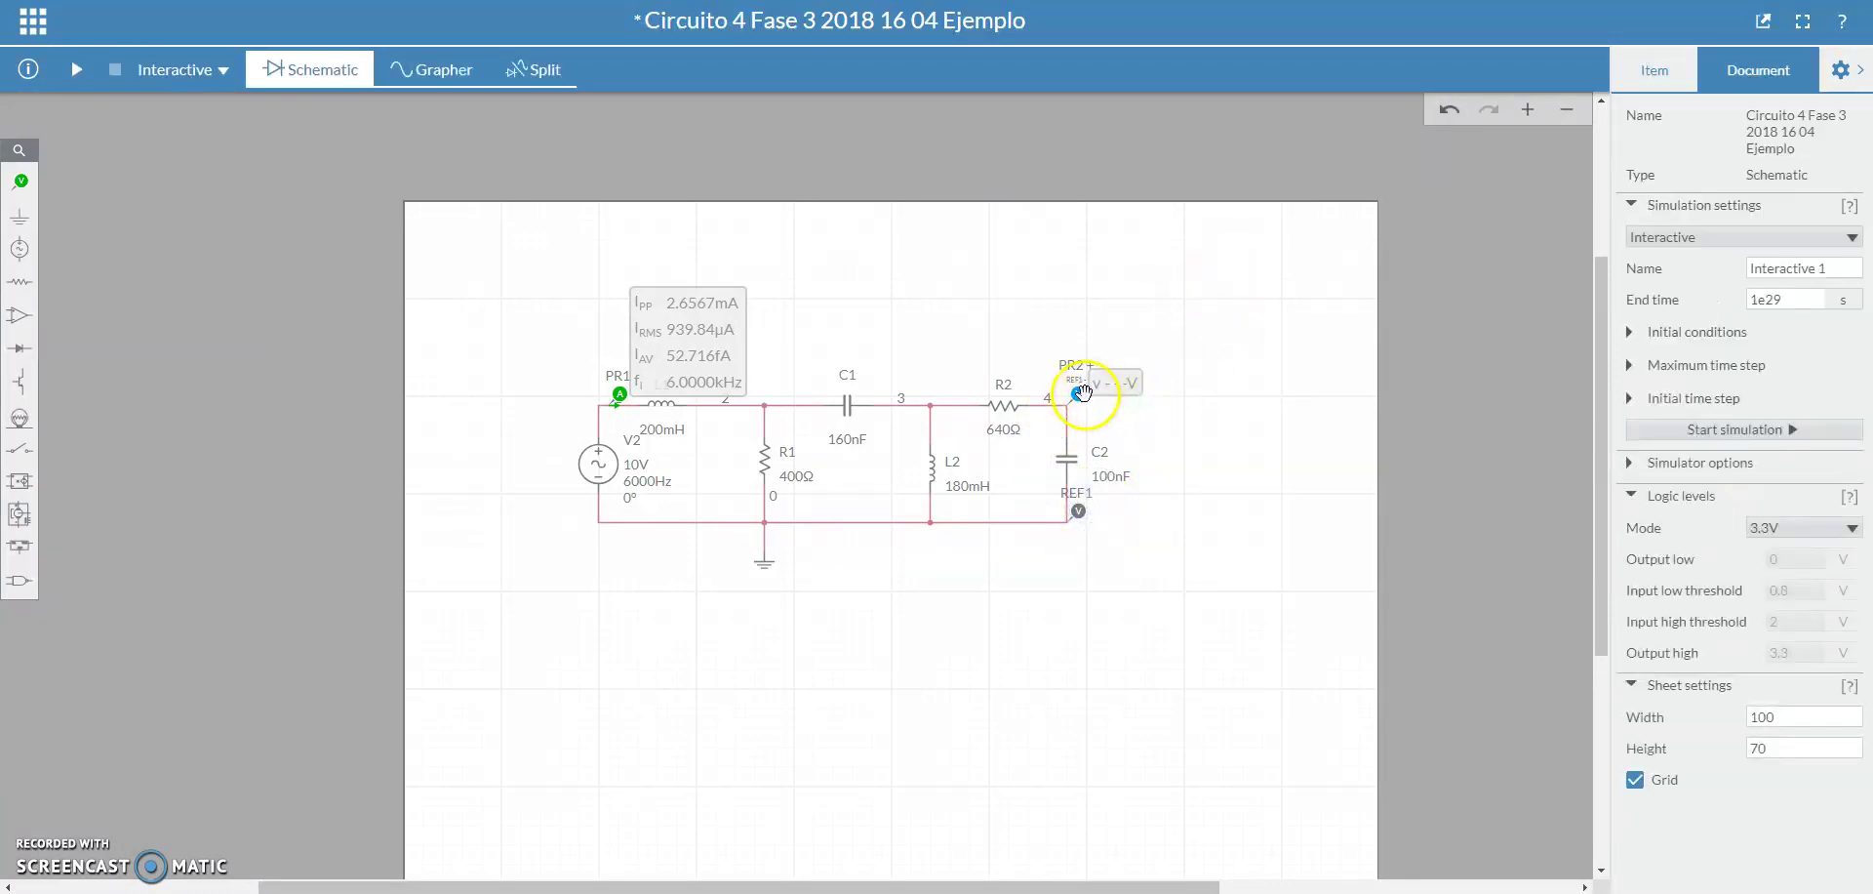
Set the voltage probe at C2 to show periodic instead of instantaneous measurements and run the simulation
left_click(1082, 393)
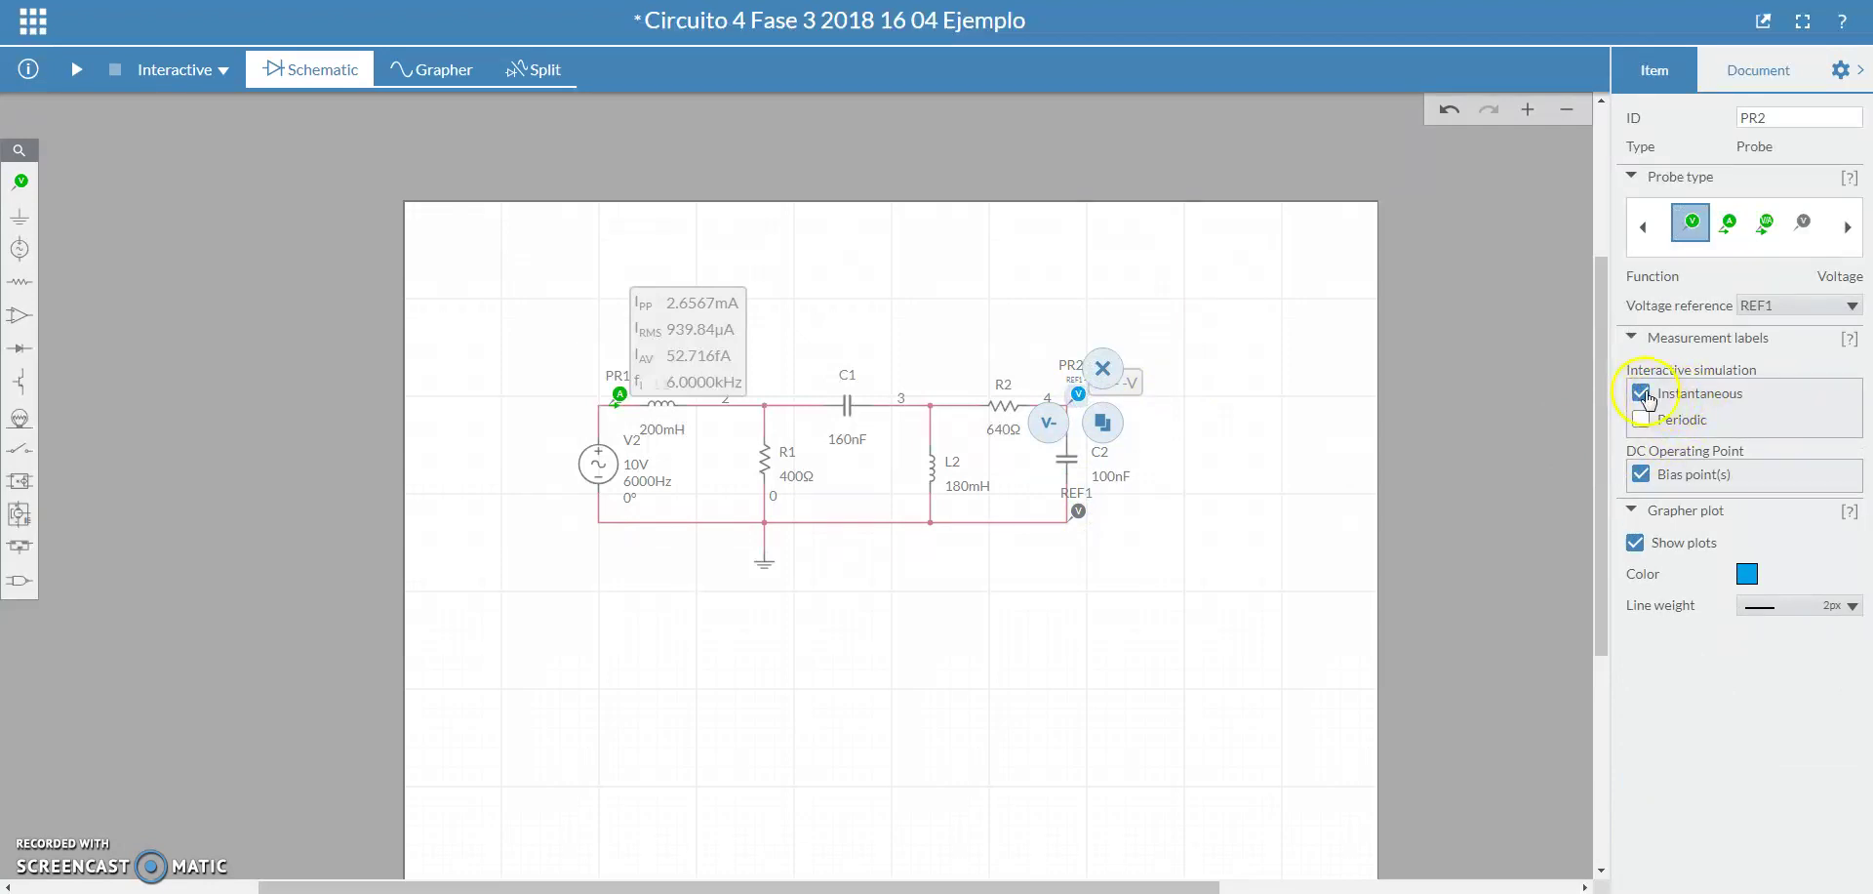
left_click(1644, 394)
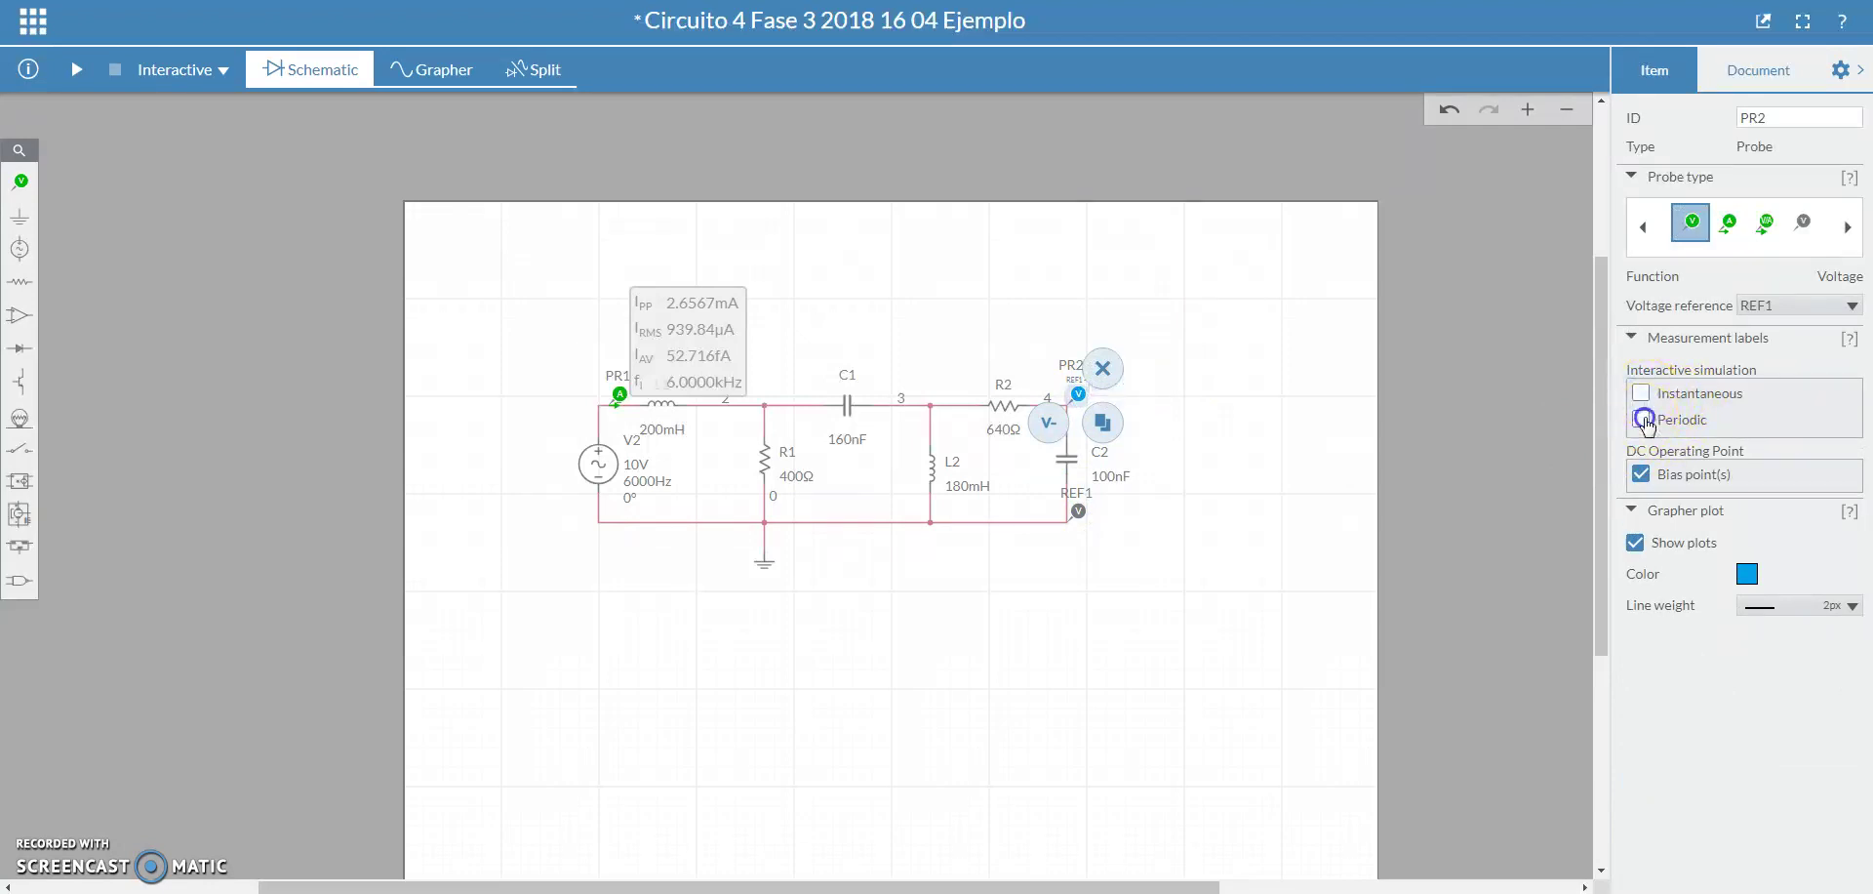
left_click(1644, 420)
left_click(77, 70)
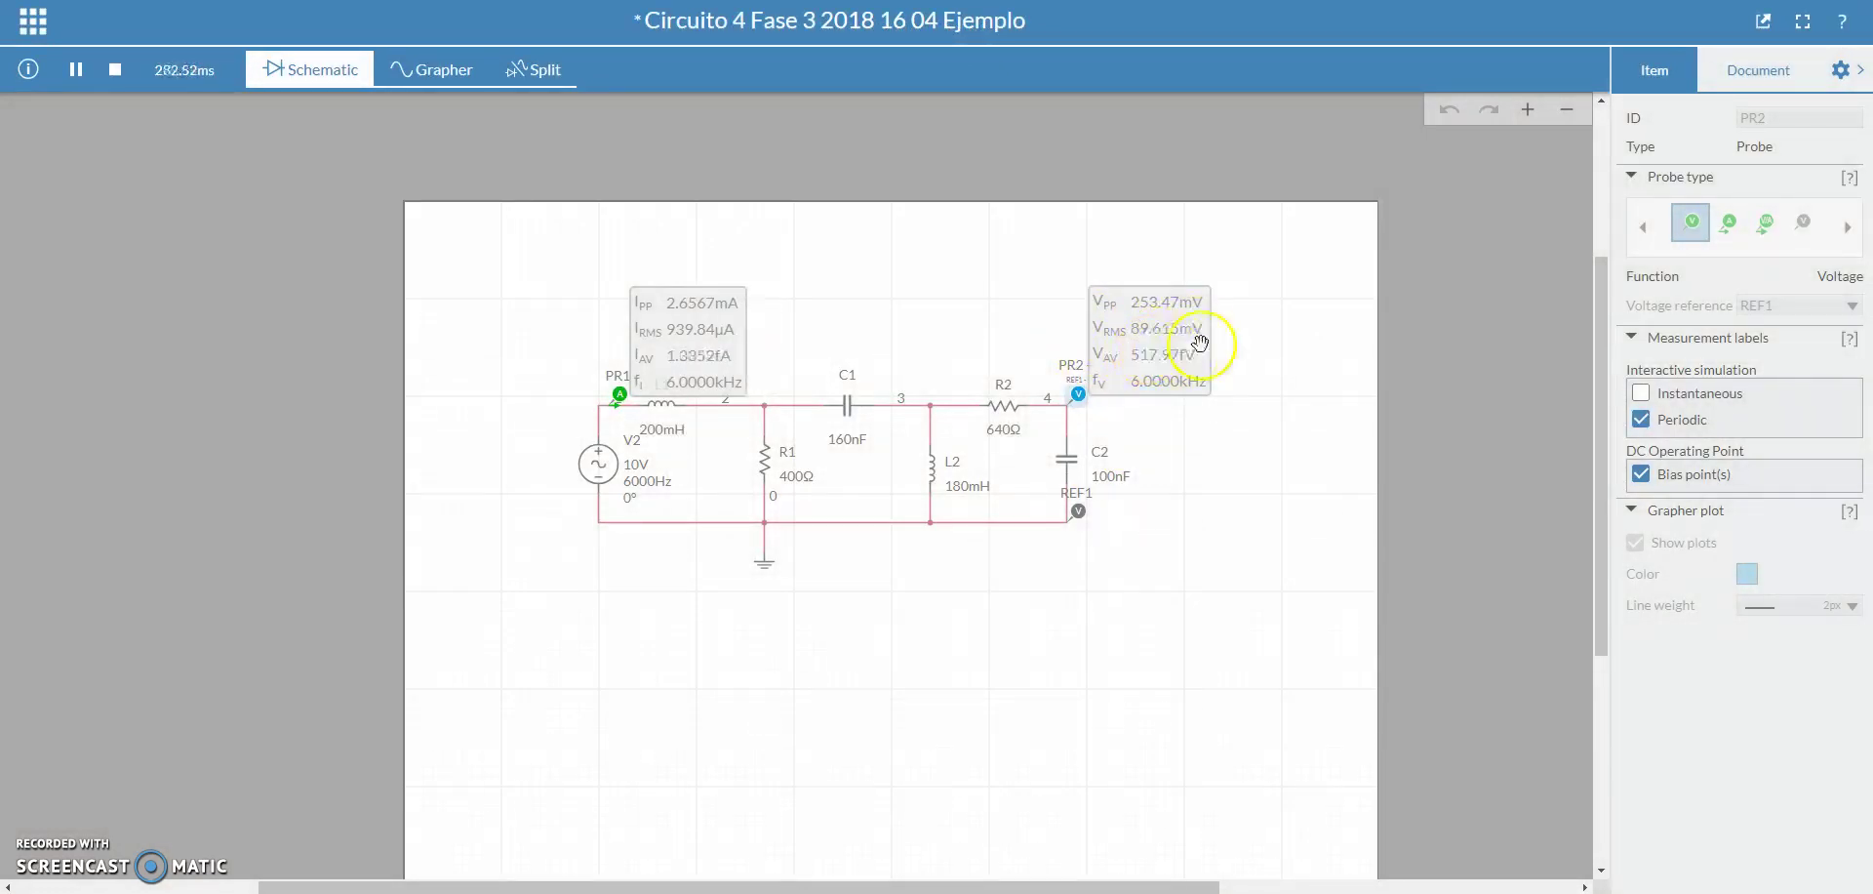
Switch to the PowerPoint presentation and find slide 36, the RLC circuit with voltmeters, to check the voltage across C2
left_click(836, 636)
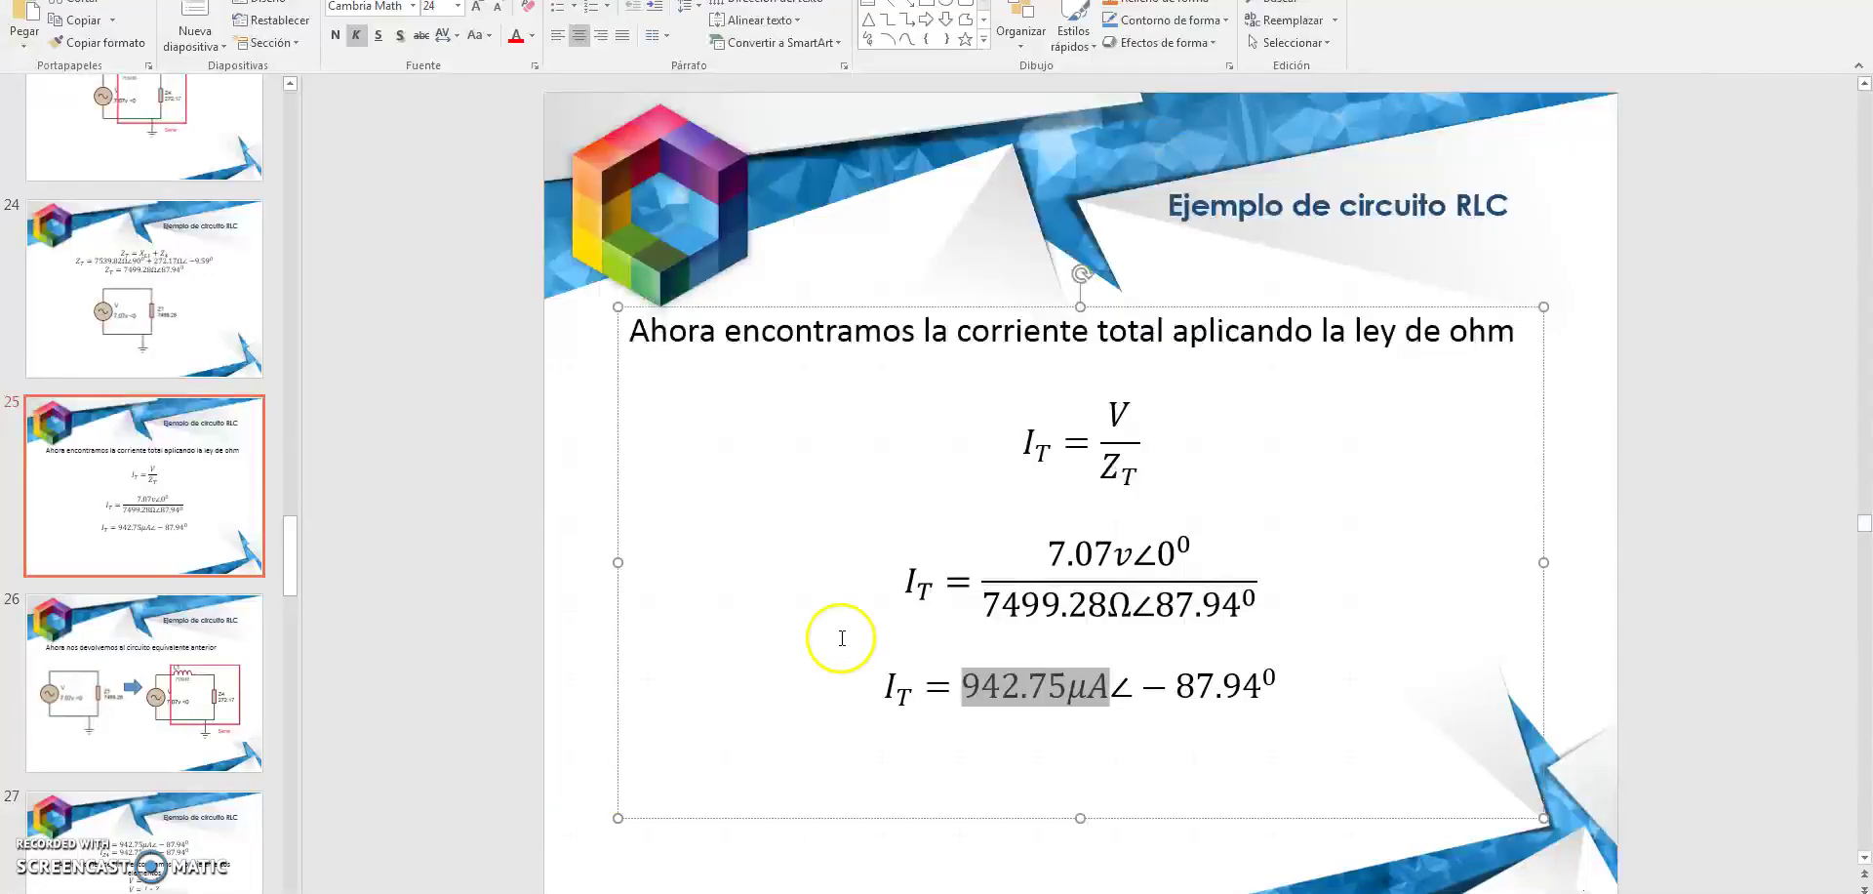
left_click(133, 701)
scroll(134, 683, "down", 5)
left_click(125, 619)
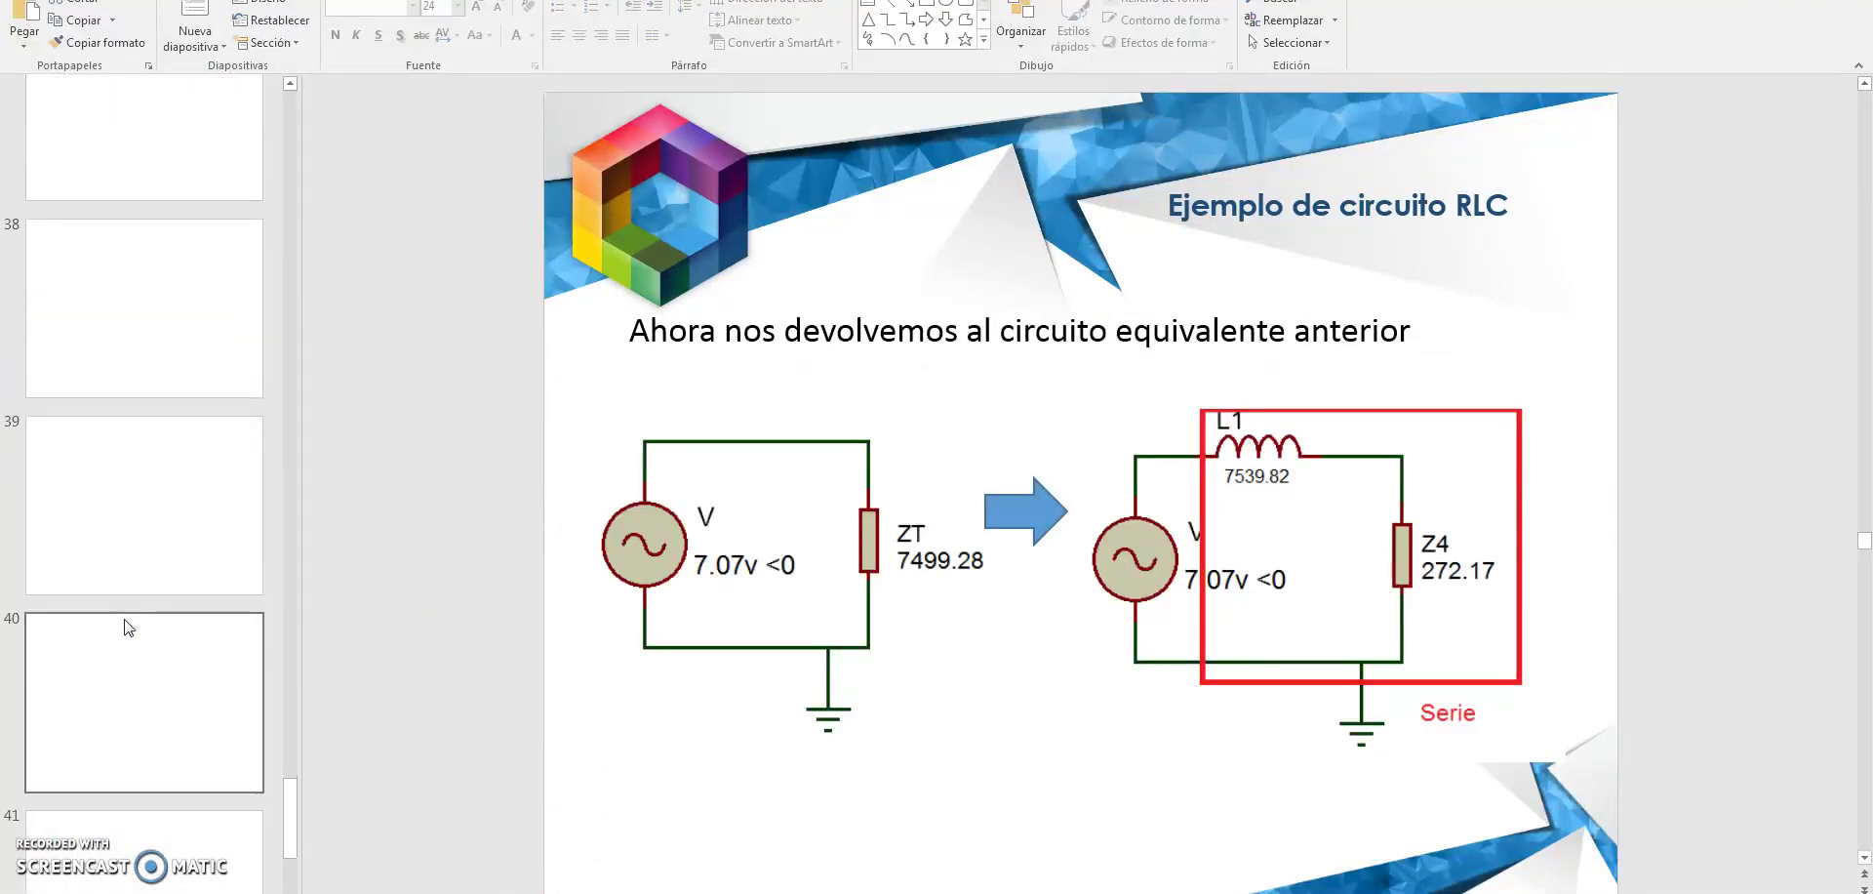
scroll(125, 620, "down", 4)
scroll(125, 618, "up", 8)
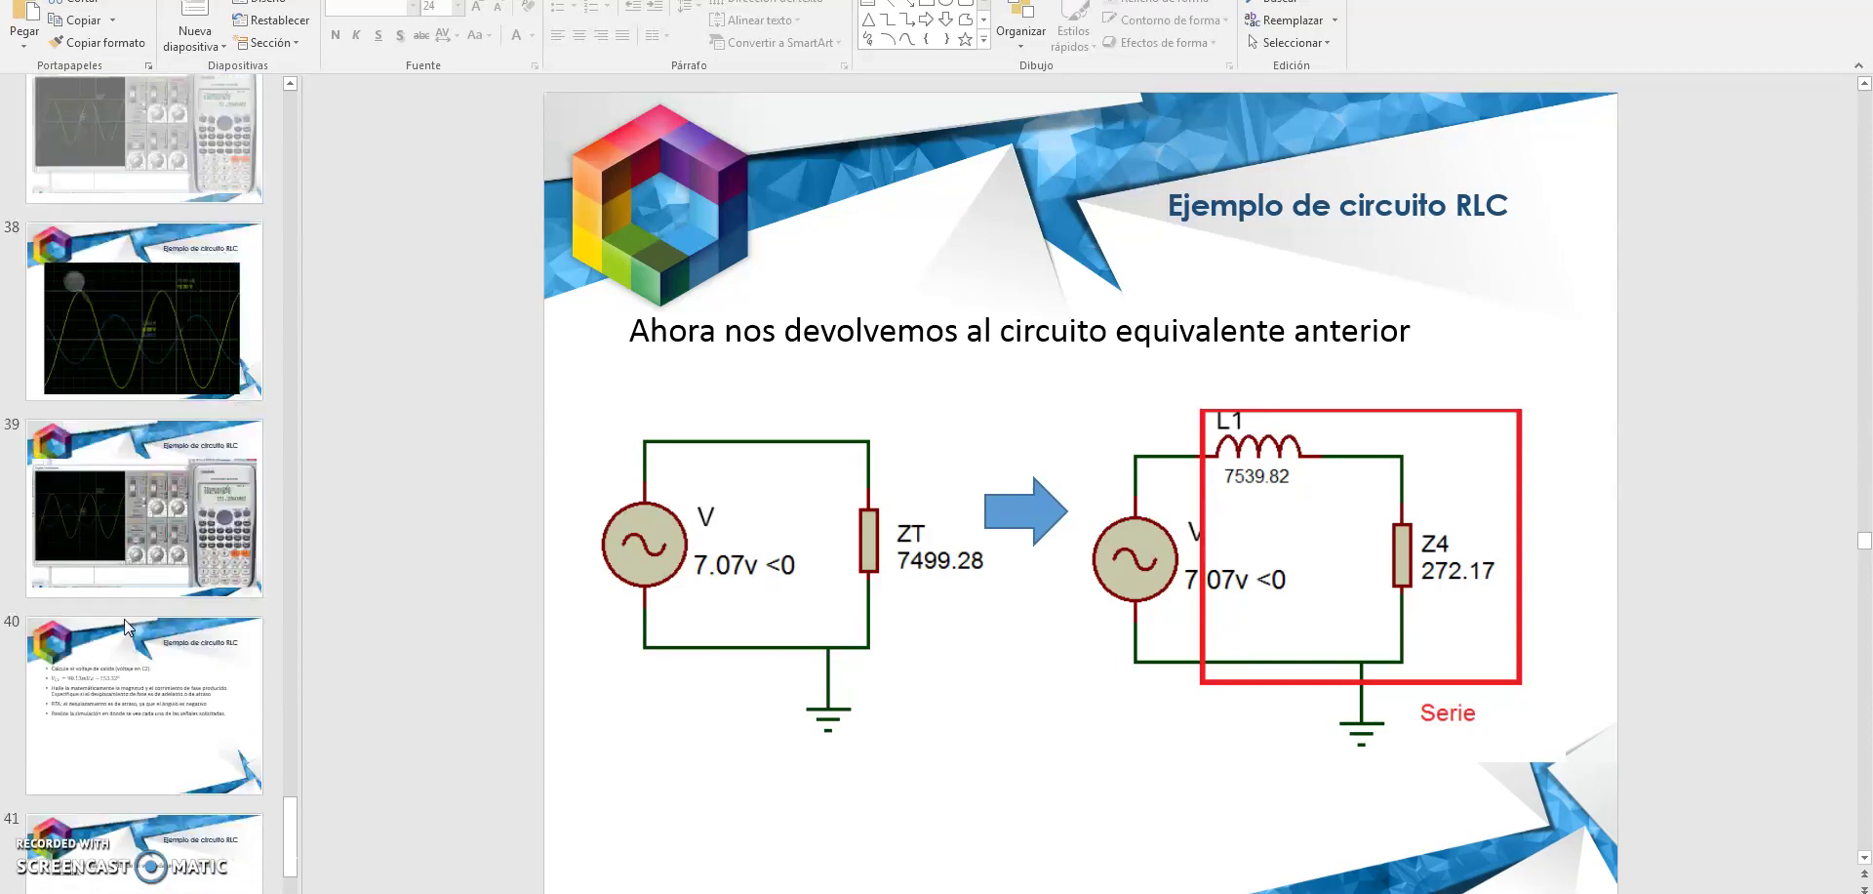
left_click(146, 564)
left_click(146, 517)
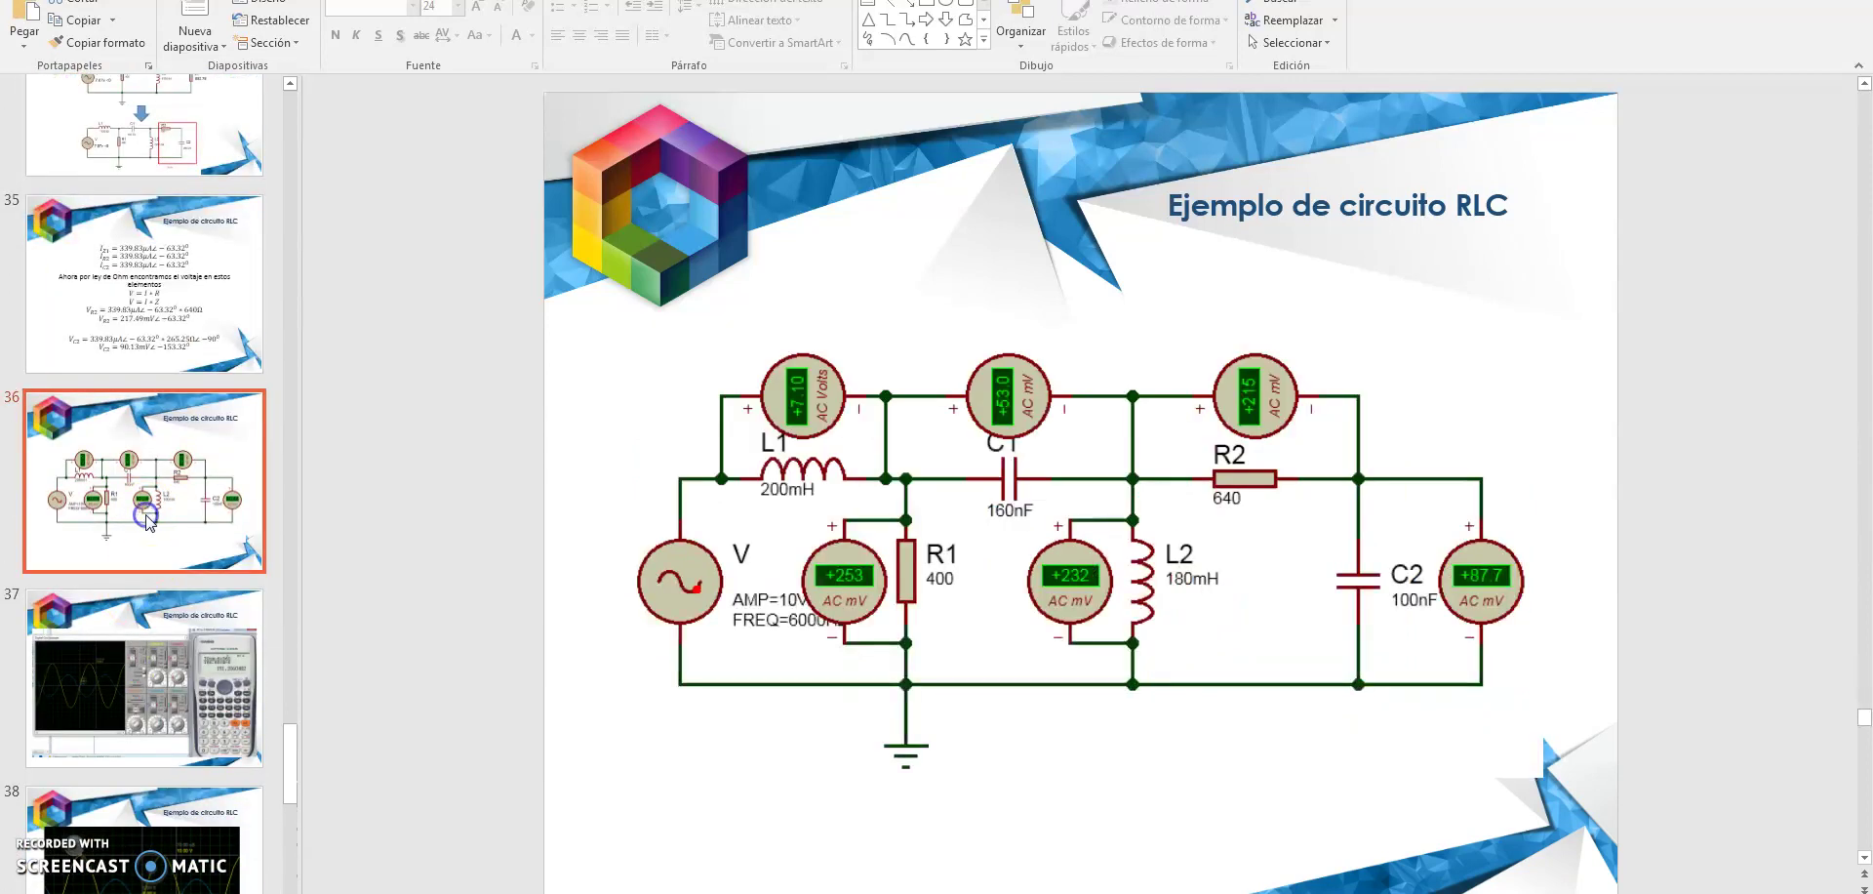
Check the calculated magnitude of the voltage across C2 on slide 35 and switch back to Multisim Live
left_click(180, 337)
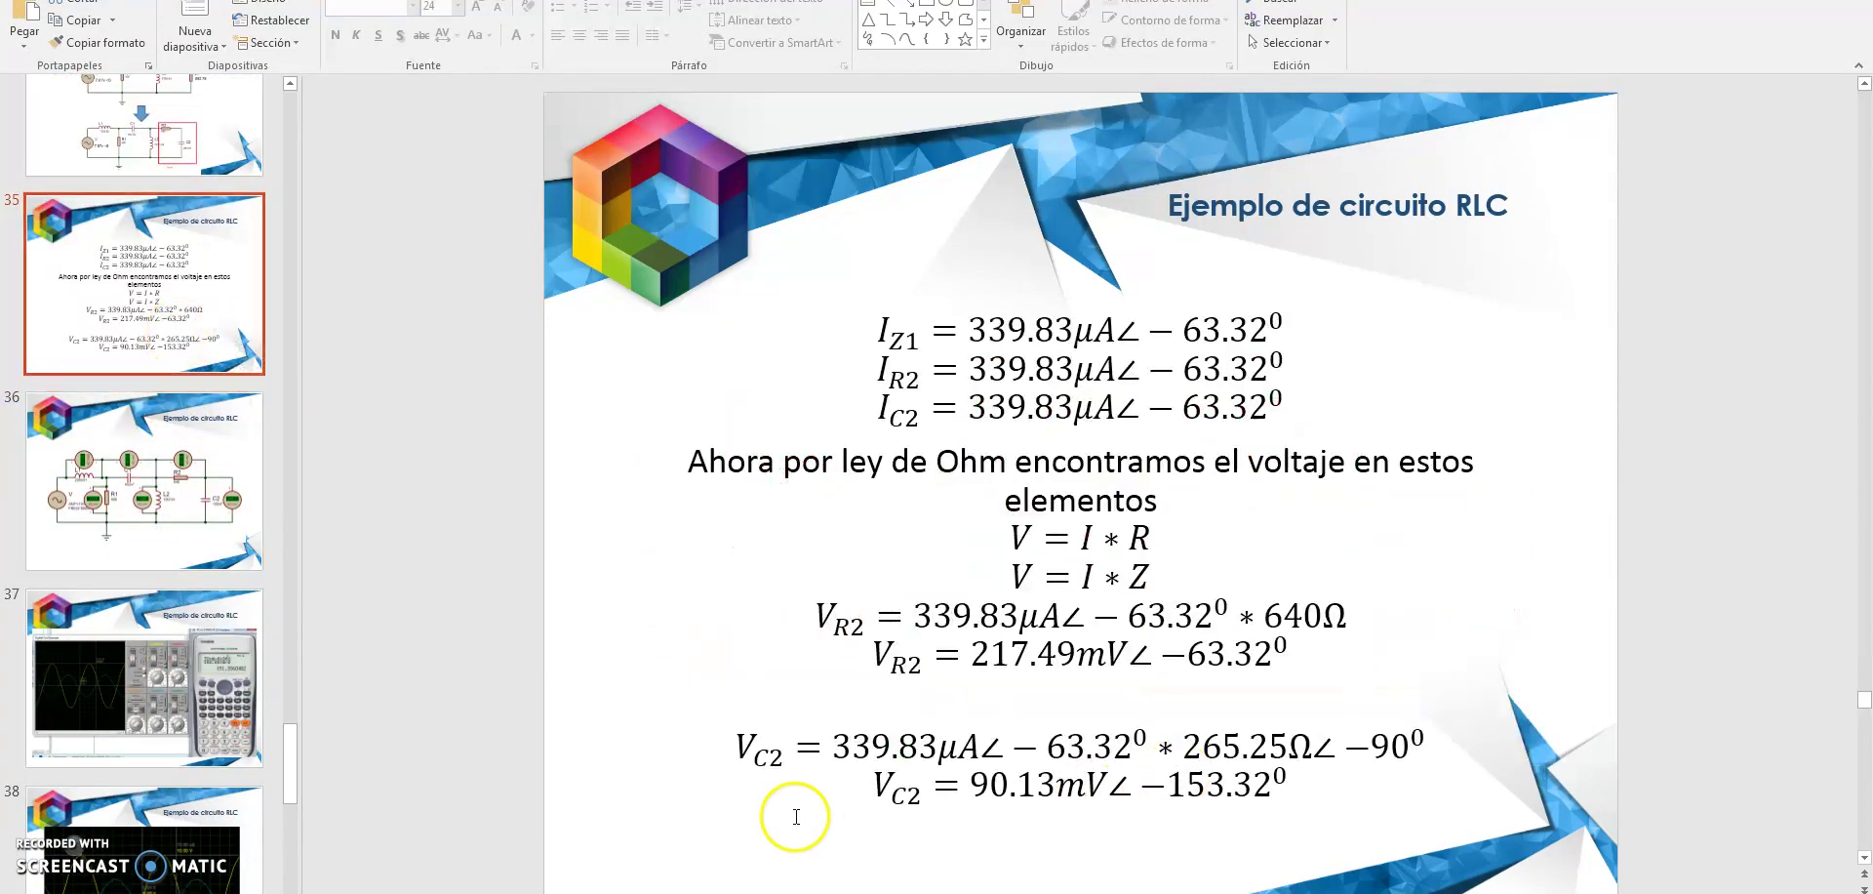
left_click_drag(965, 785, 1078, 786)
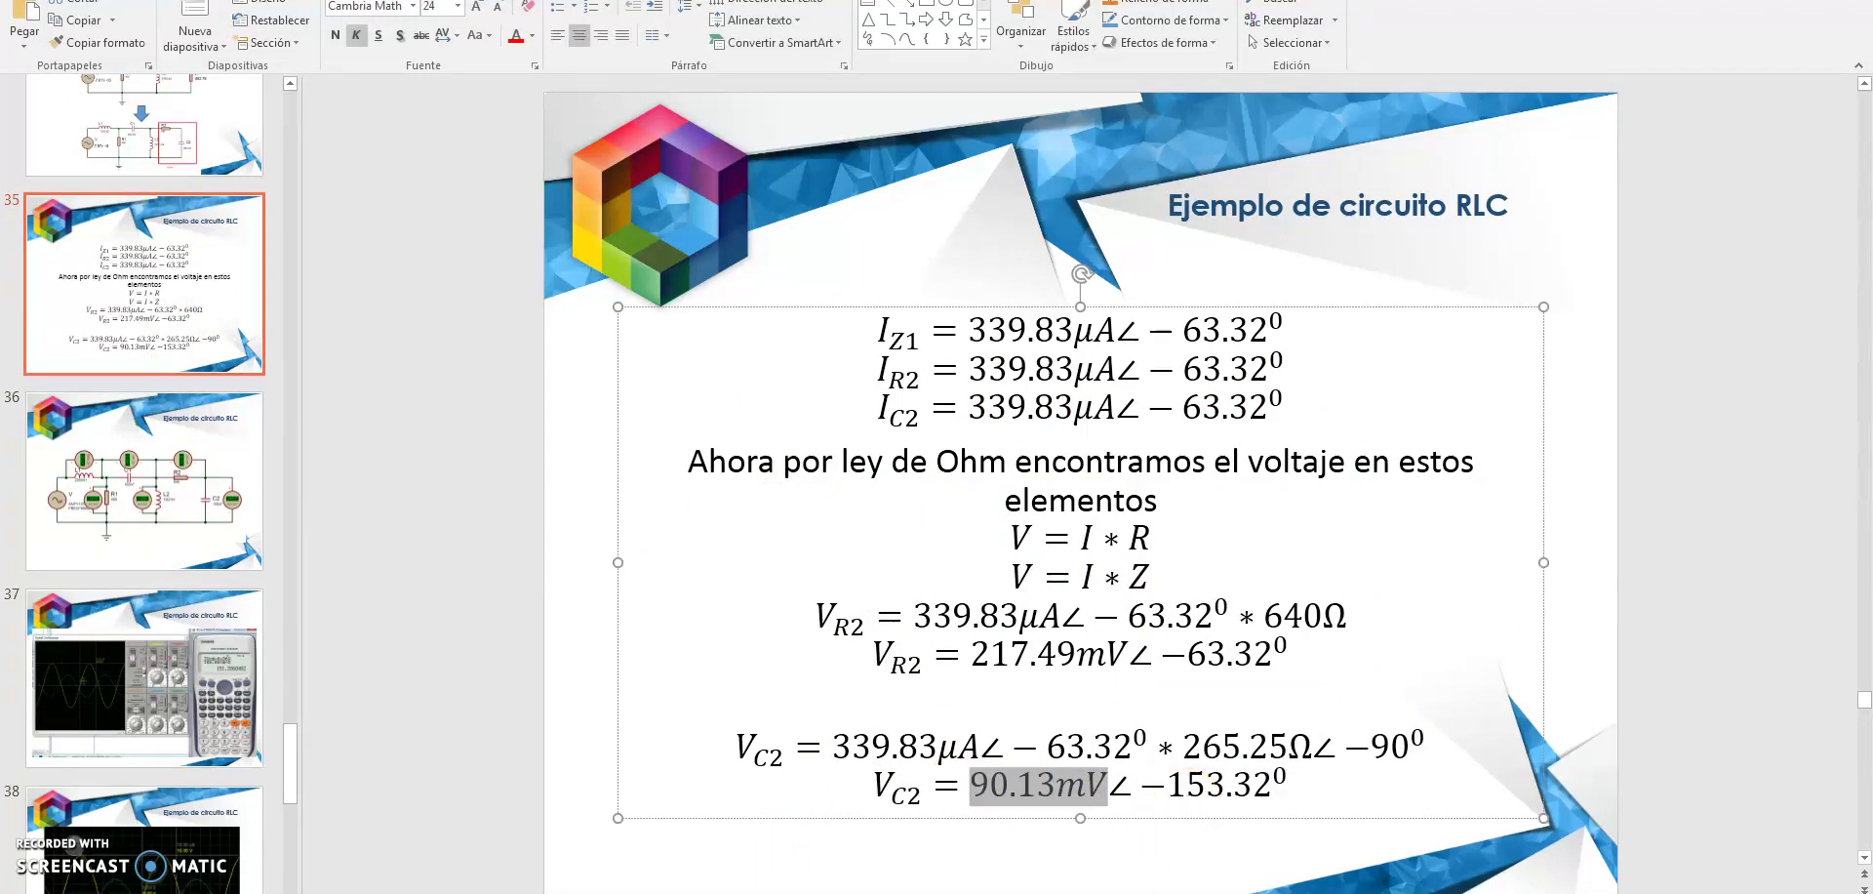
key("alt+Tab")
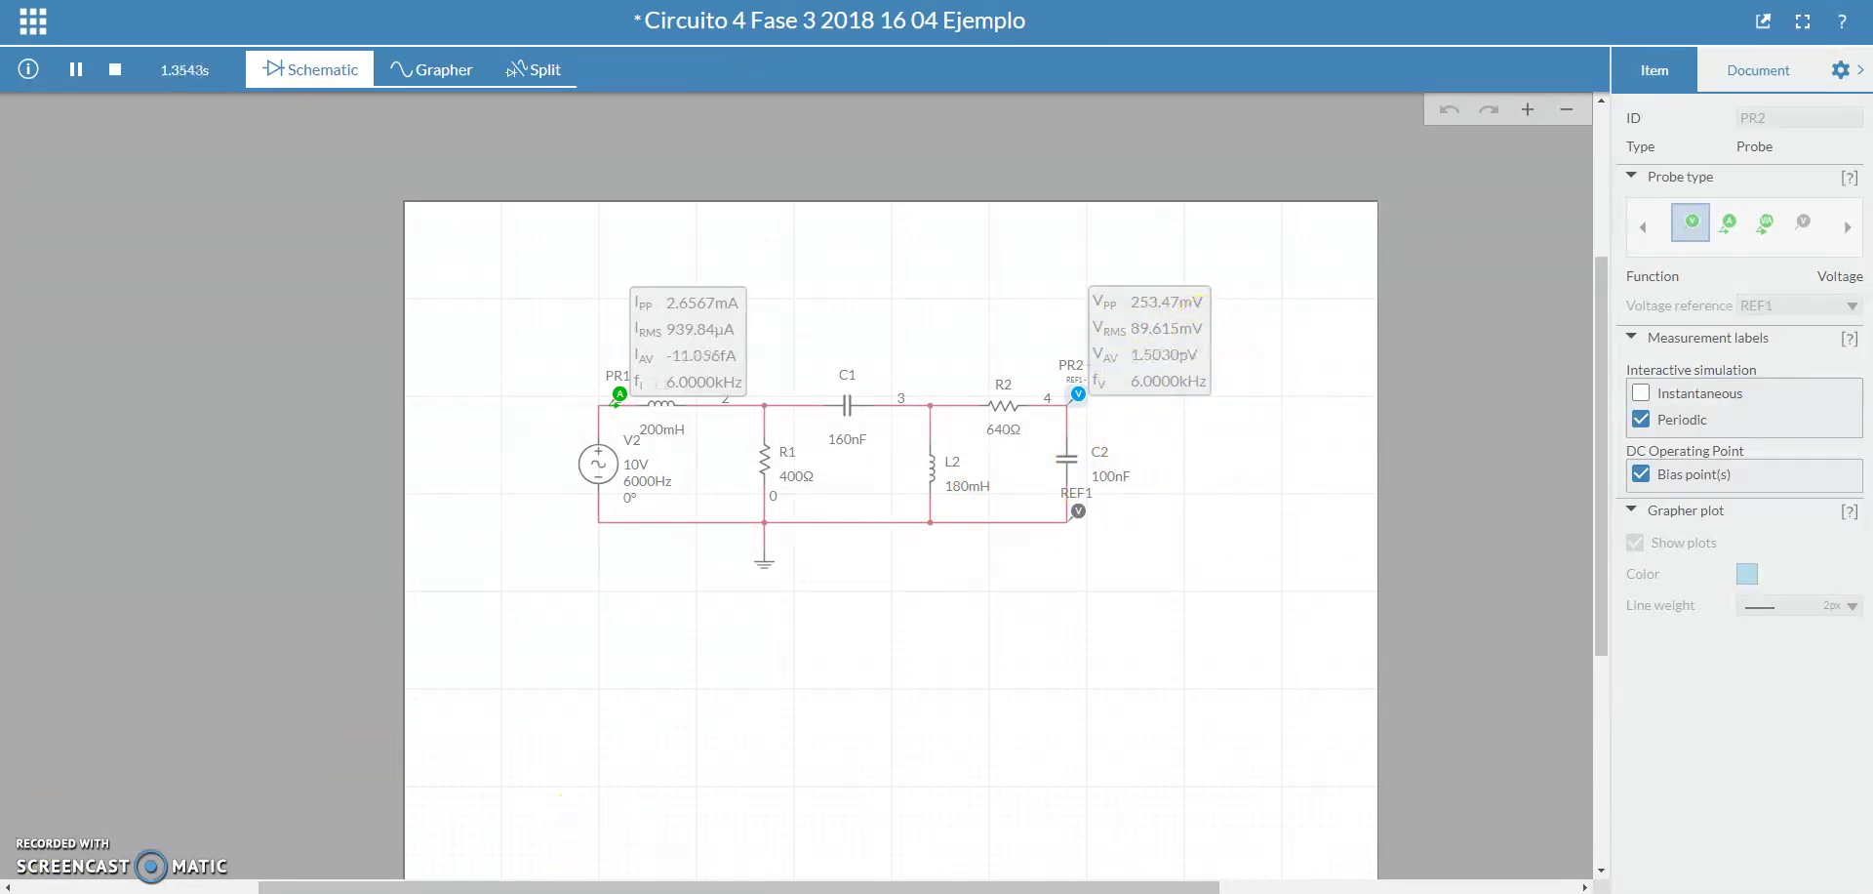
Stop the simulation and delete the current probe PR1 between V2 and L1
left_click(1012, 636)
key("ctrl+z")
left_click(534, 444)
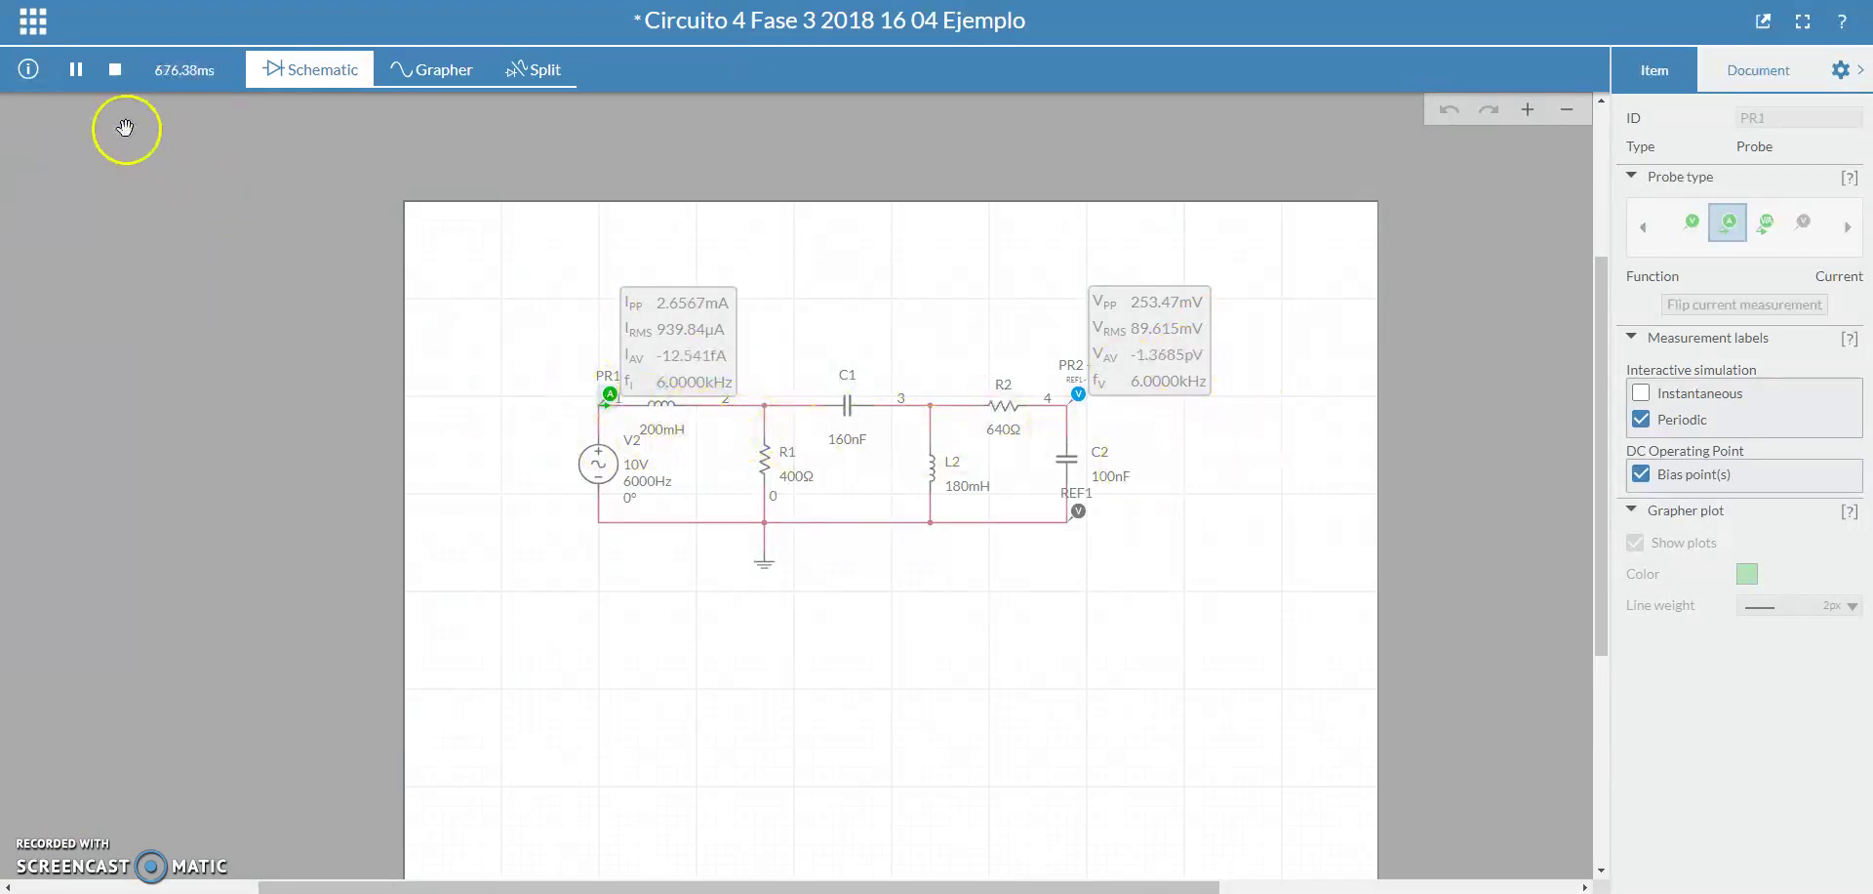
left_click(114, 75)
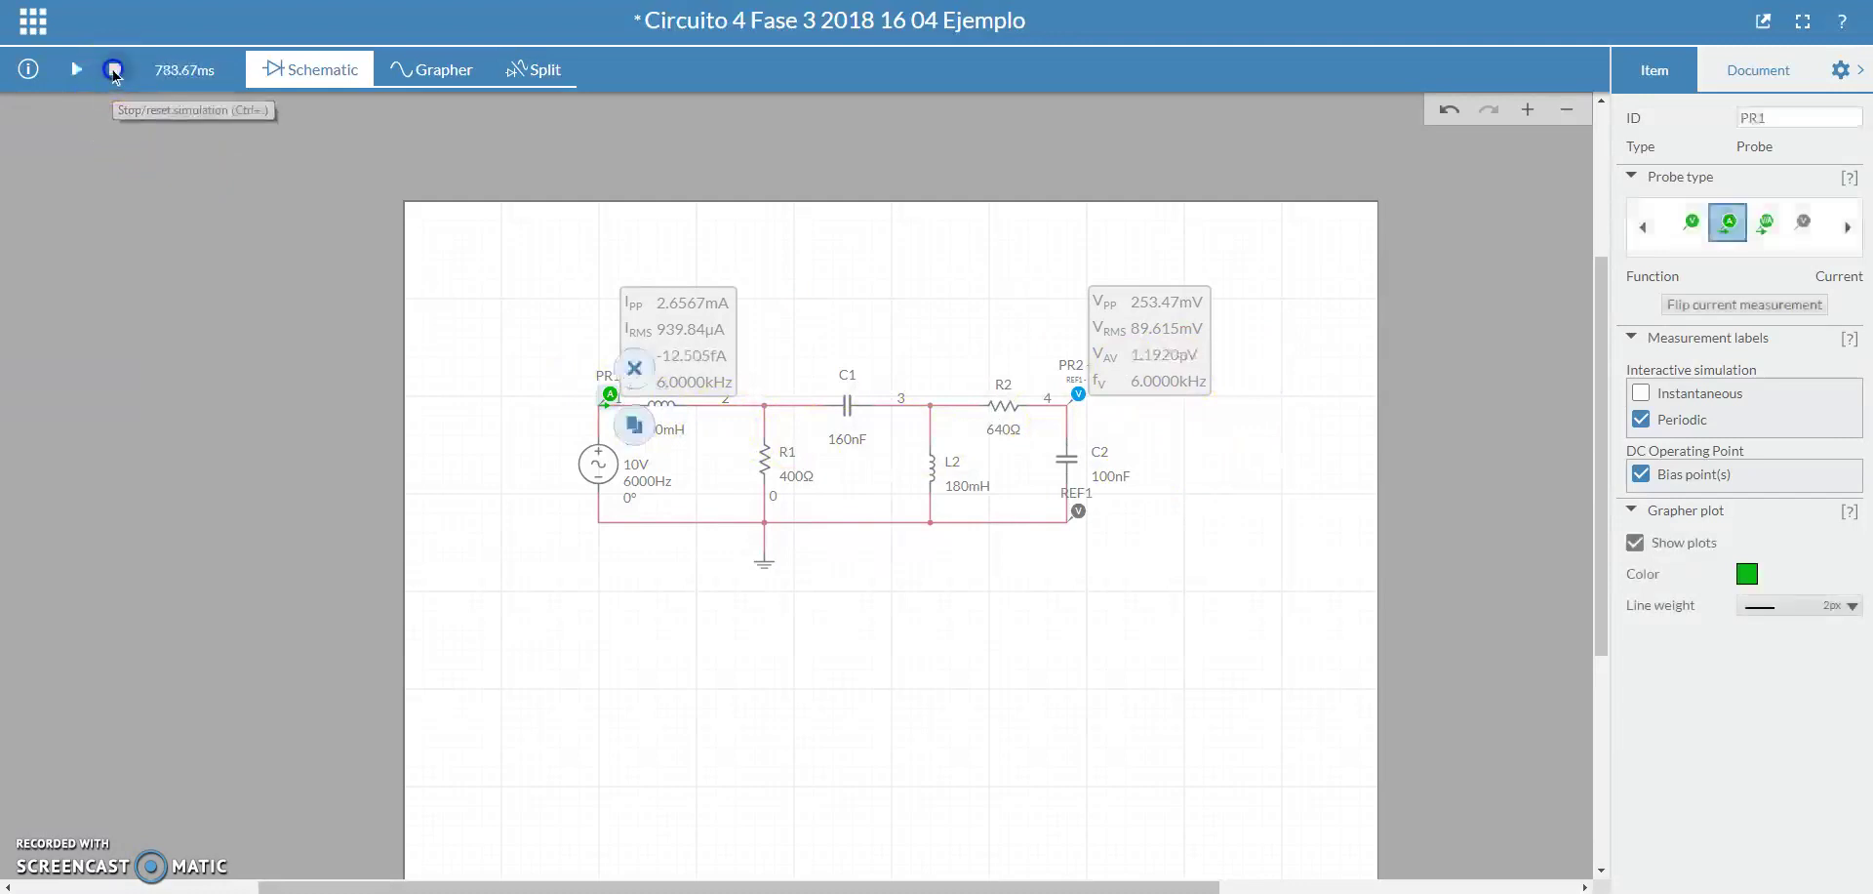
left_click(610, 390)
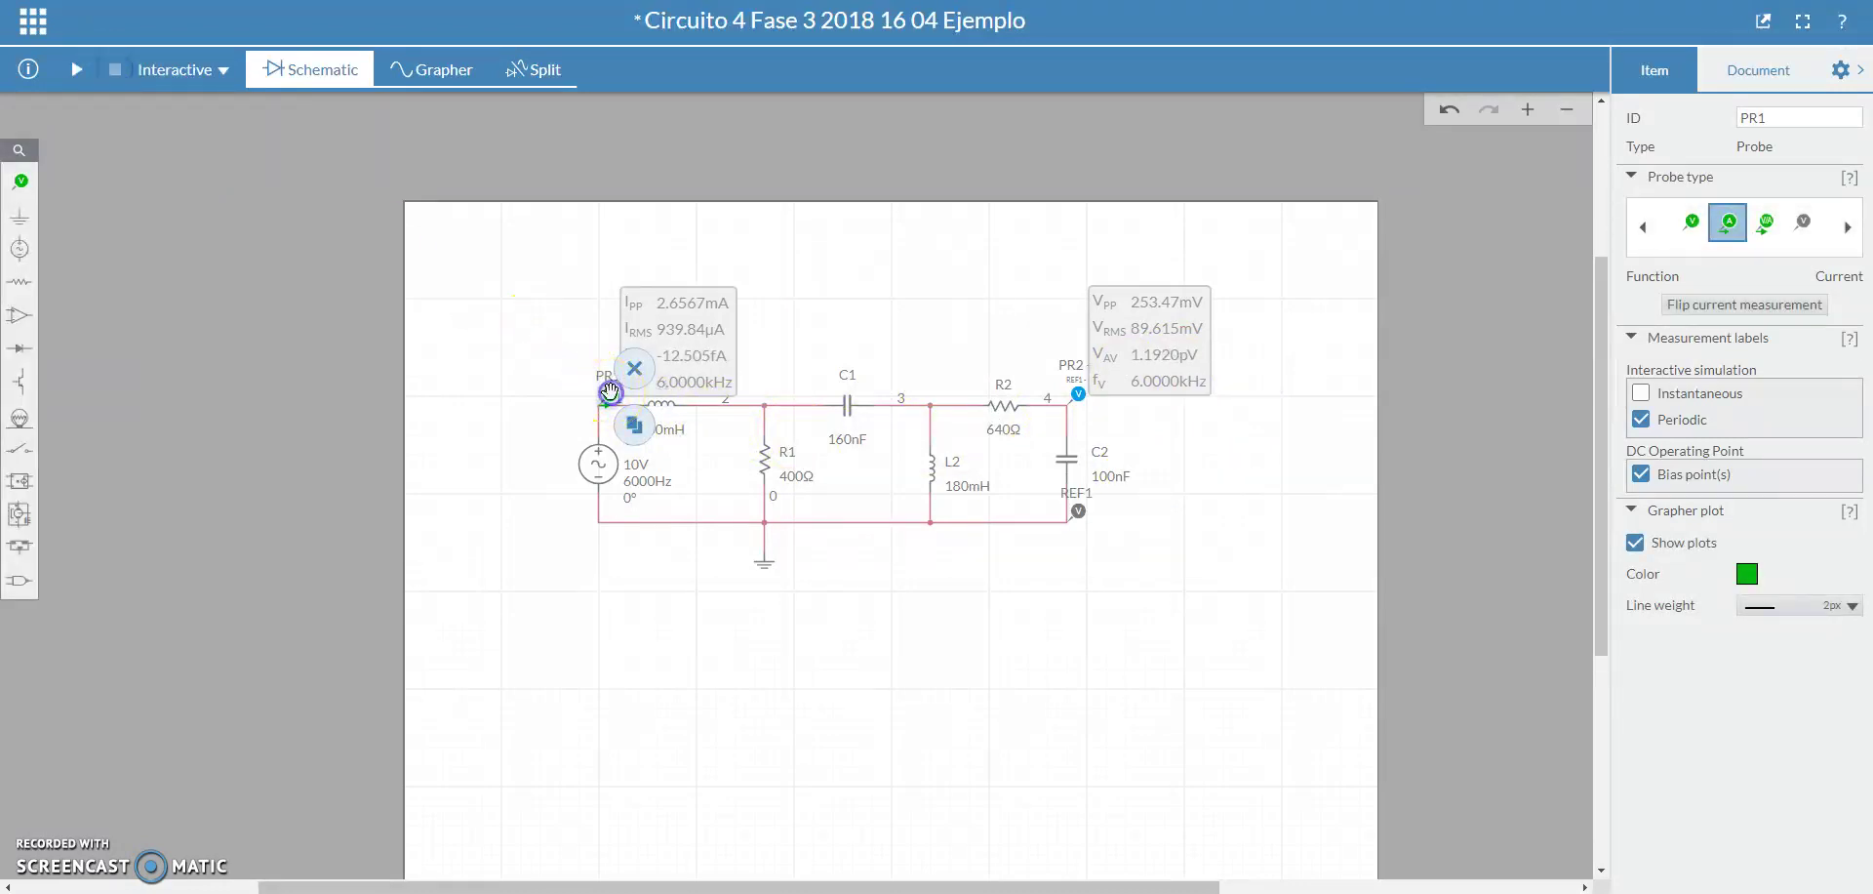
key("Delete")
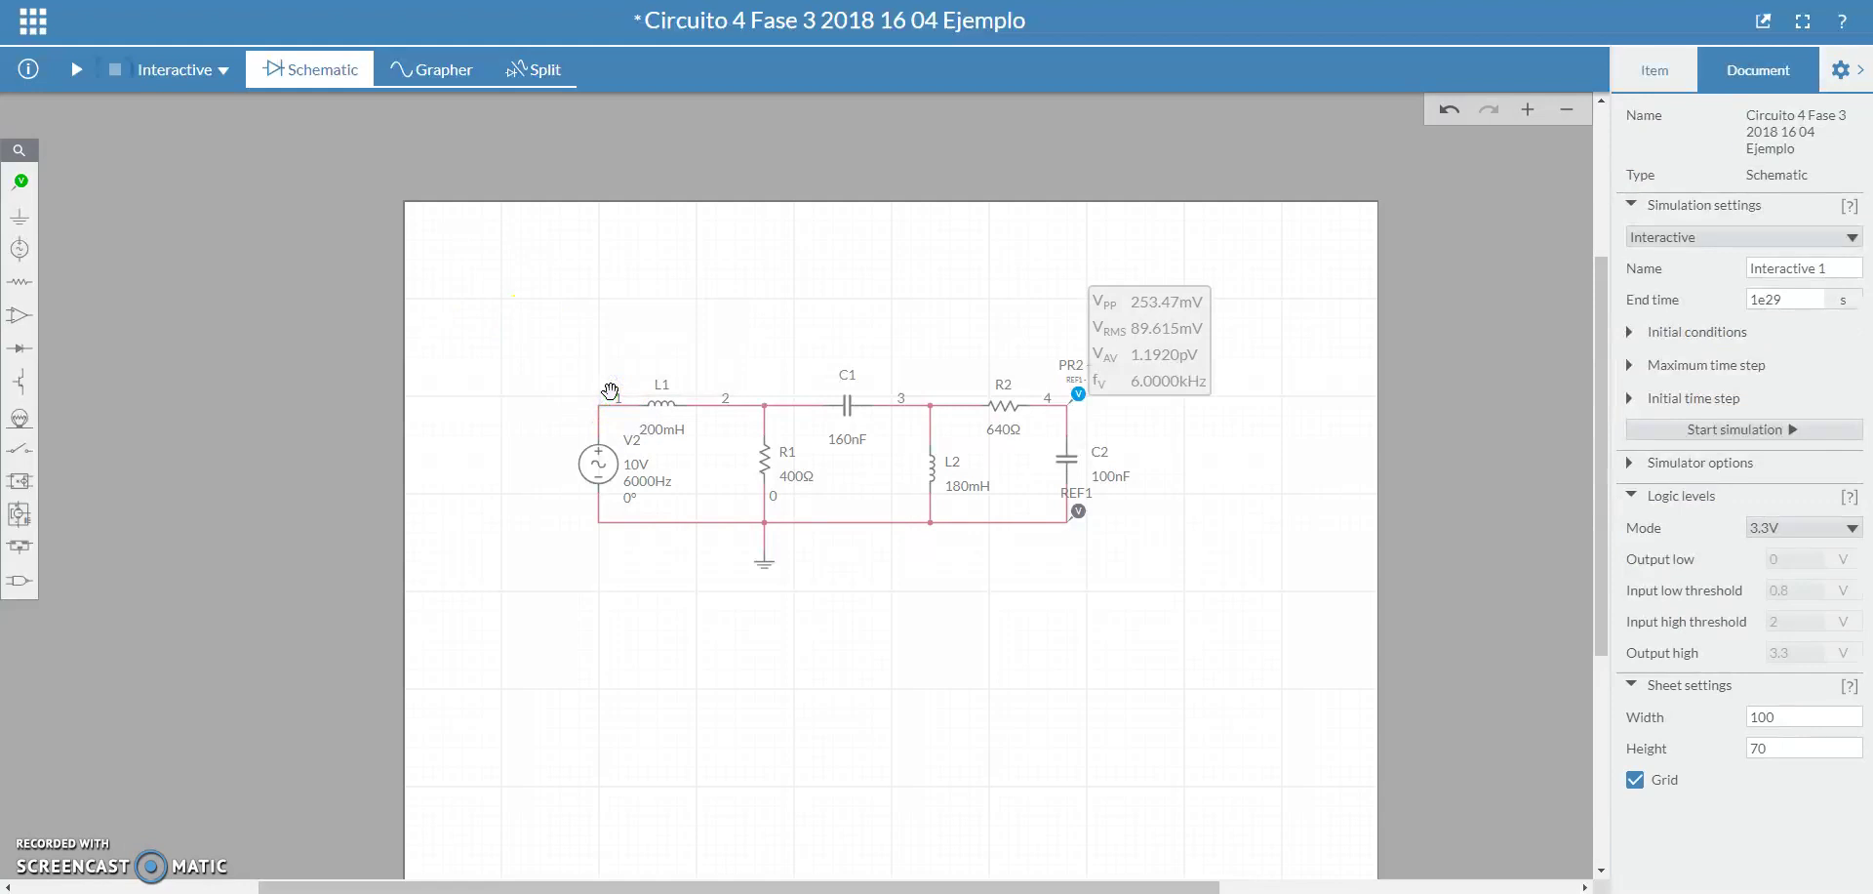
Place a voltage probe at node 1 above source V2 with its reference probe below V2
left_click(20, 180)
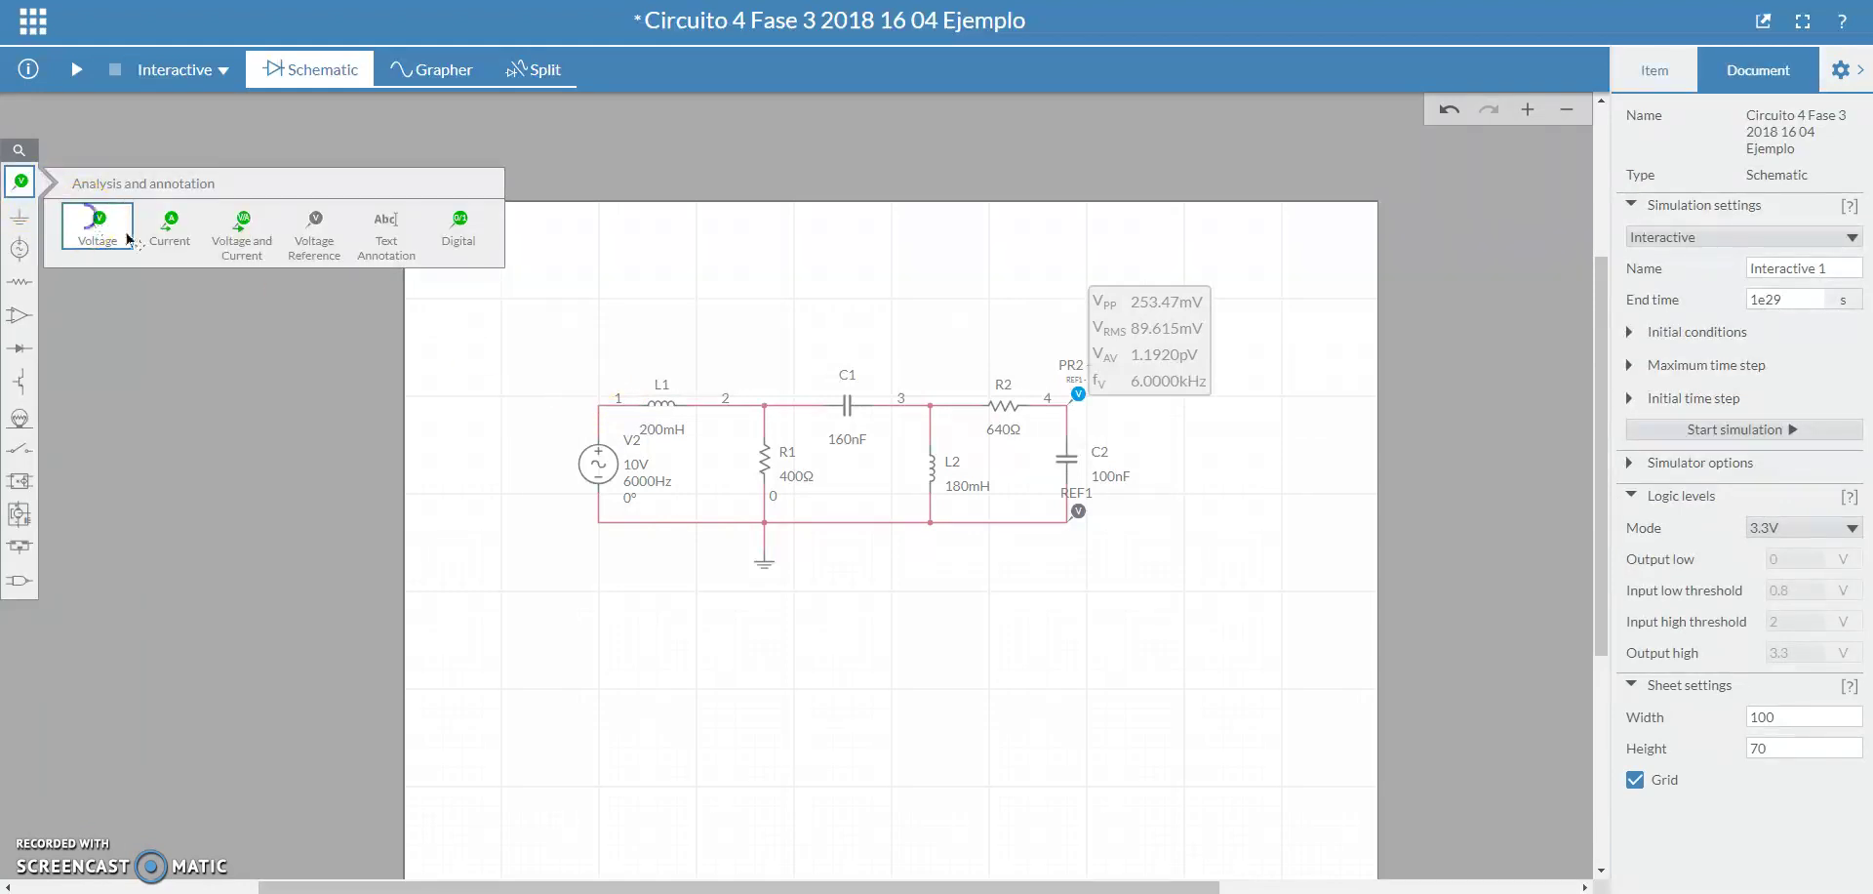
left_click(128, 237)
left_click(614, 381)
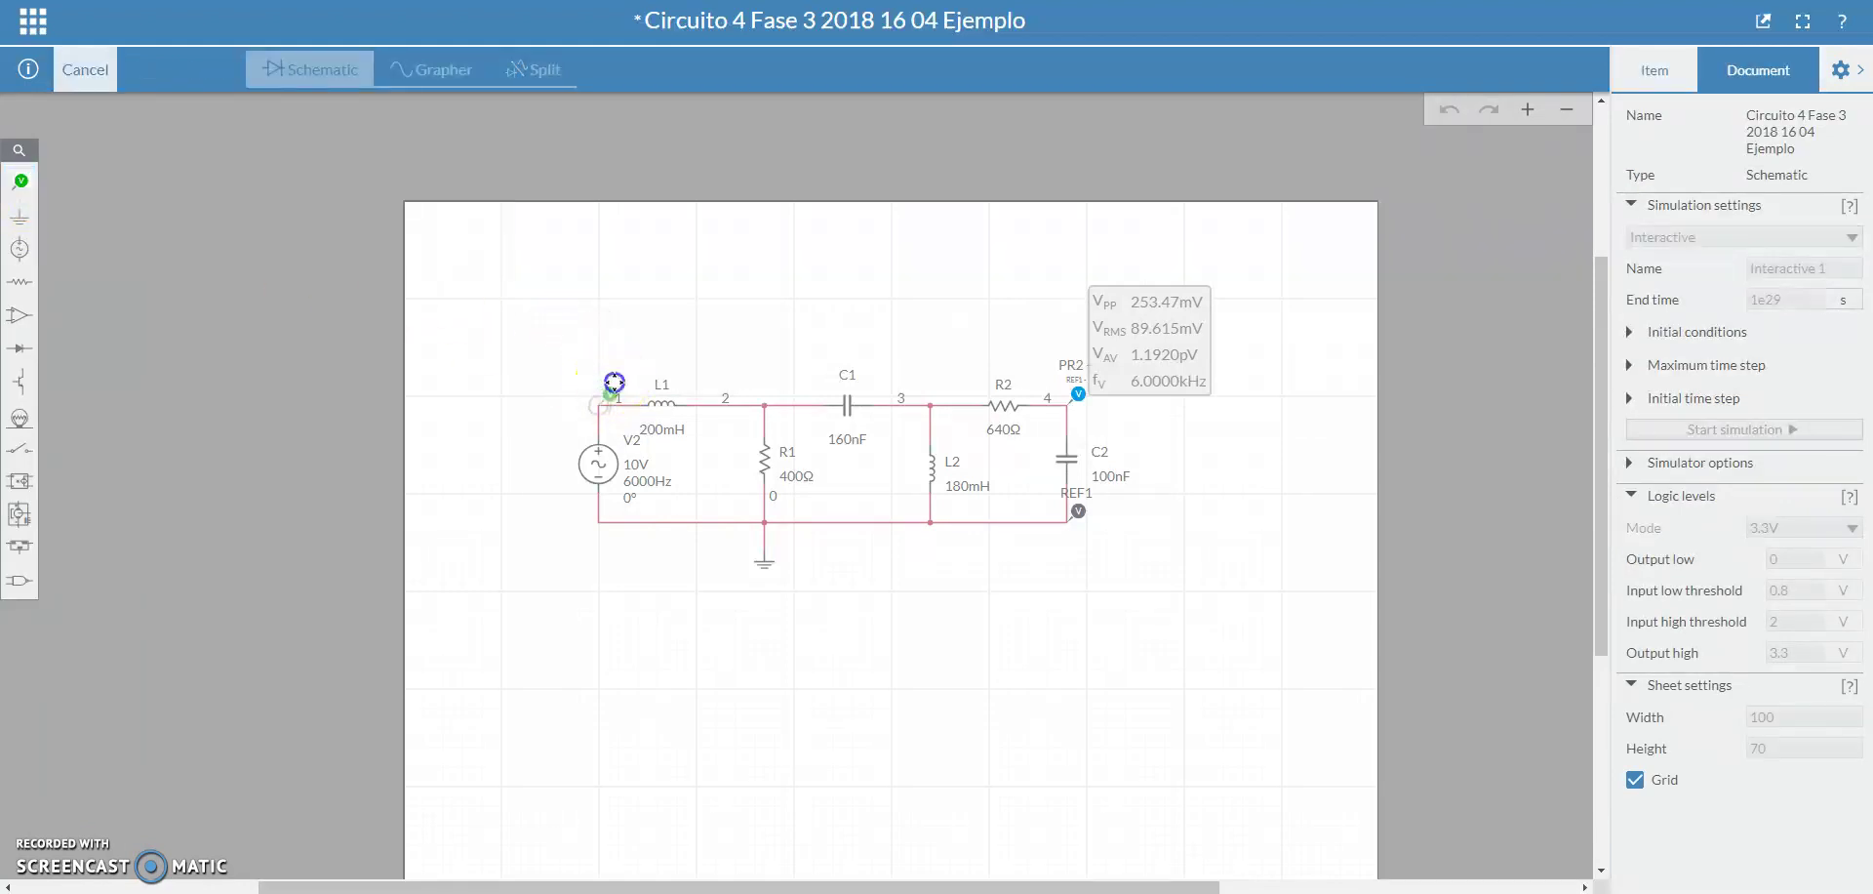
left_click(629, 506)
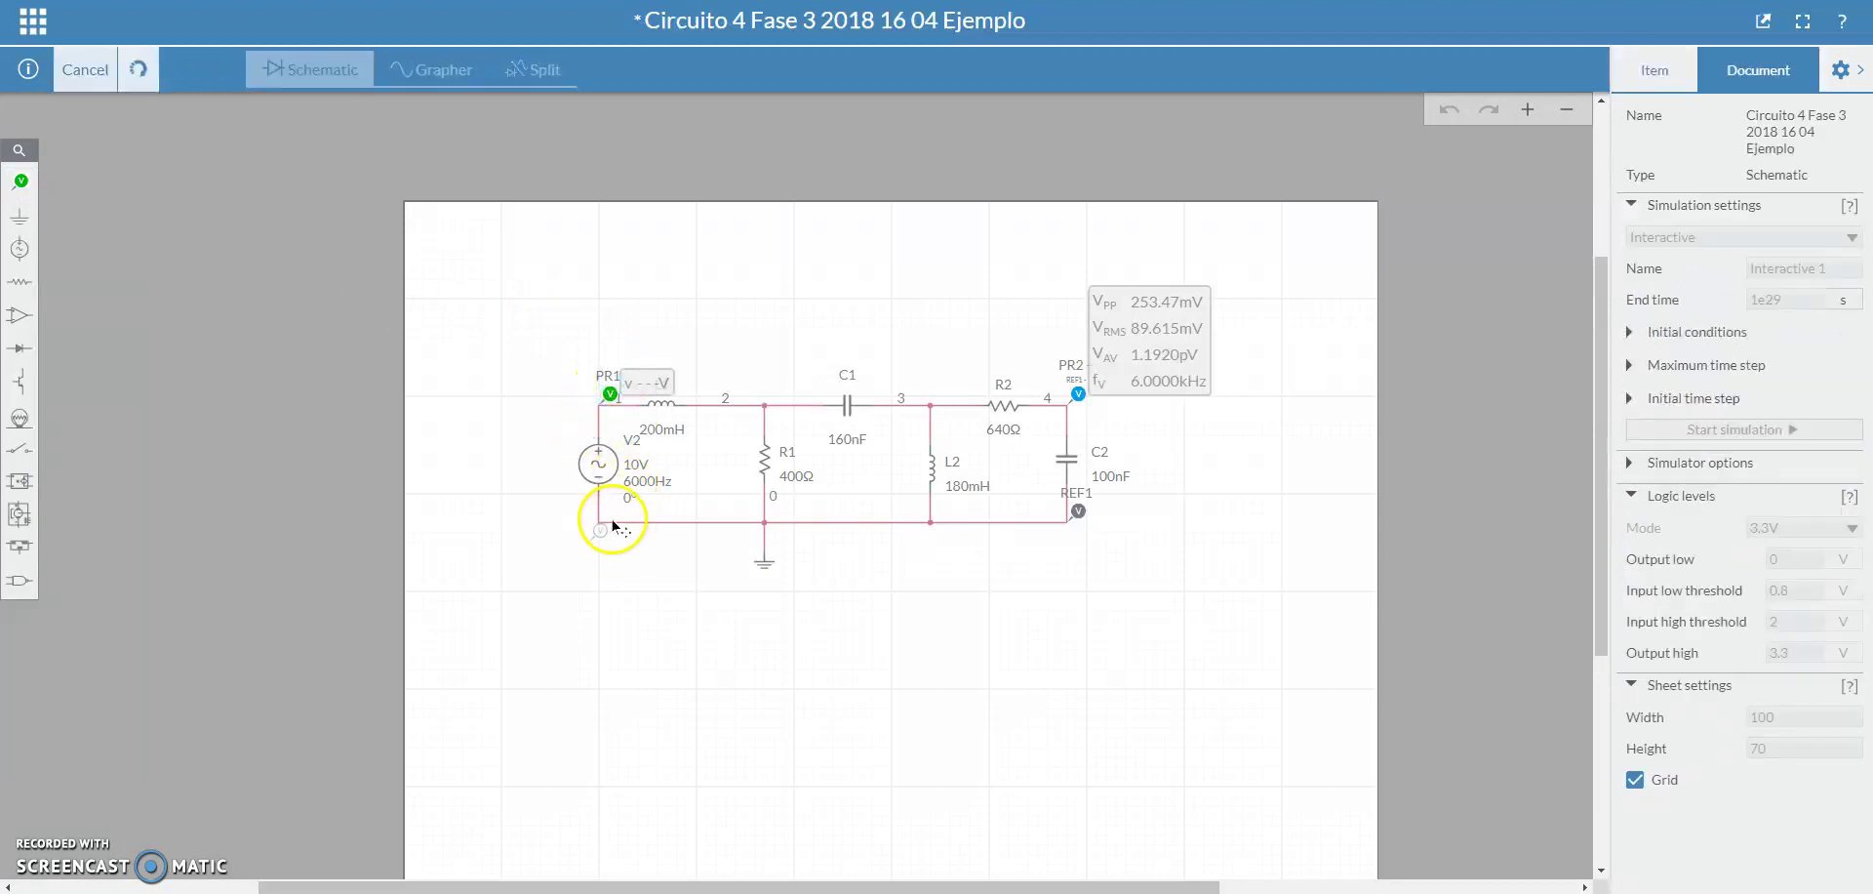
left_click(615, 507)
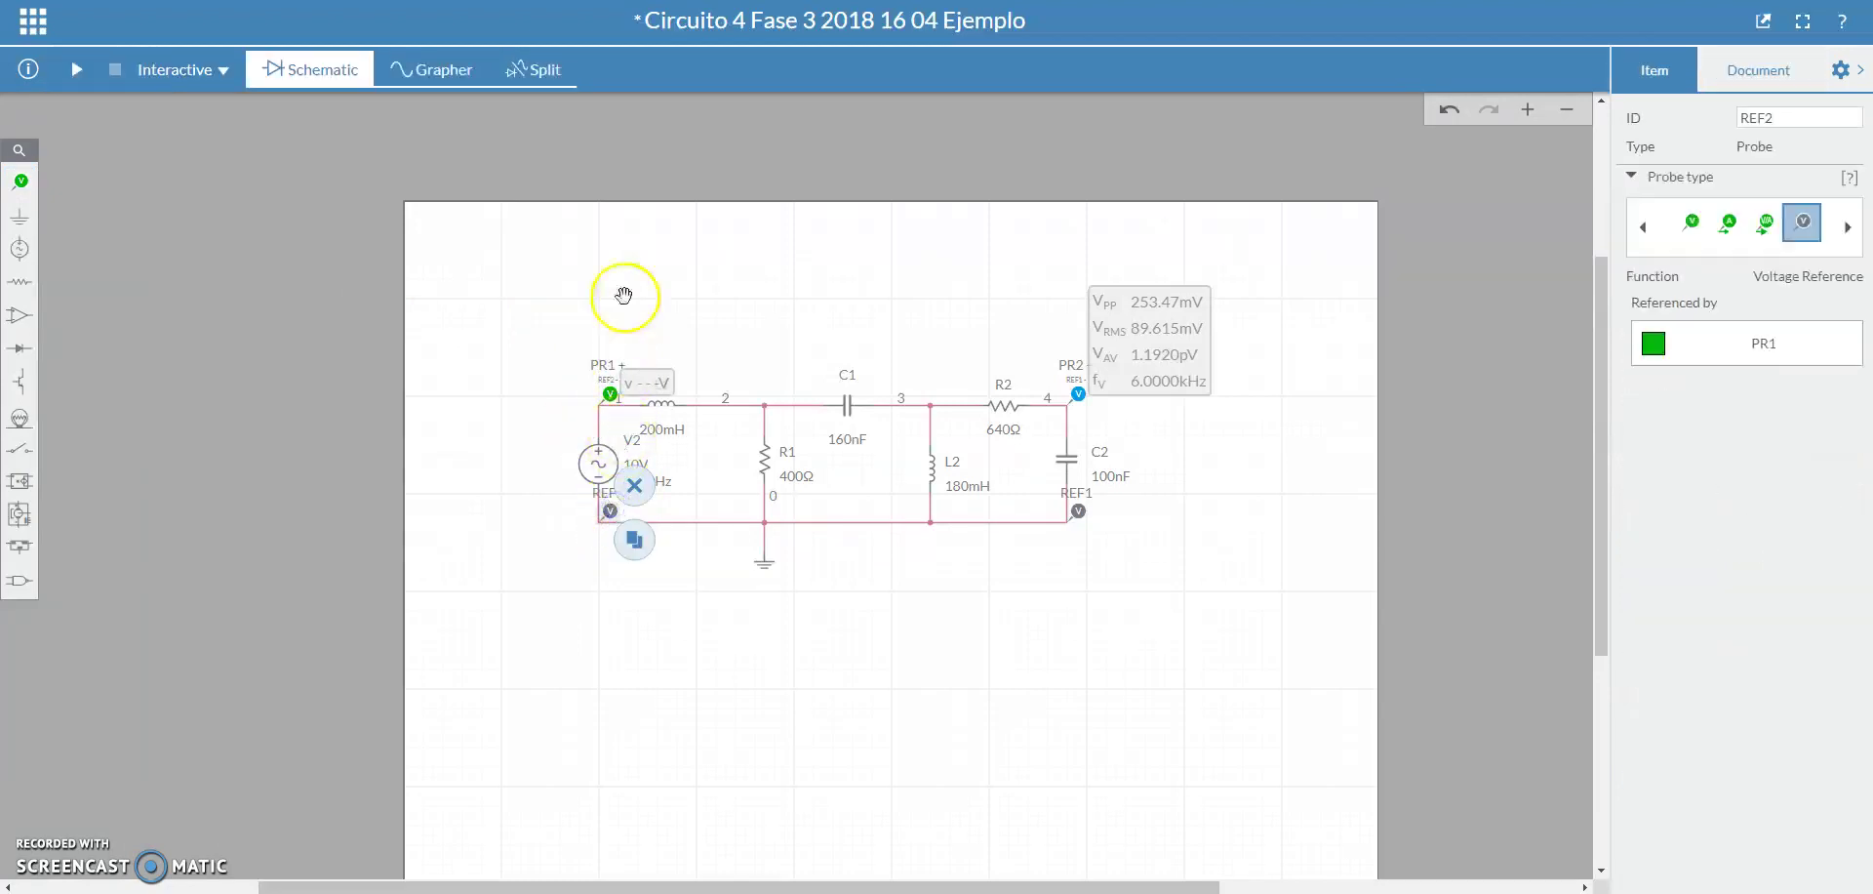
Set the voltage probe at V2 to show periodic instead of instantaneous measurements and run the simulation
left_click(609, 394)
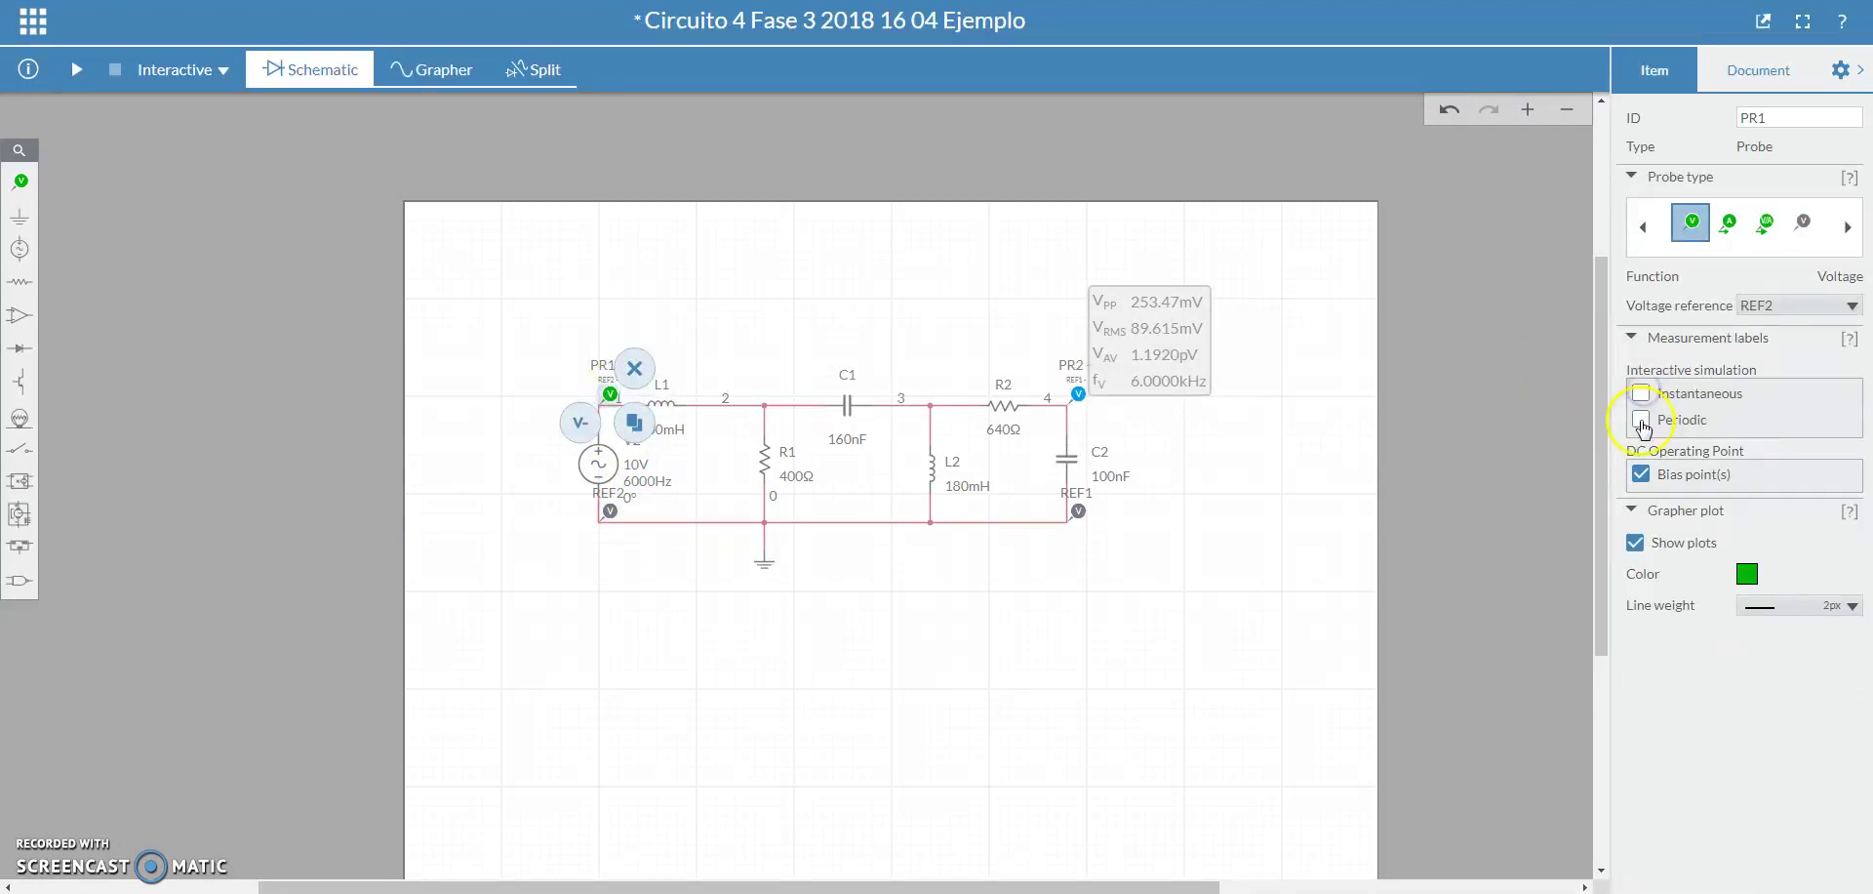
left_click(1642, 419)
left_click(76, 70)
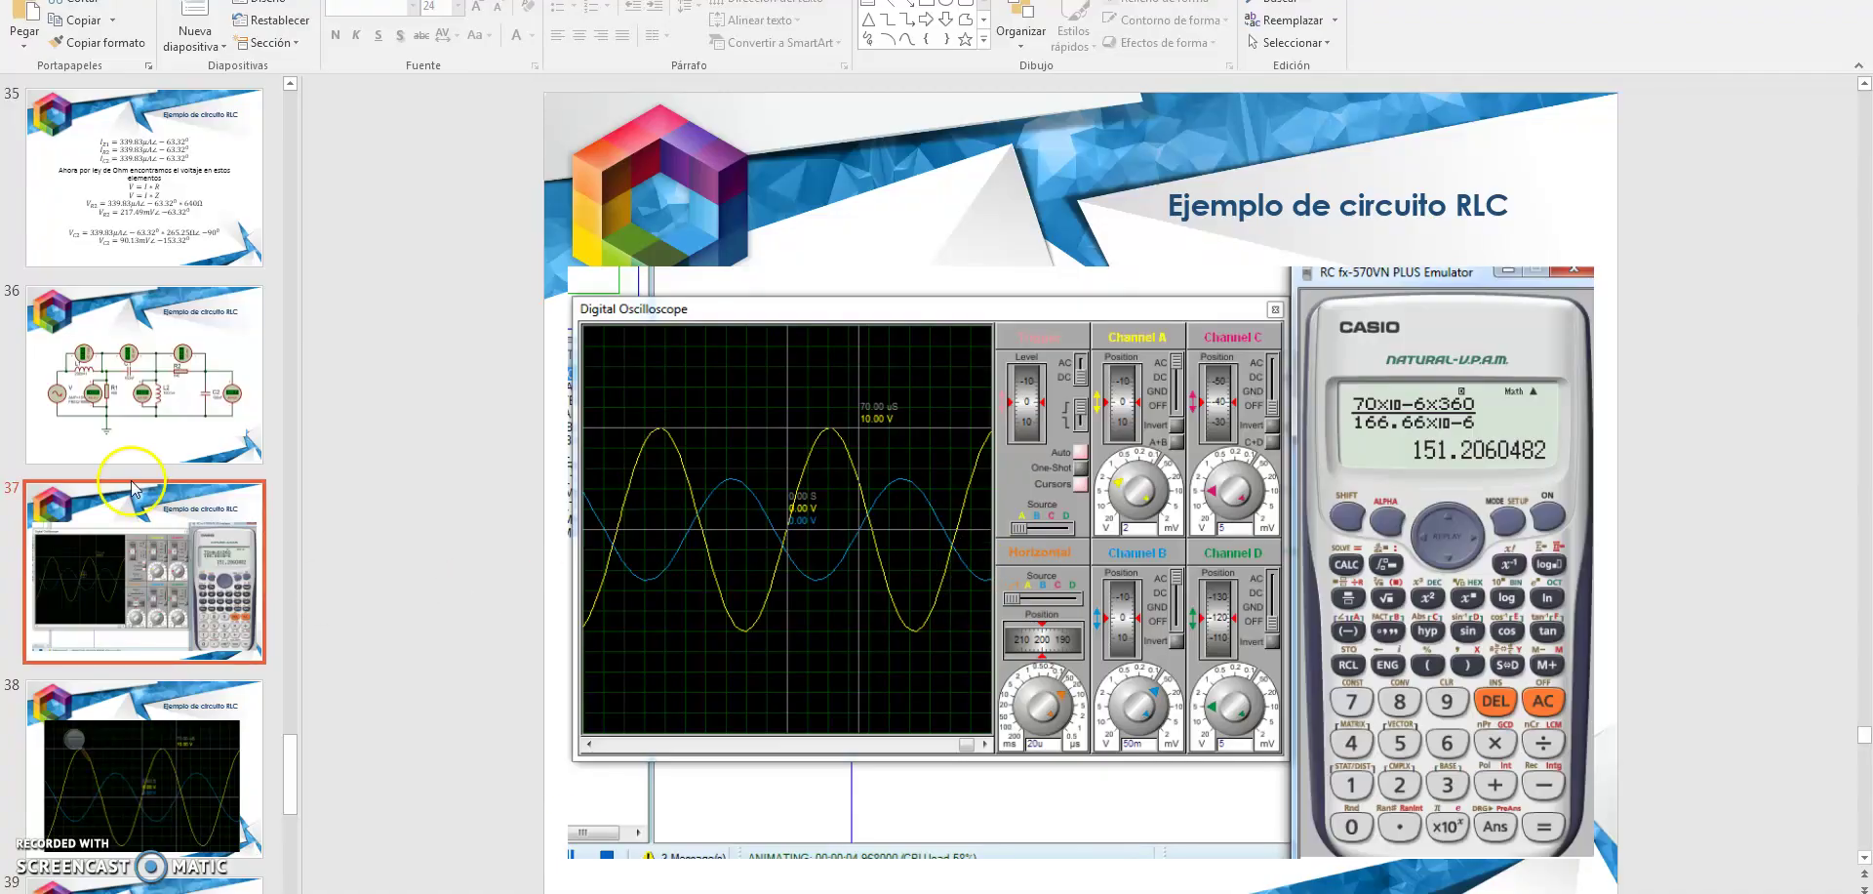
Examine the calculated magnitude and phase angle of the voltage across C2 on slide 35 of the presentation
scroll(156, 351, "up", 2)
left_click(156, 283)
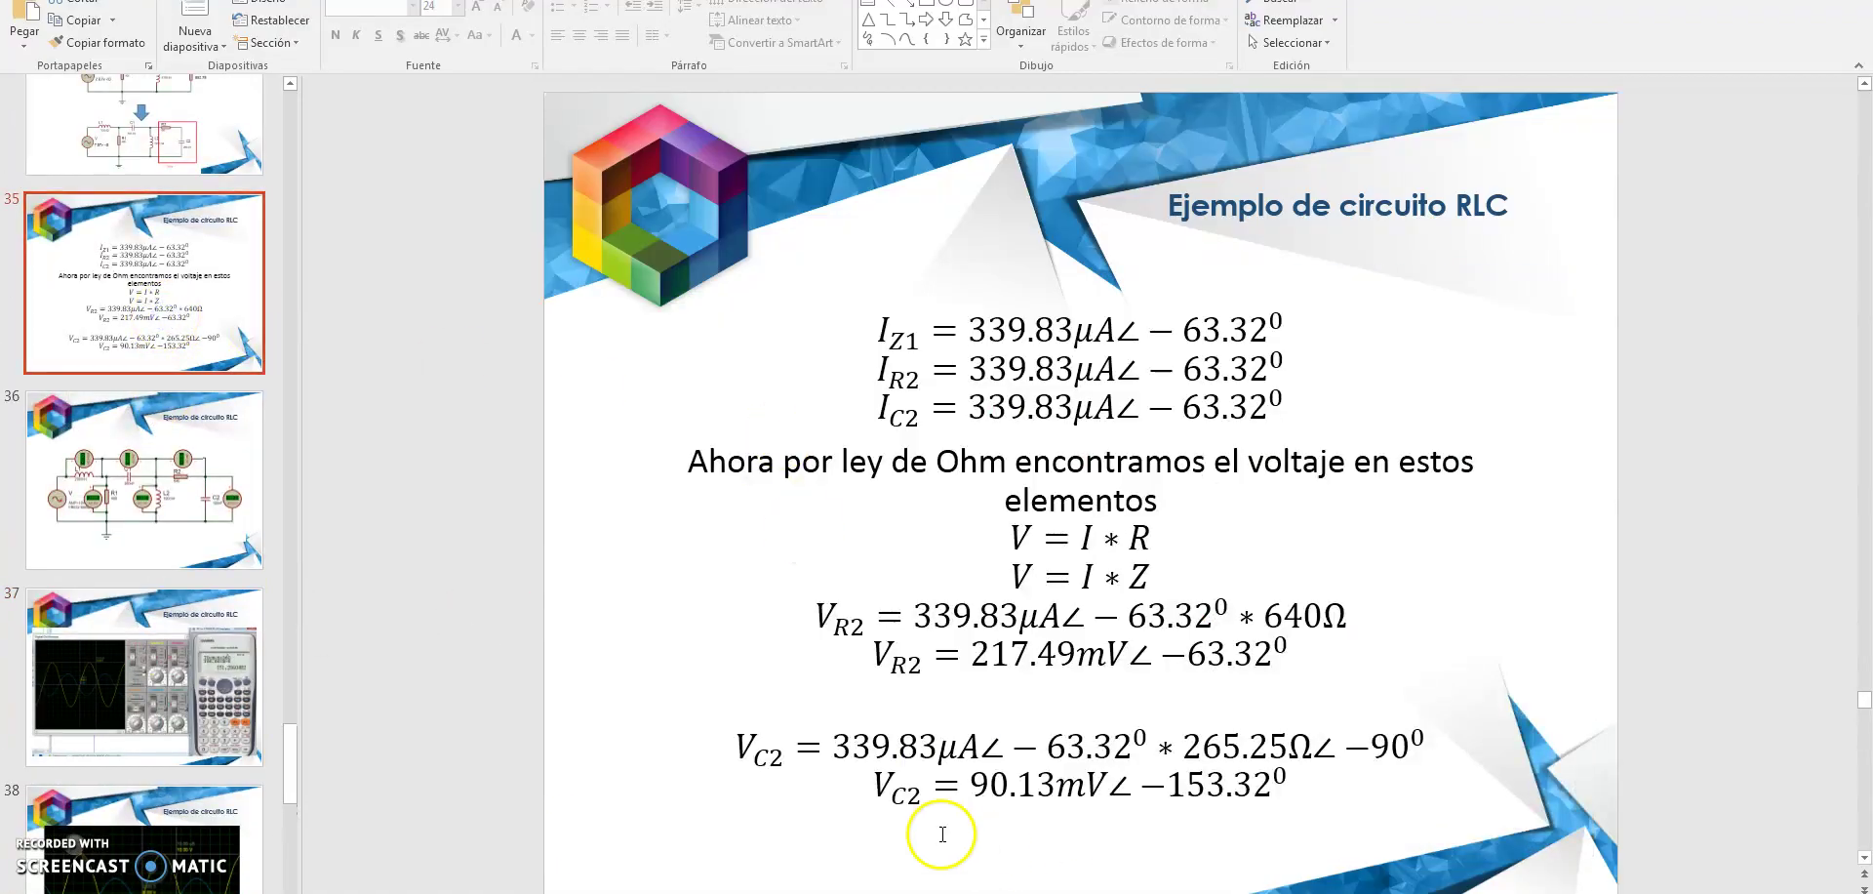
left_click_drag(1284, 782, 1134, 785)
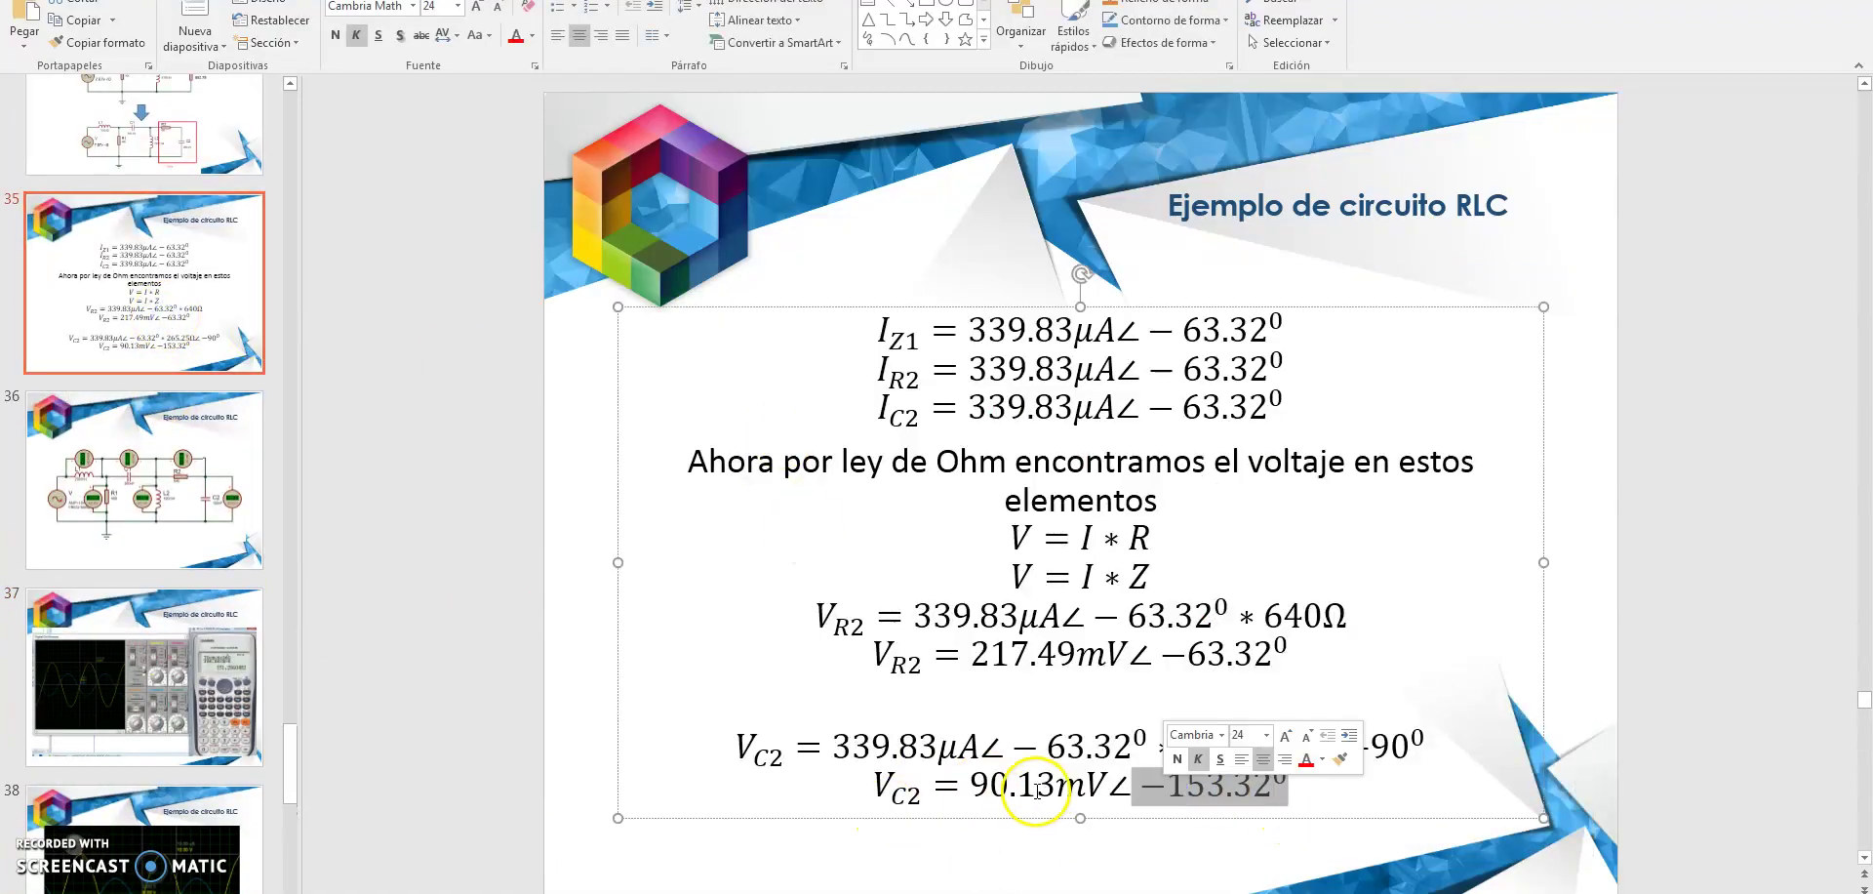
left_click_drag(972, 785, 1107, 786)
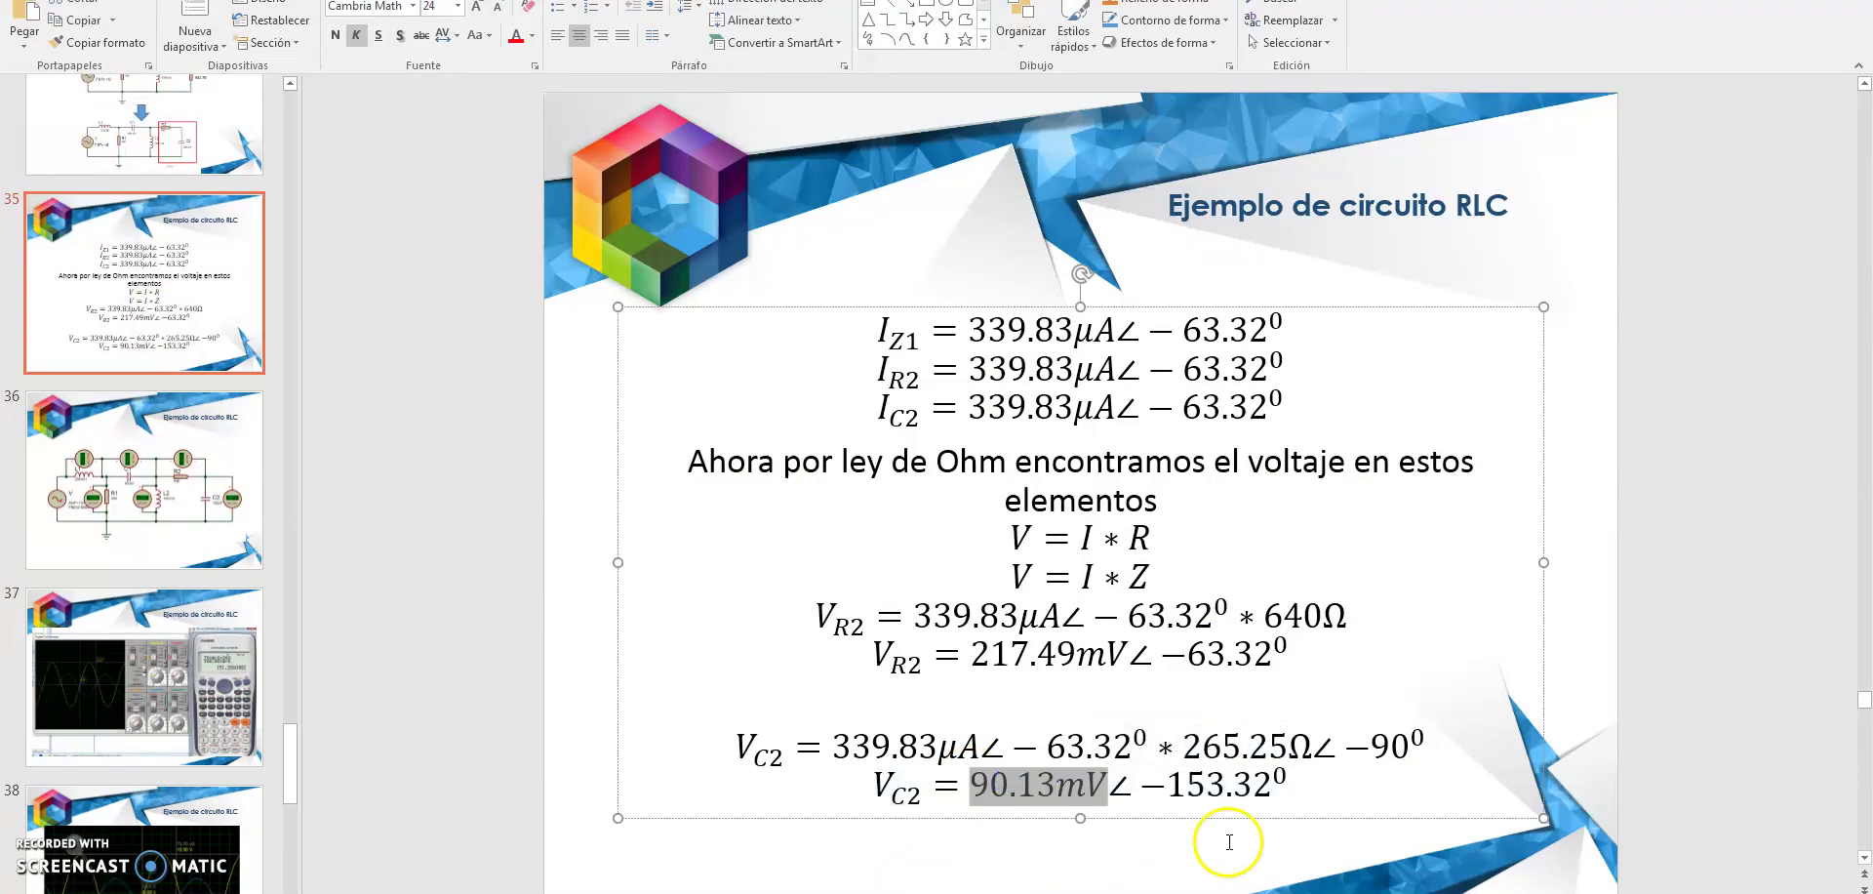
double_click(1290, 782)
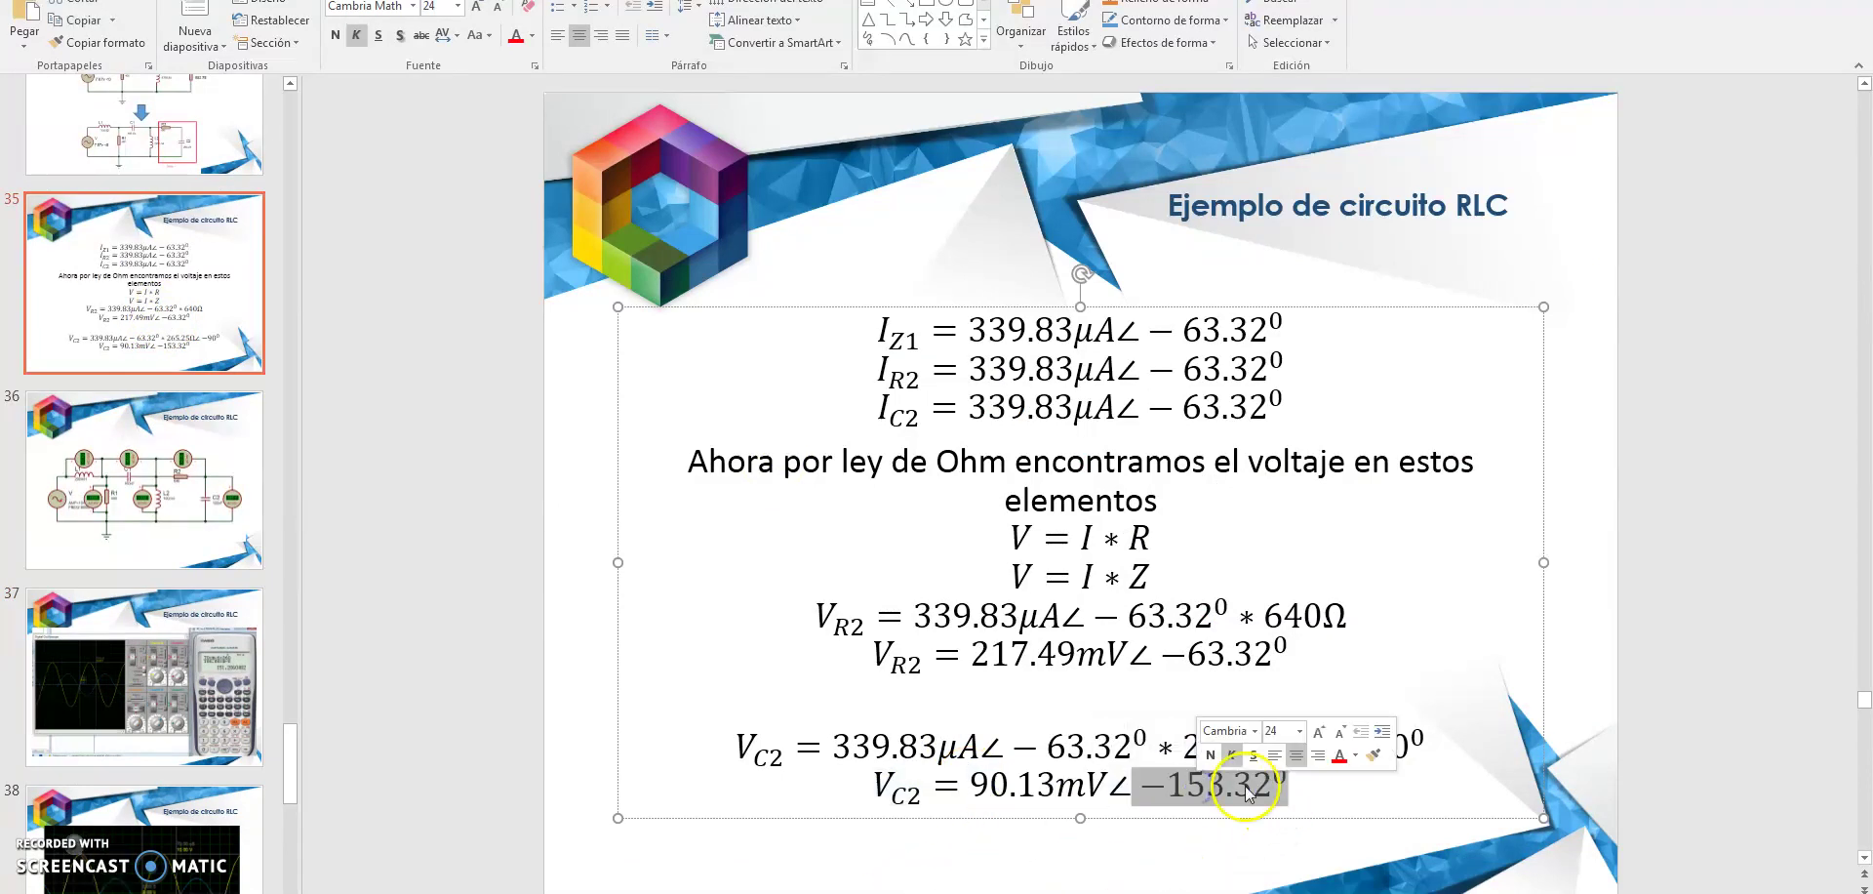
Switch back to Multisim Live and display the waveforms of both voltage probes in the Grapher
mouse_move(691, 893)
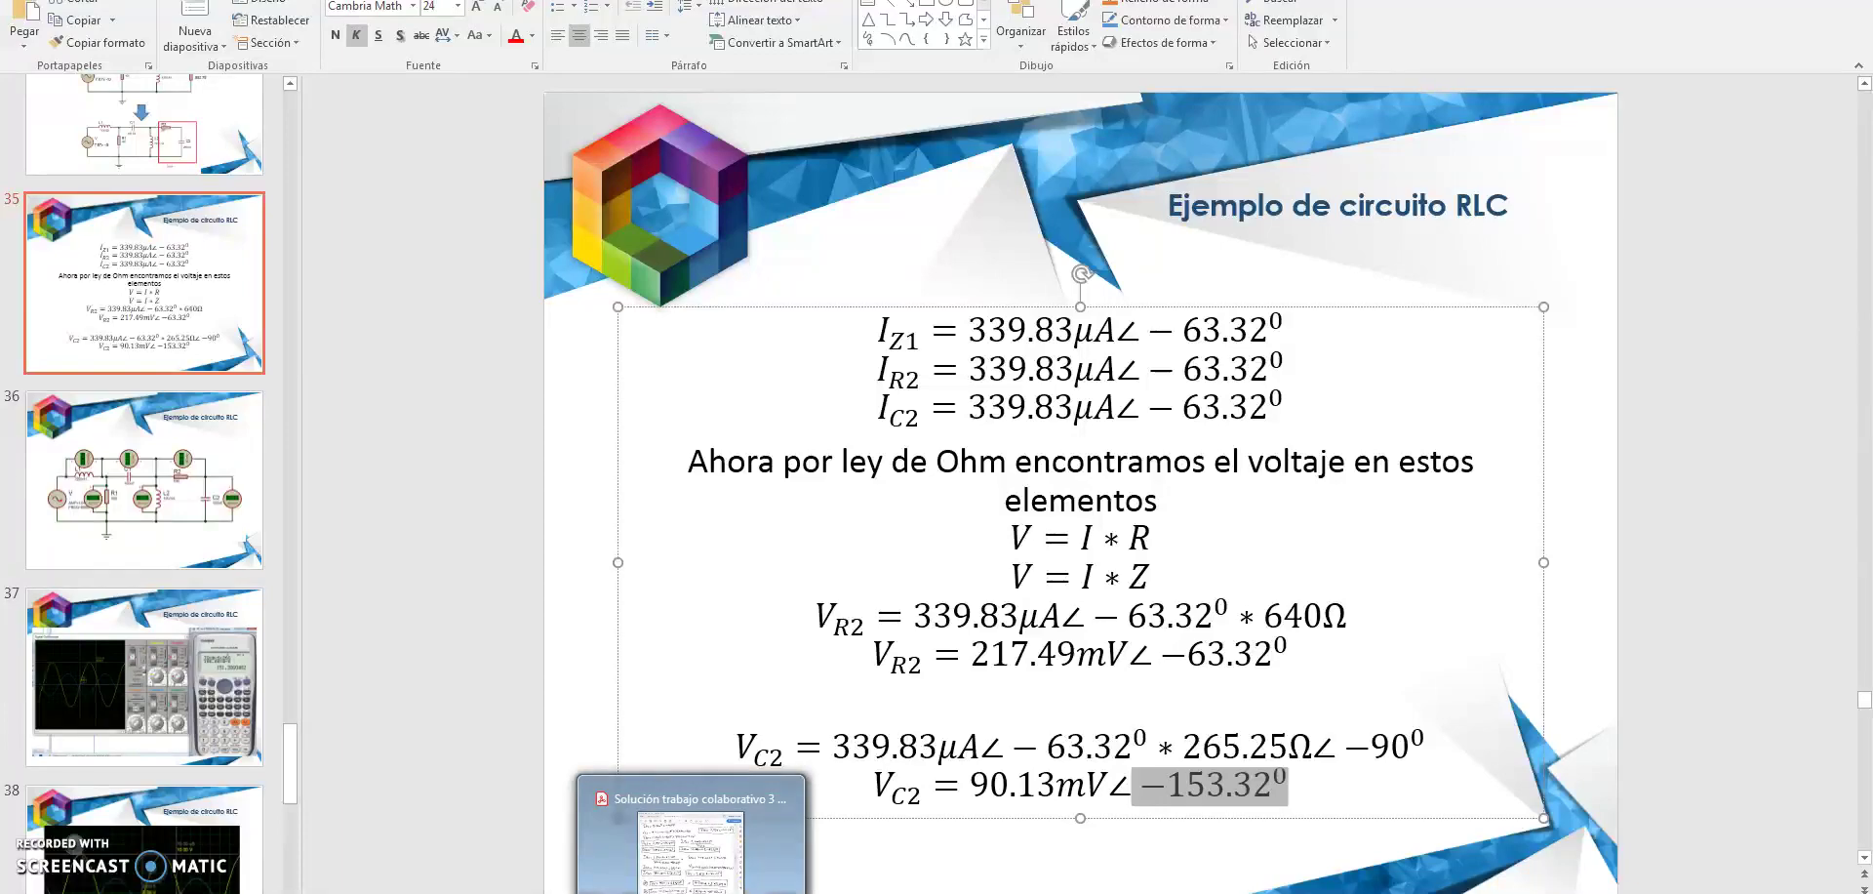
left_click(512, 839)
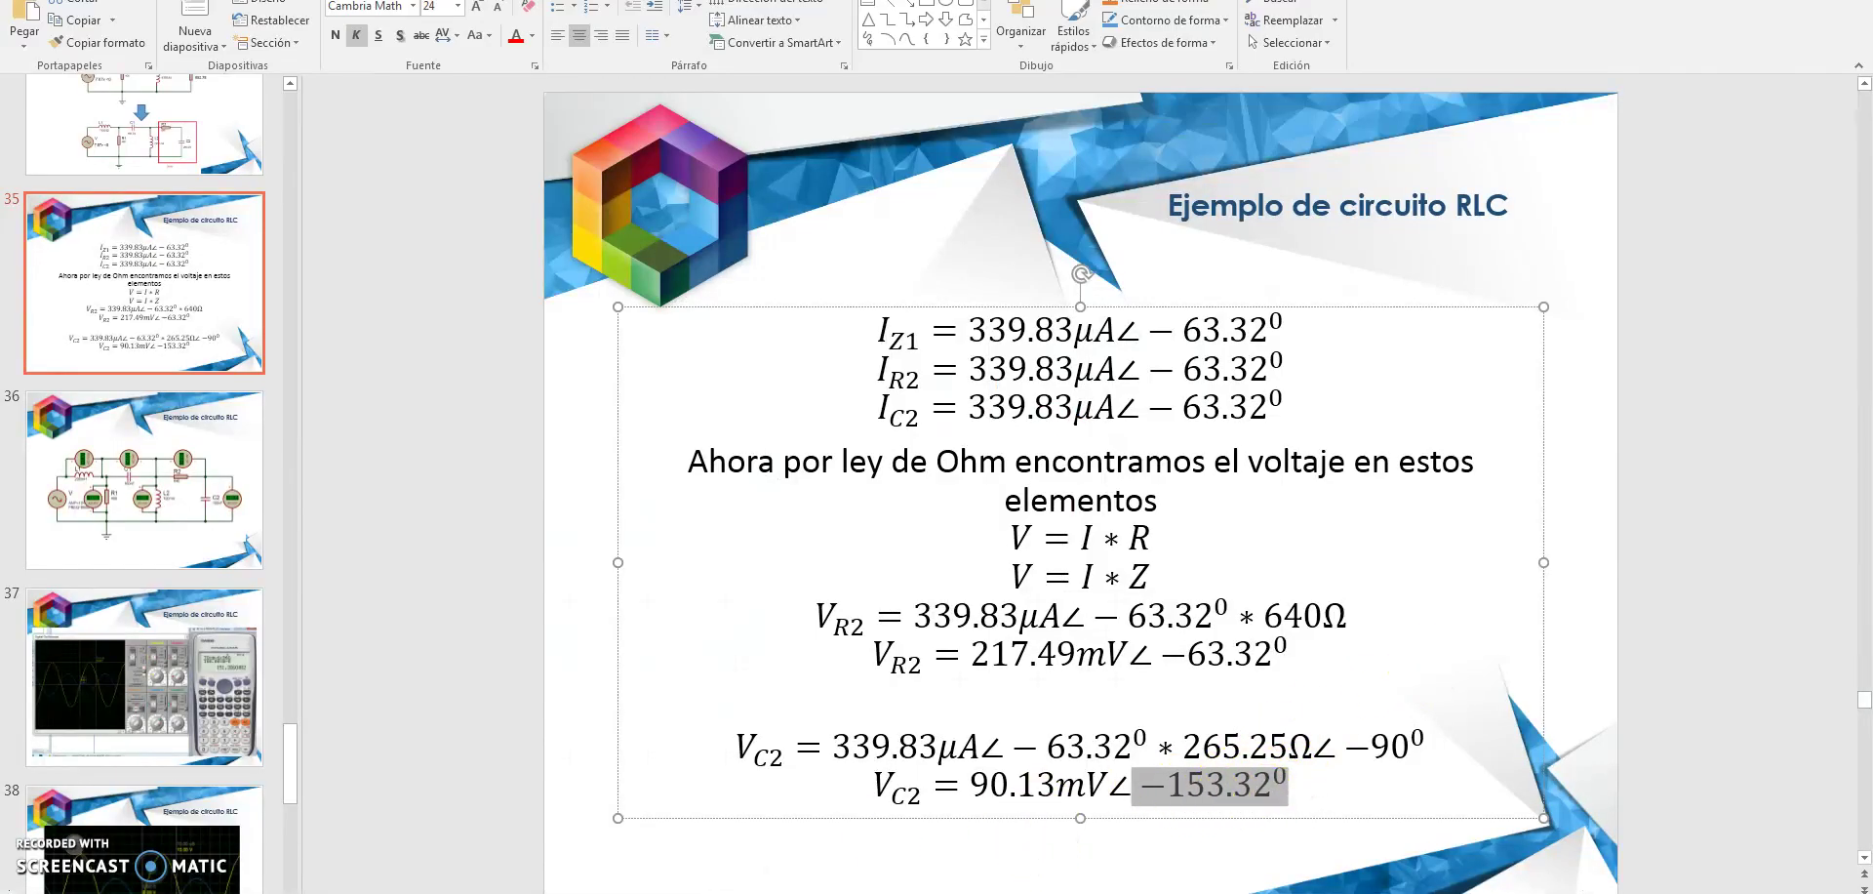
left_click(507, 844)
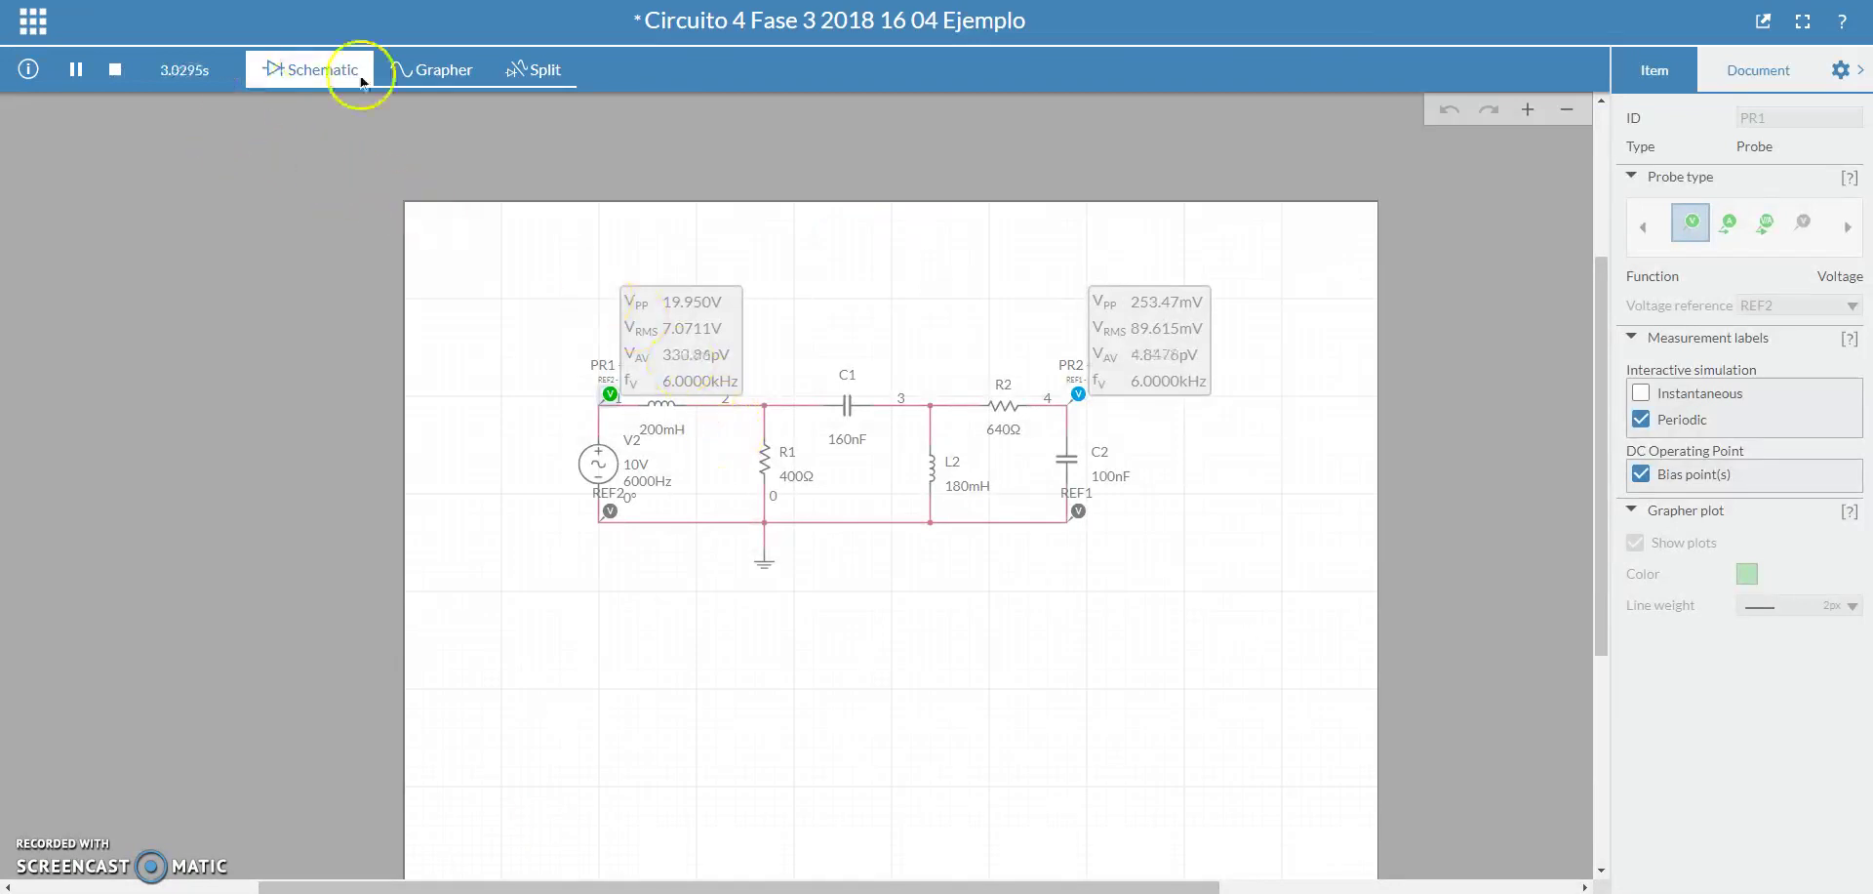
left_click(428, 70)
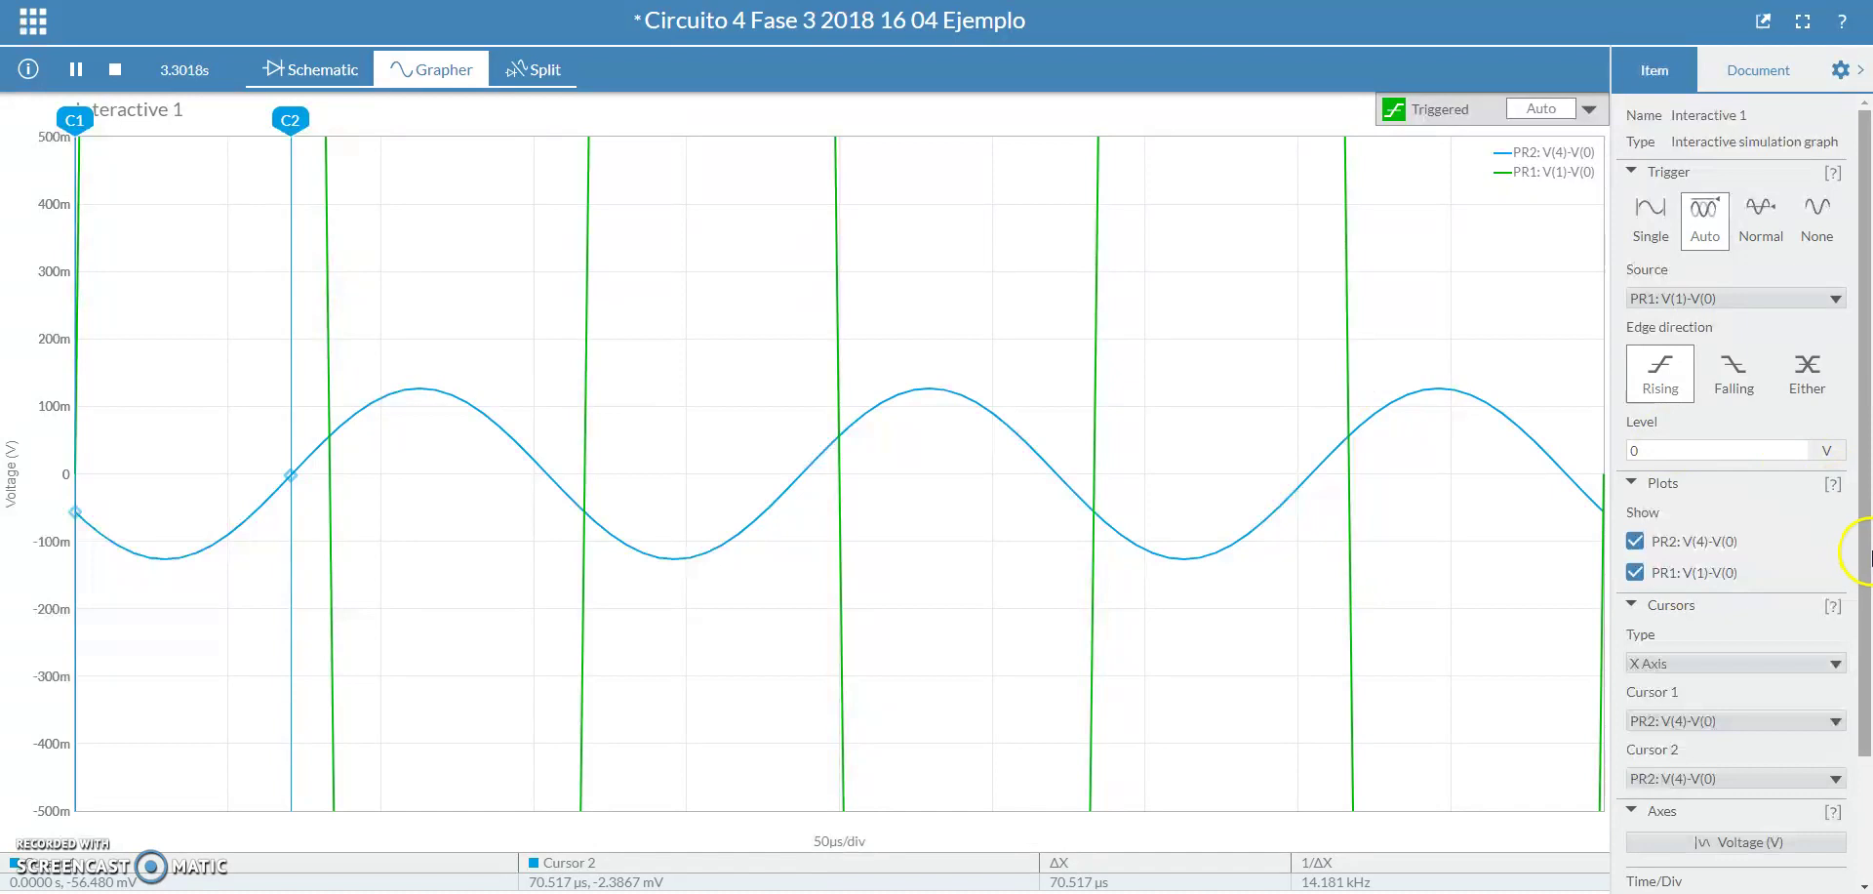
Try the None trigger mode and the falling and either edge directions, and return to Auto with a rising edge
left_click(1819, 212)
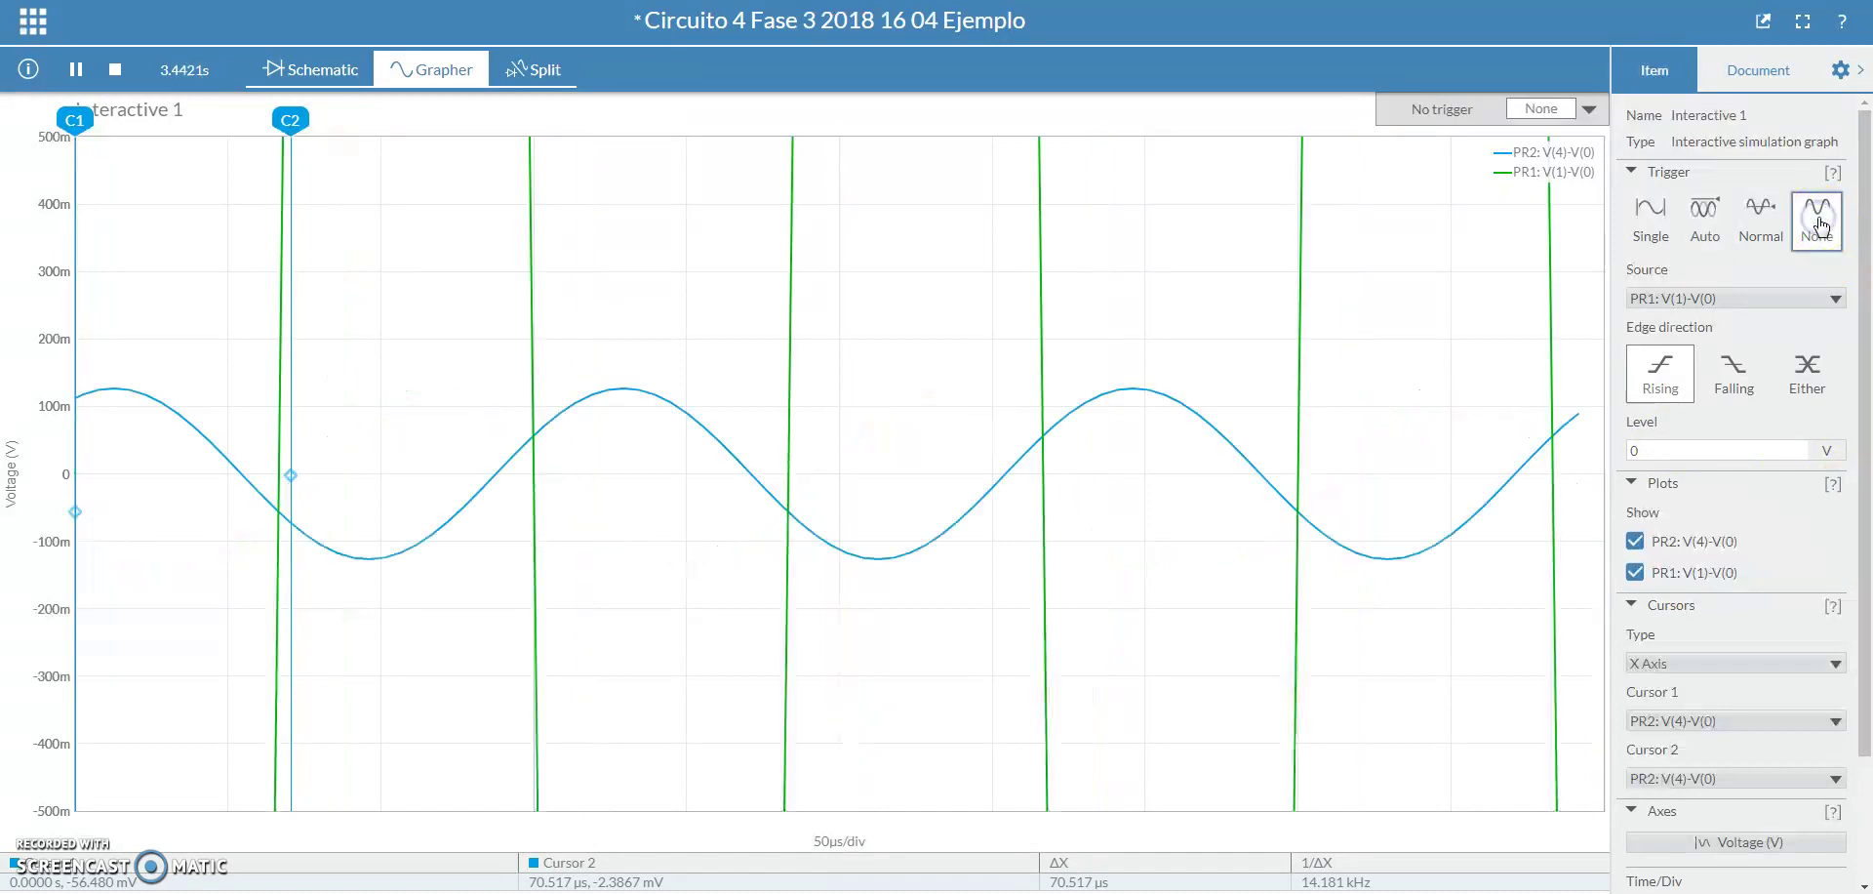
left_click(1706, 210)
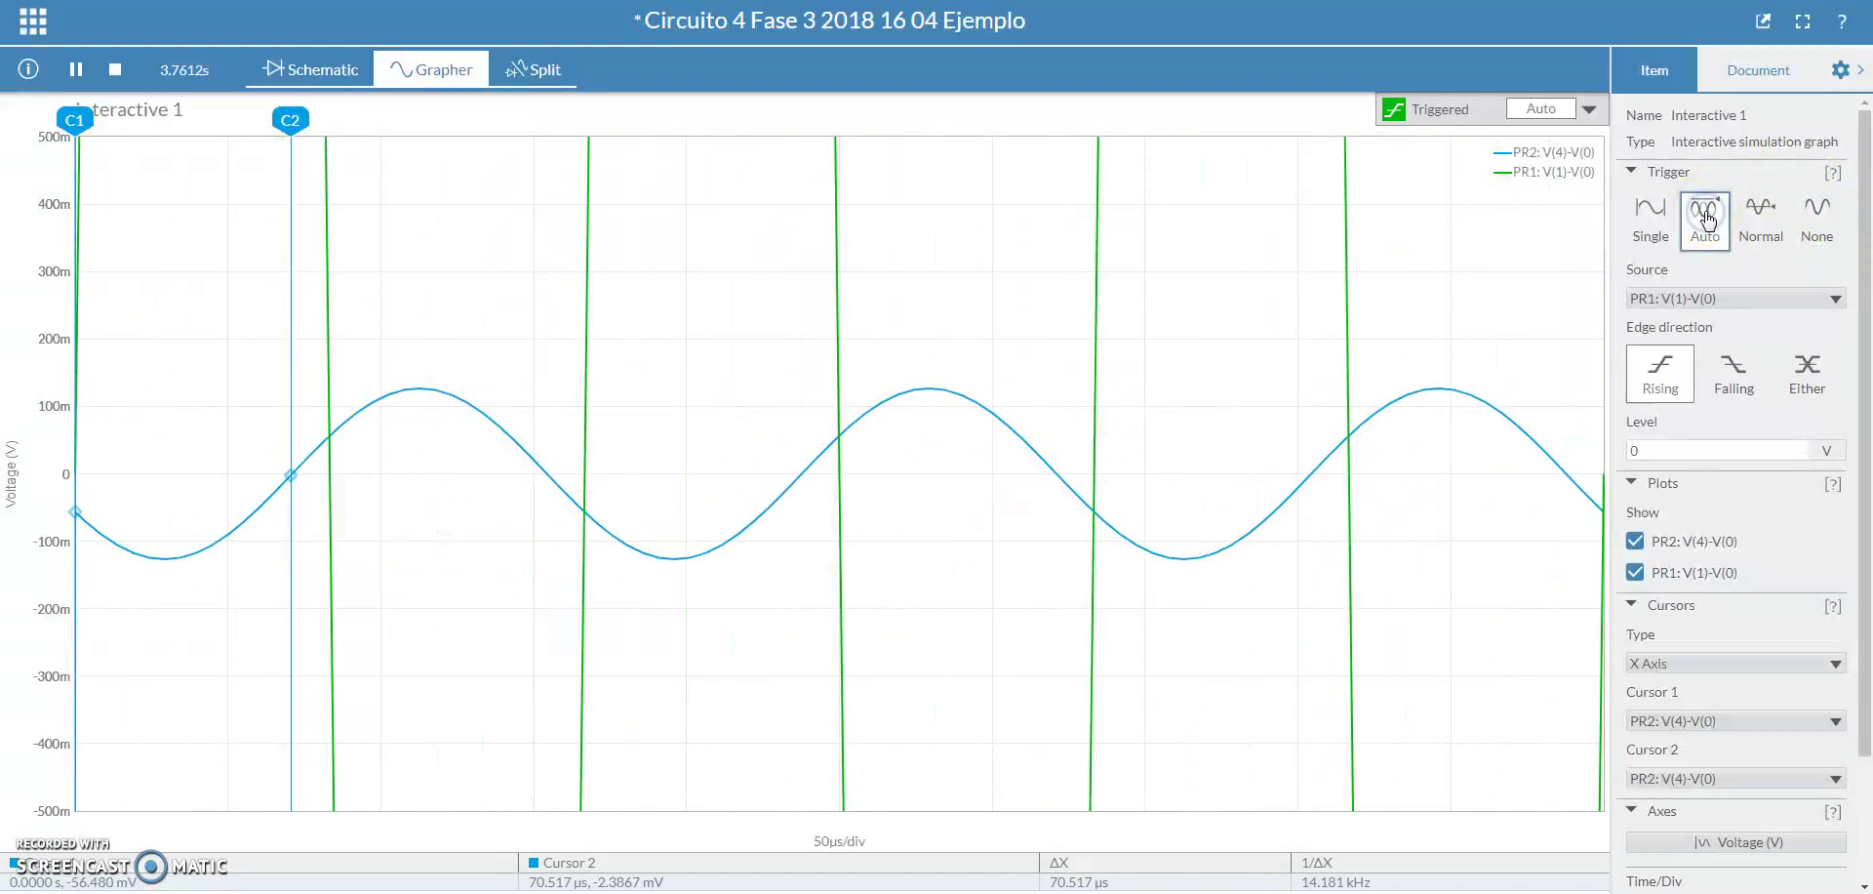
left_click(1736, 375)
left_click(1810, 381)
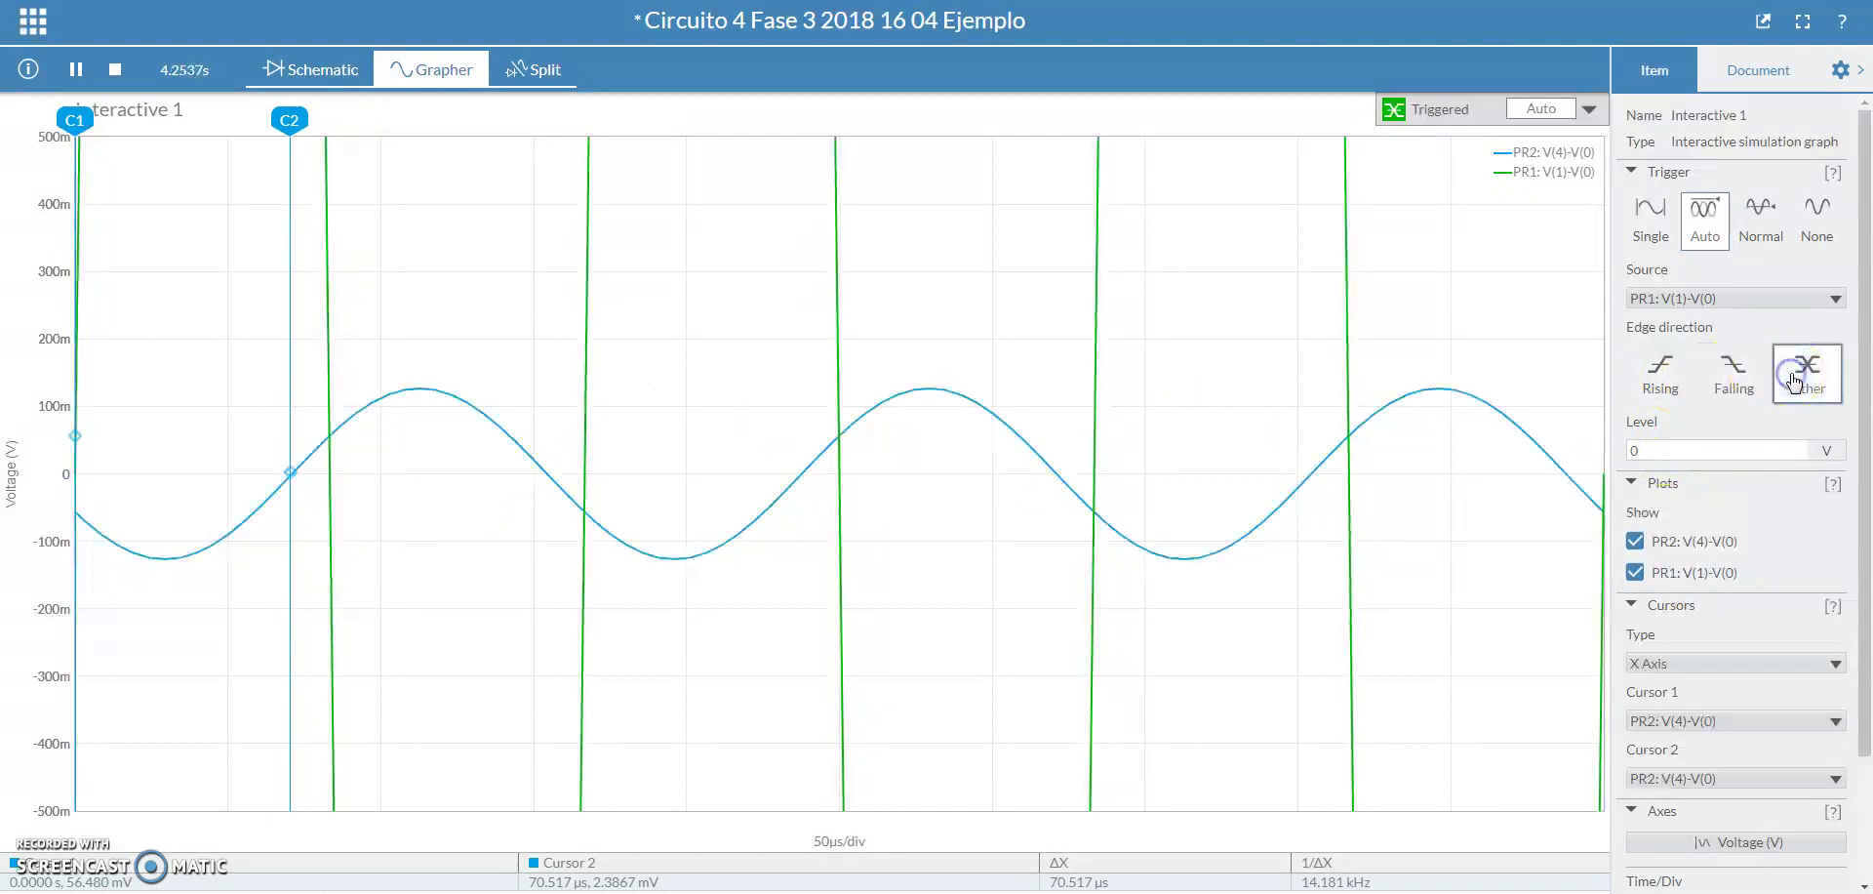
left_click(1661, 376)
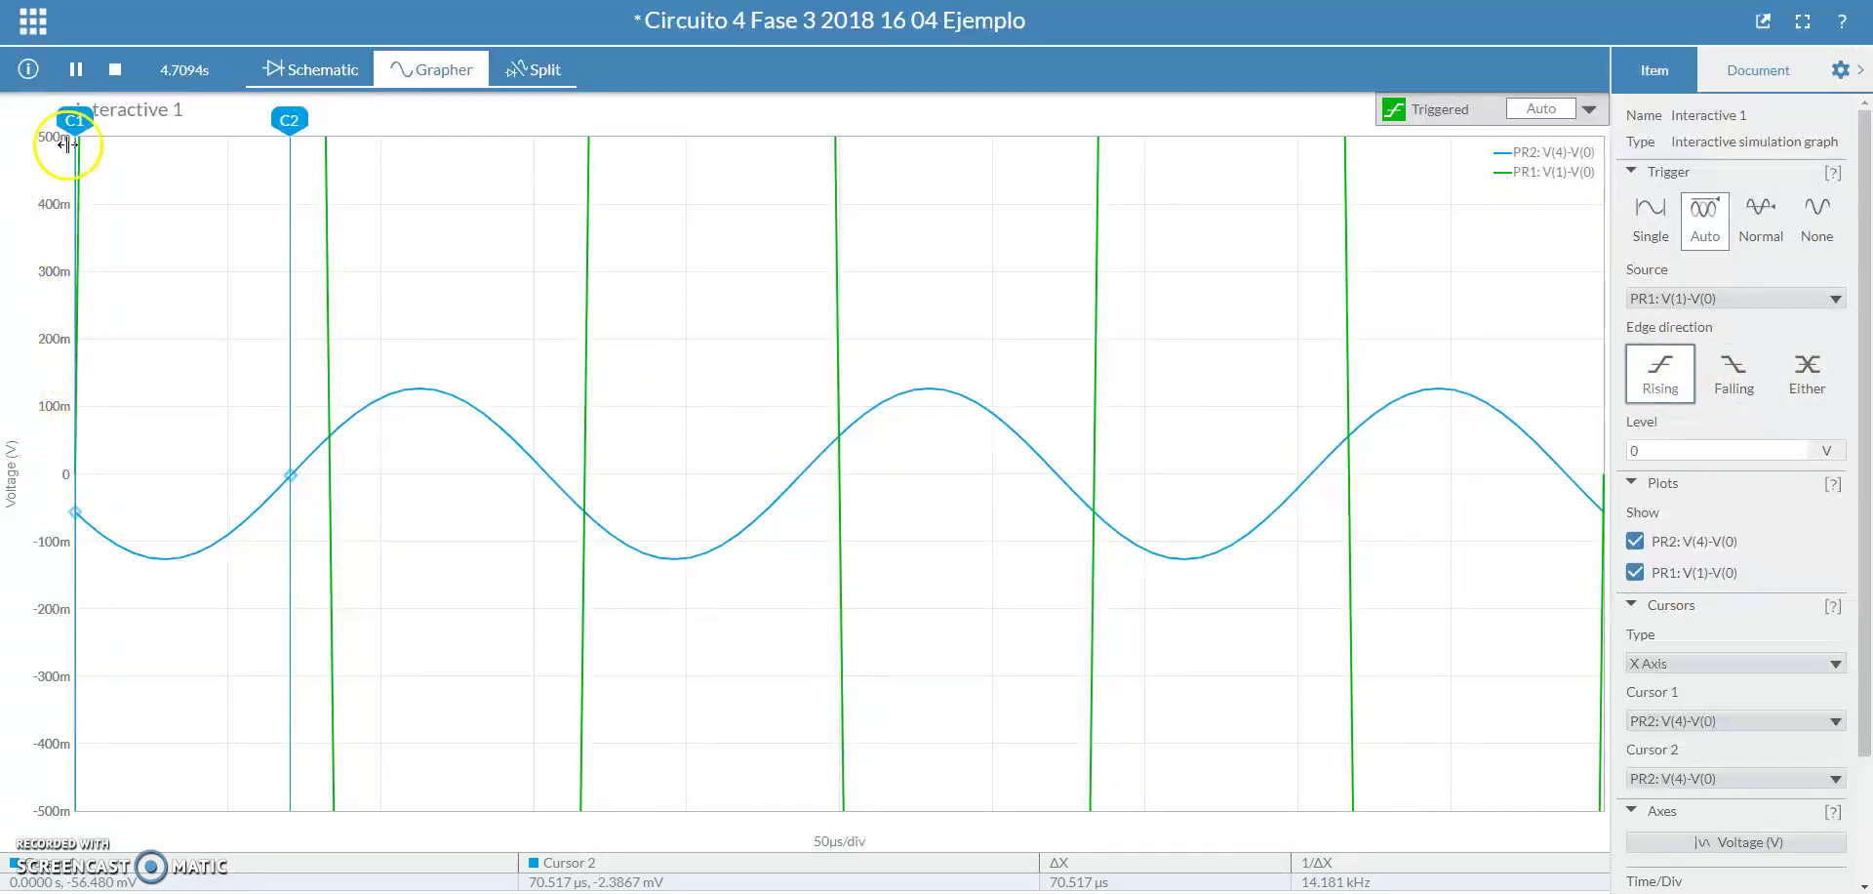
Set the Grapher's voltage axis to a minimum of -10 V and a maximum of +10 V
scroll(1866, 527, "down", 3)
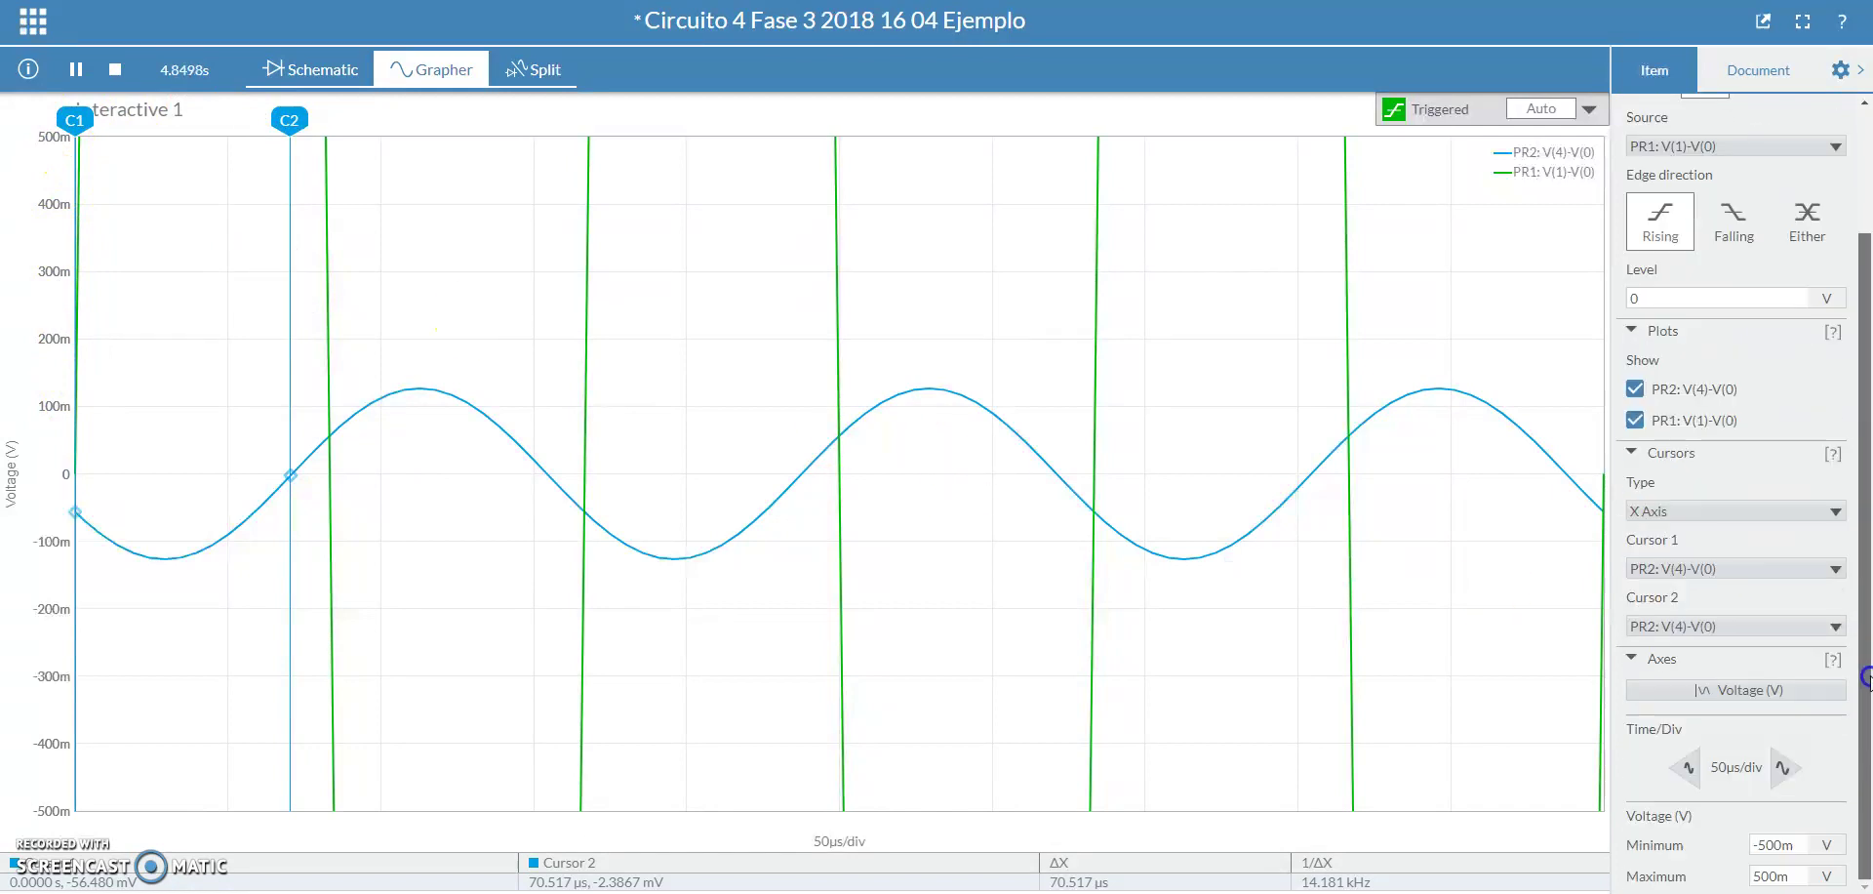
left_click_drag(1785, 845, 1732, 829)
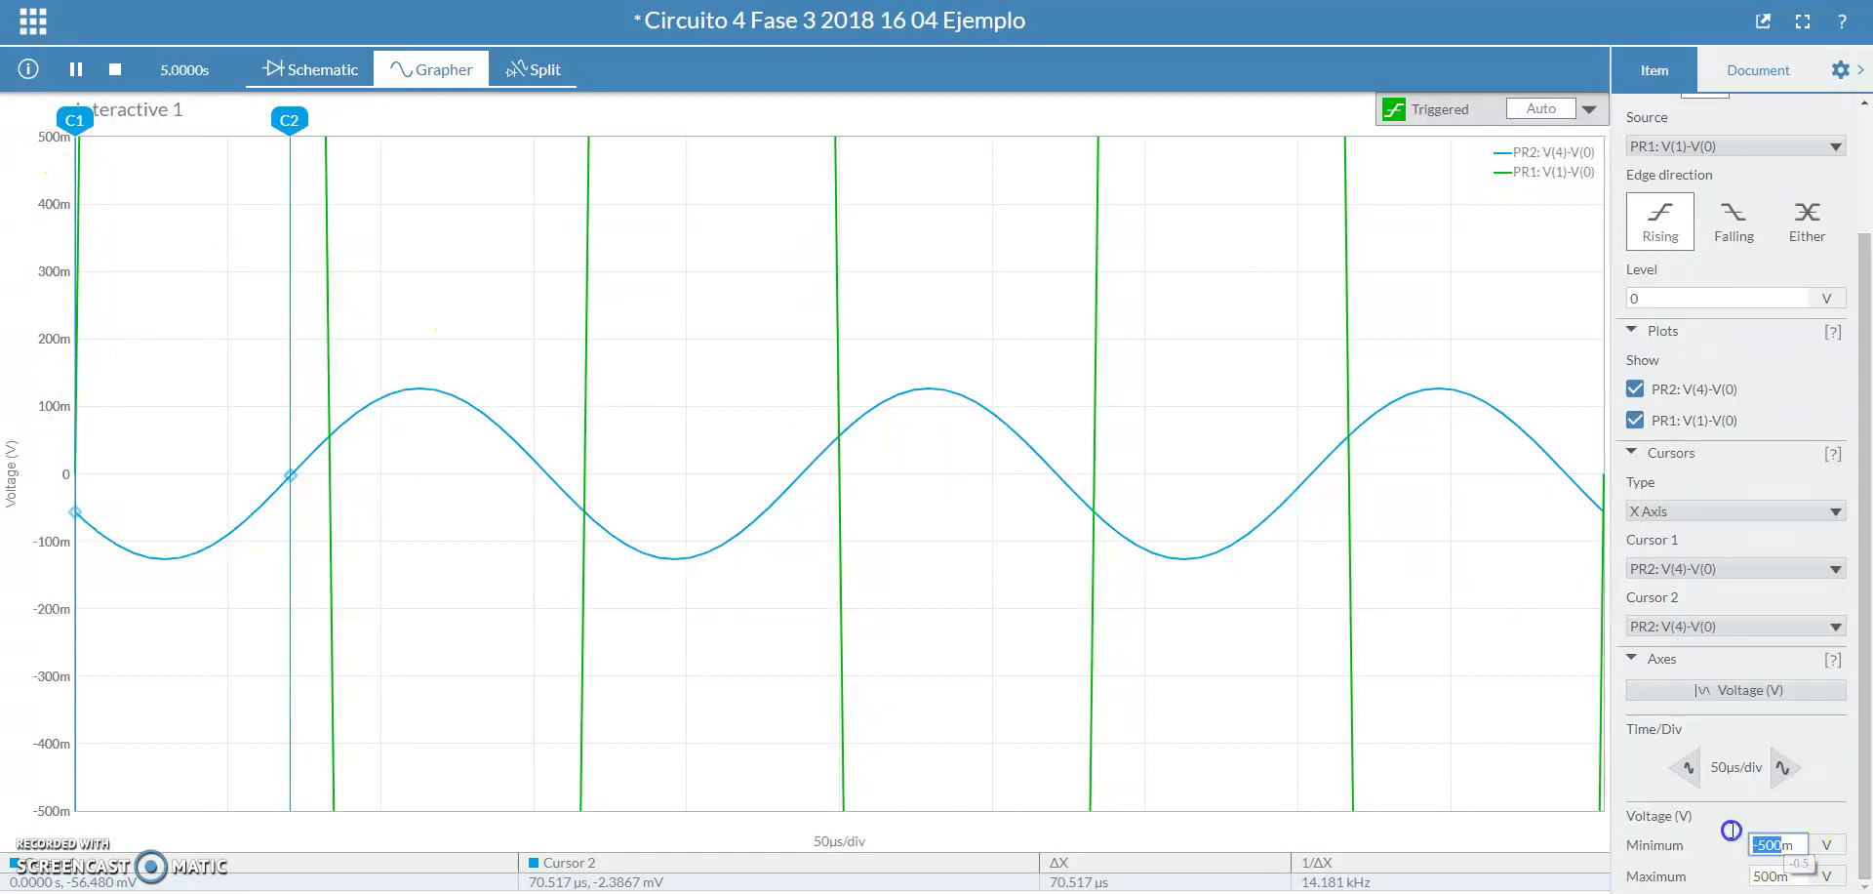
type("-")
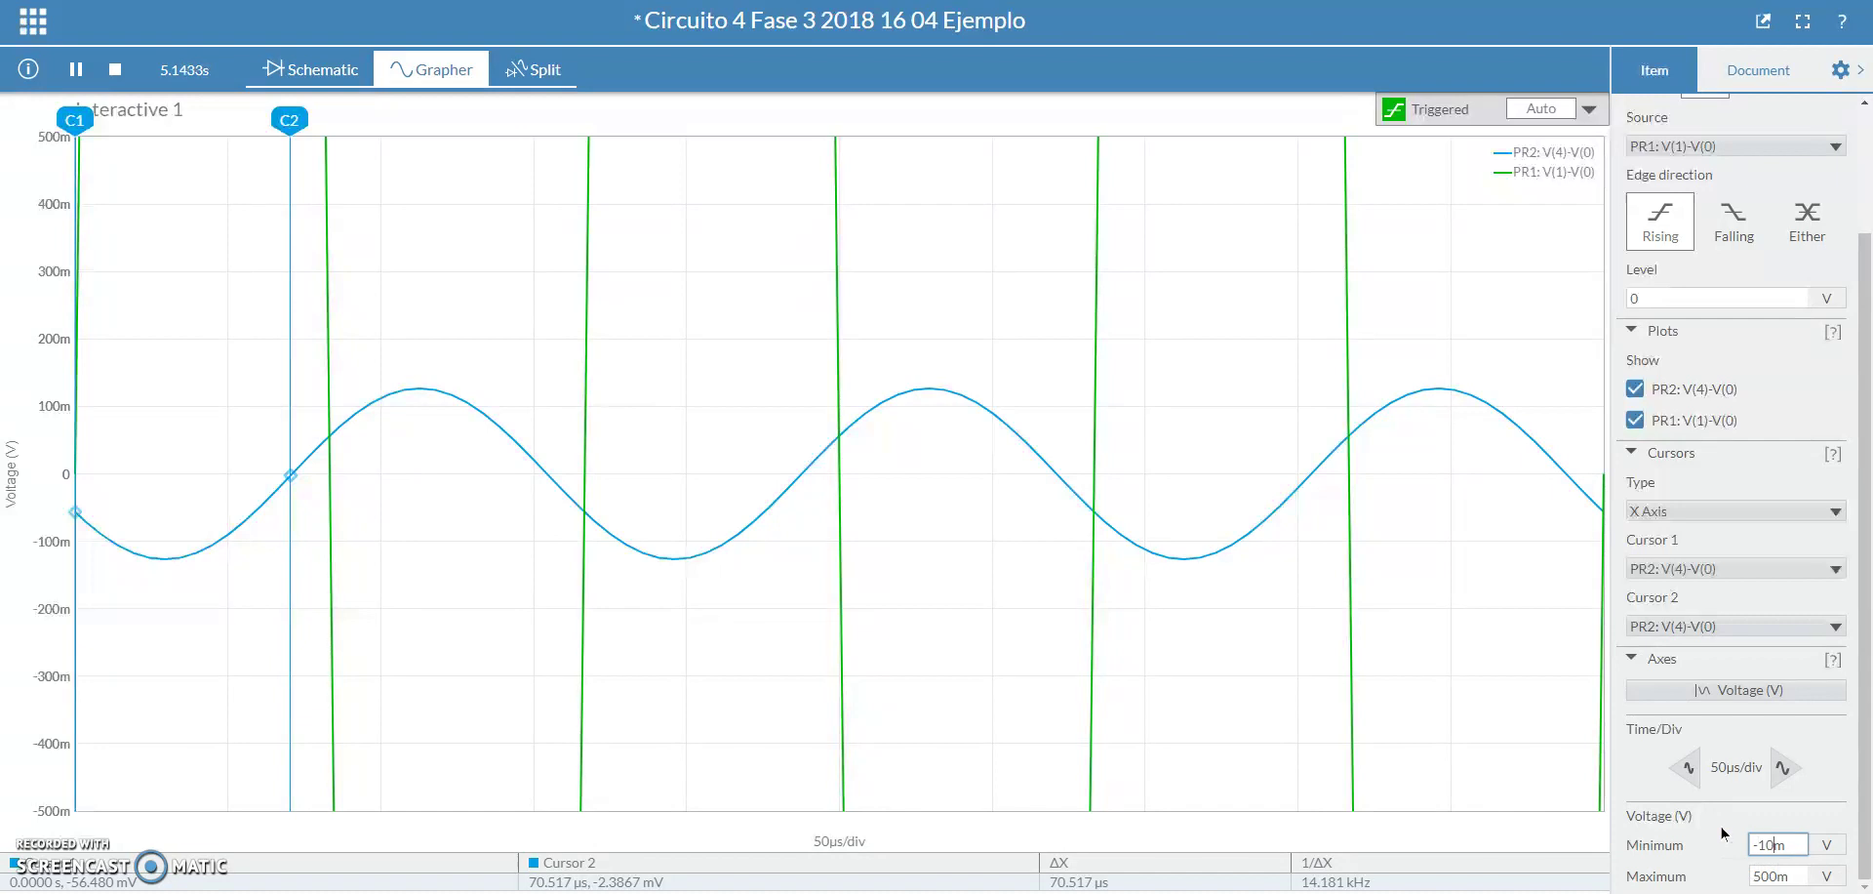
double_click(1774, 876)
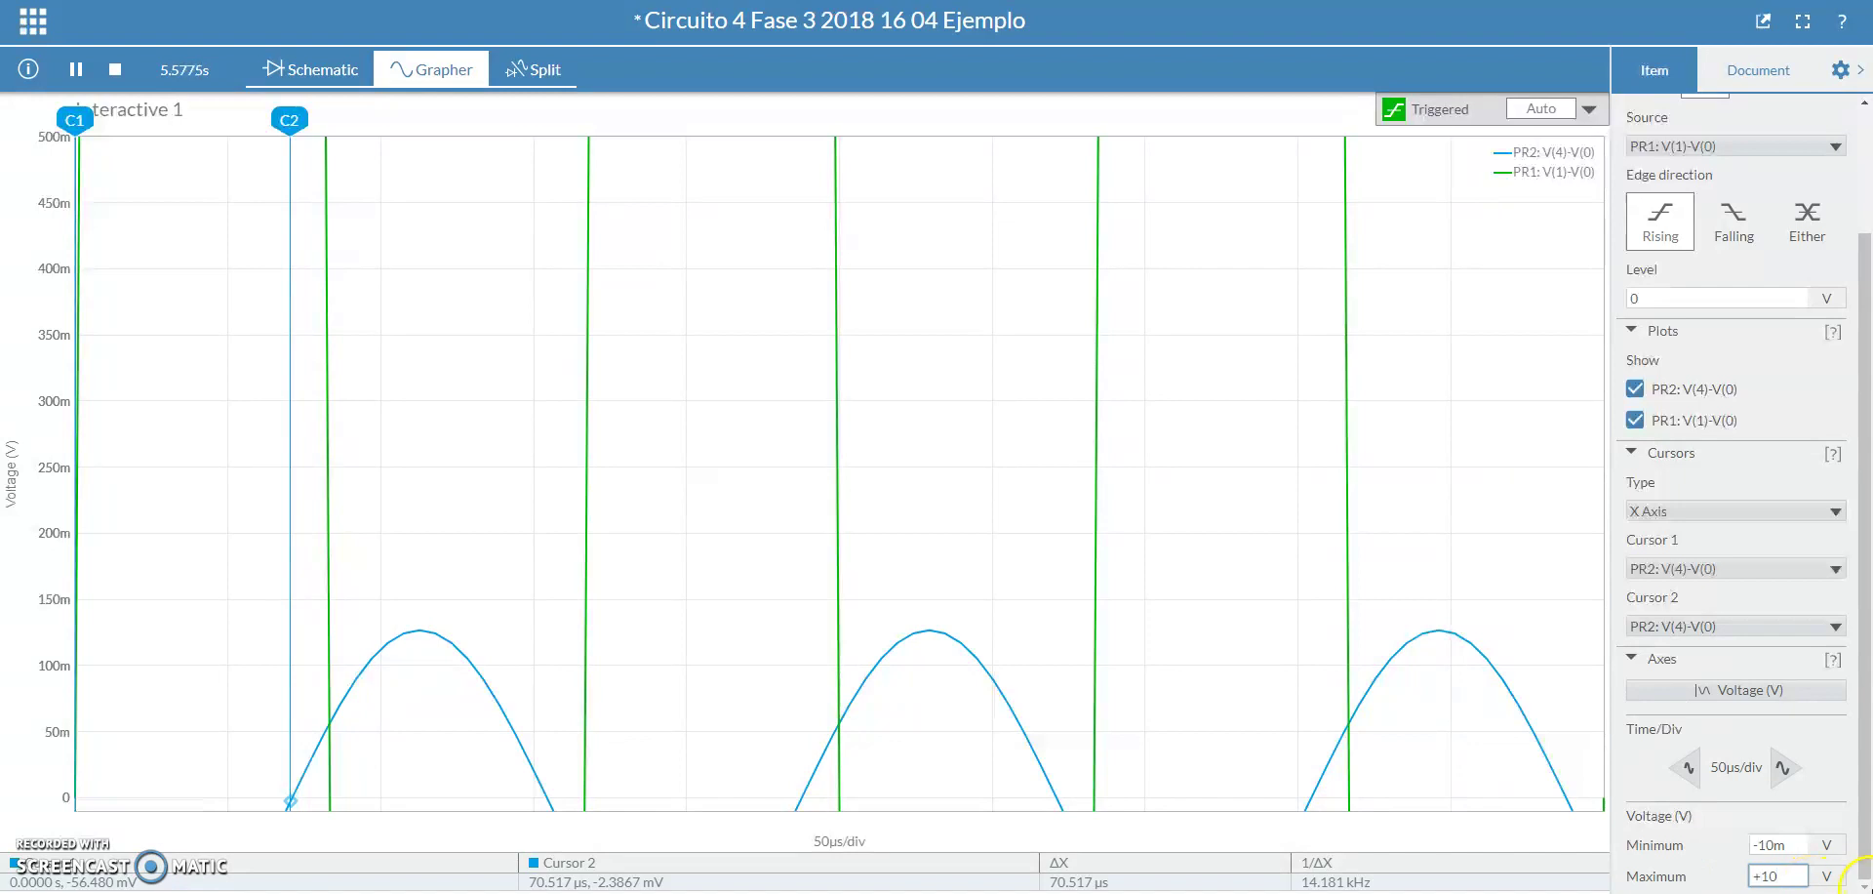
key("Return")
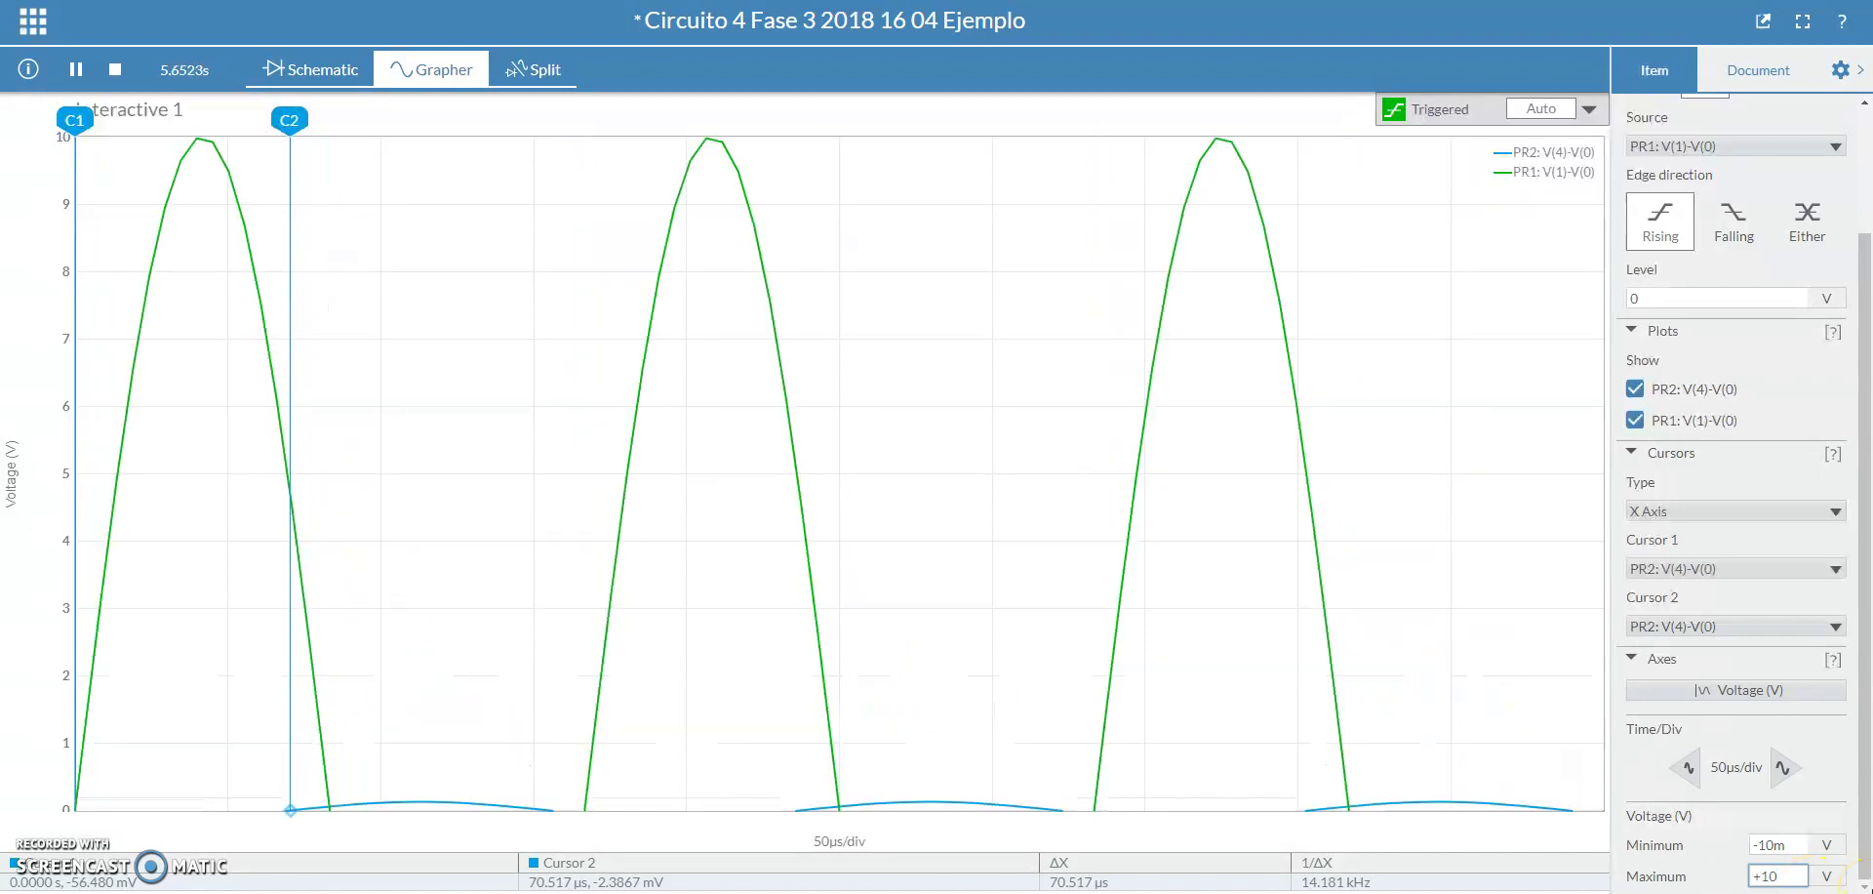
left_click(1847, 873)
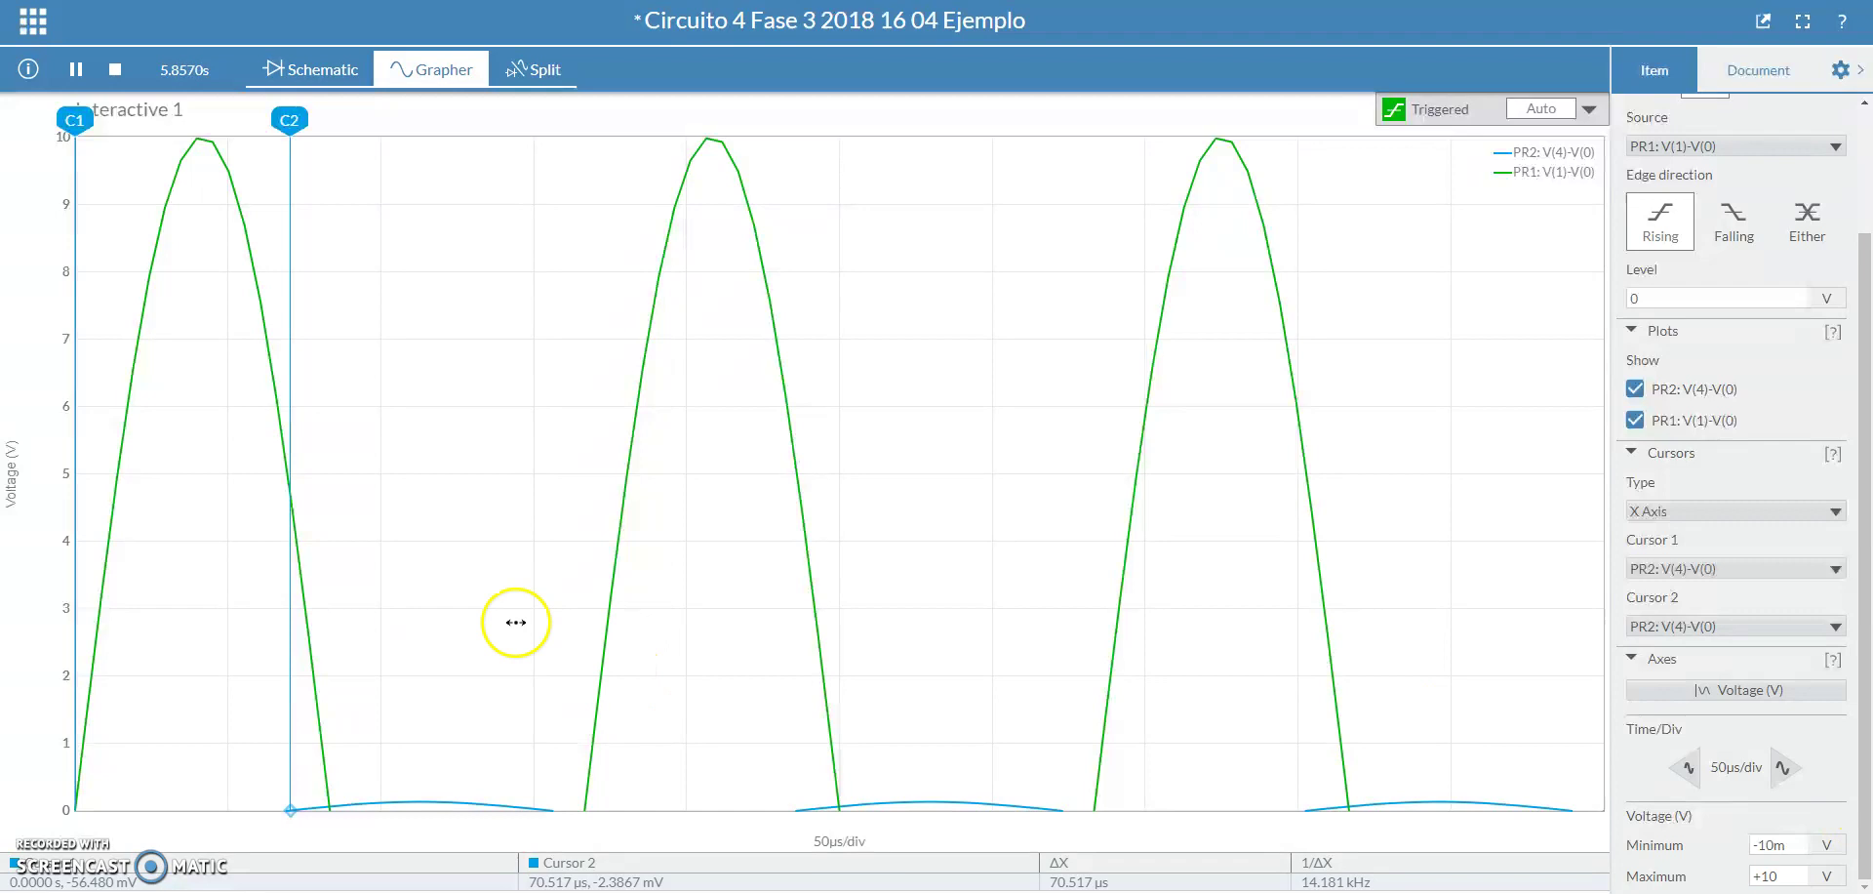
left_click(1761, 845)
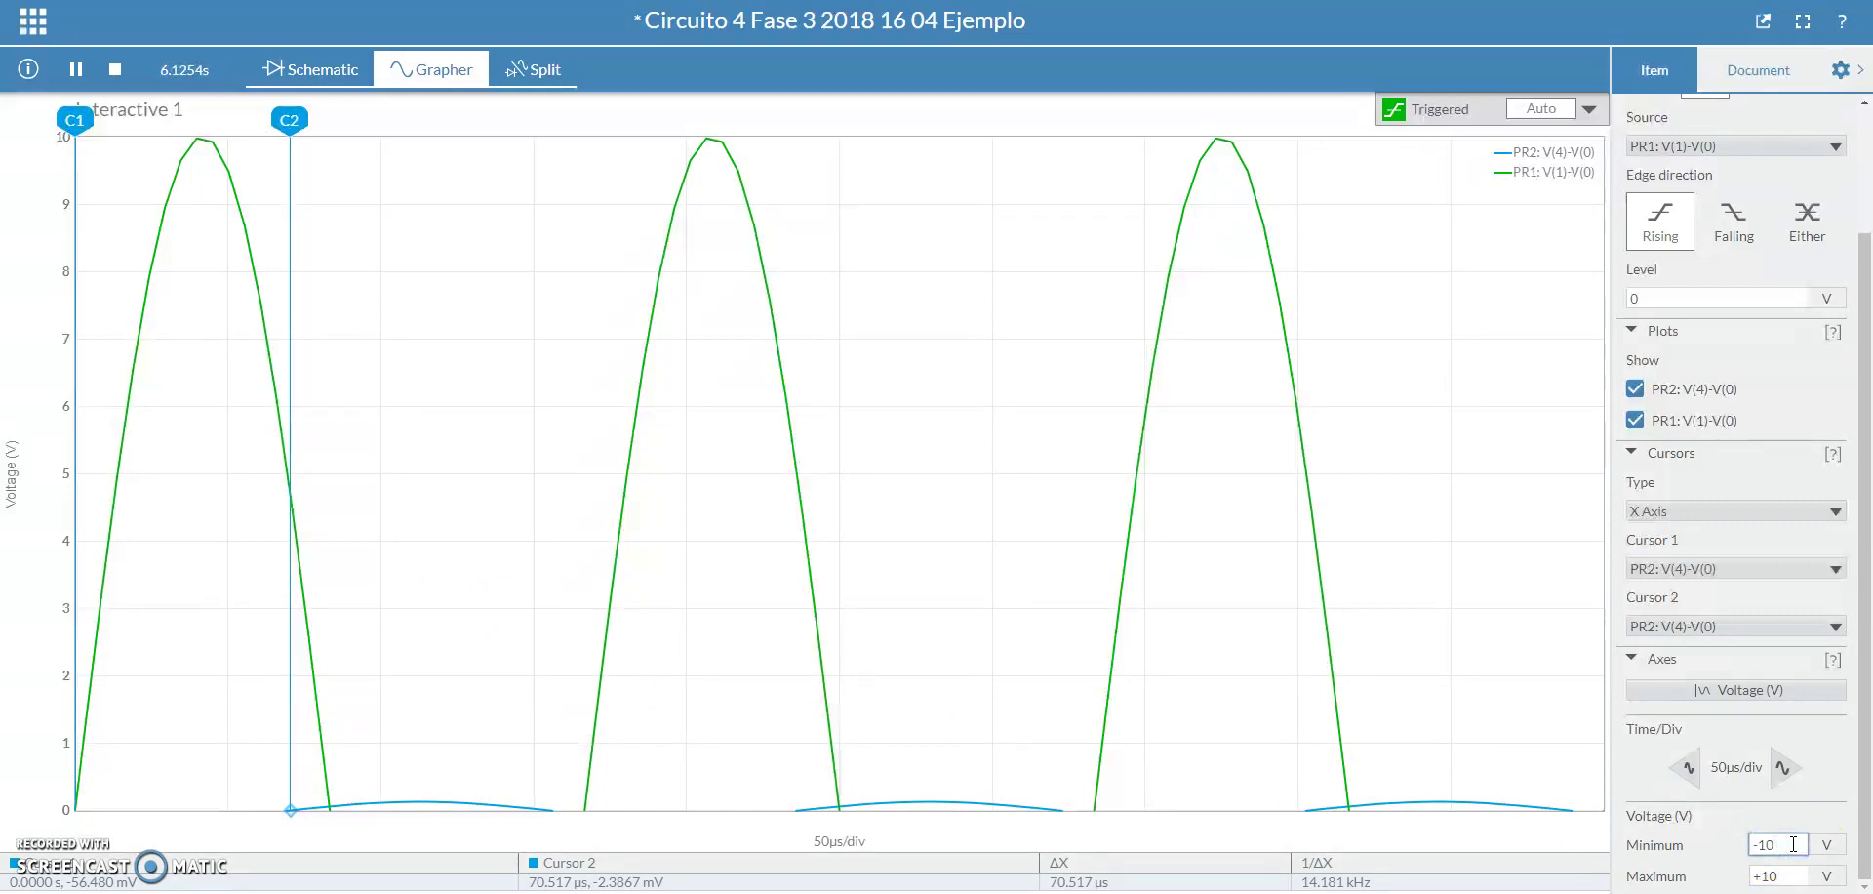
key("Return")
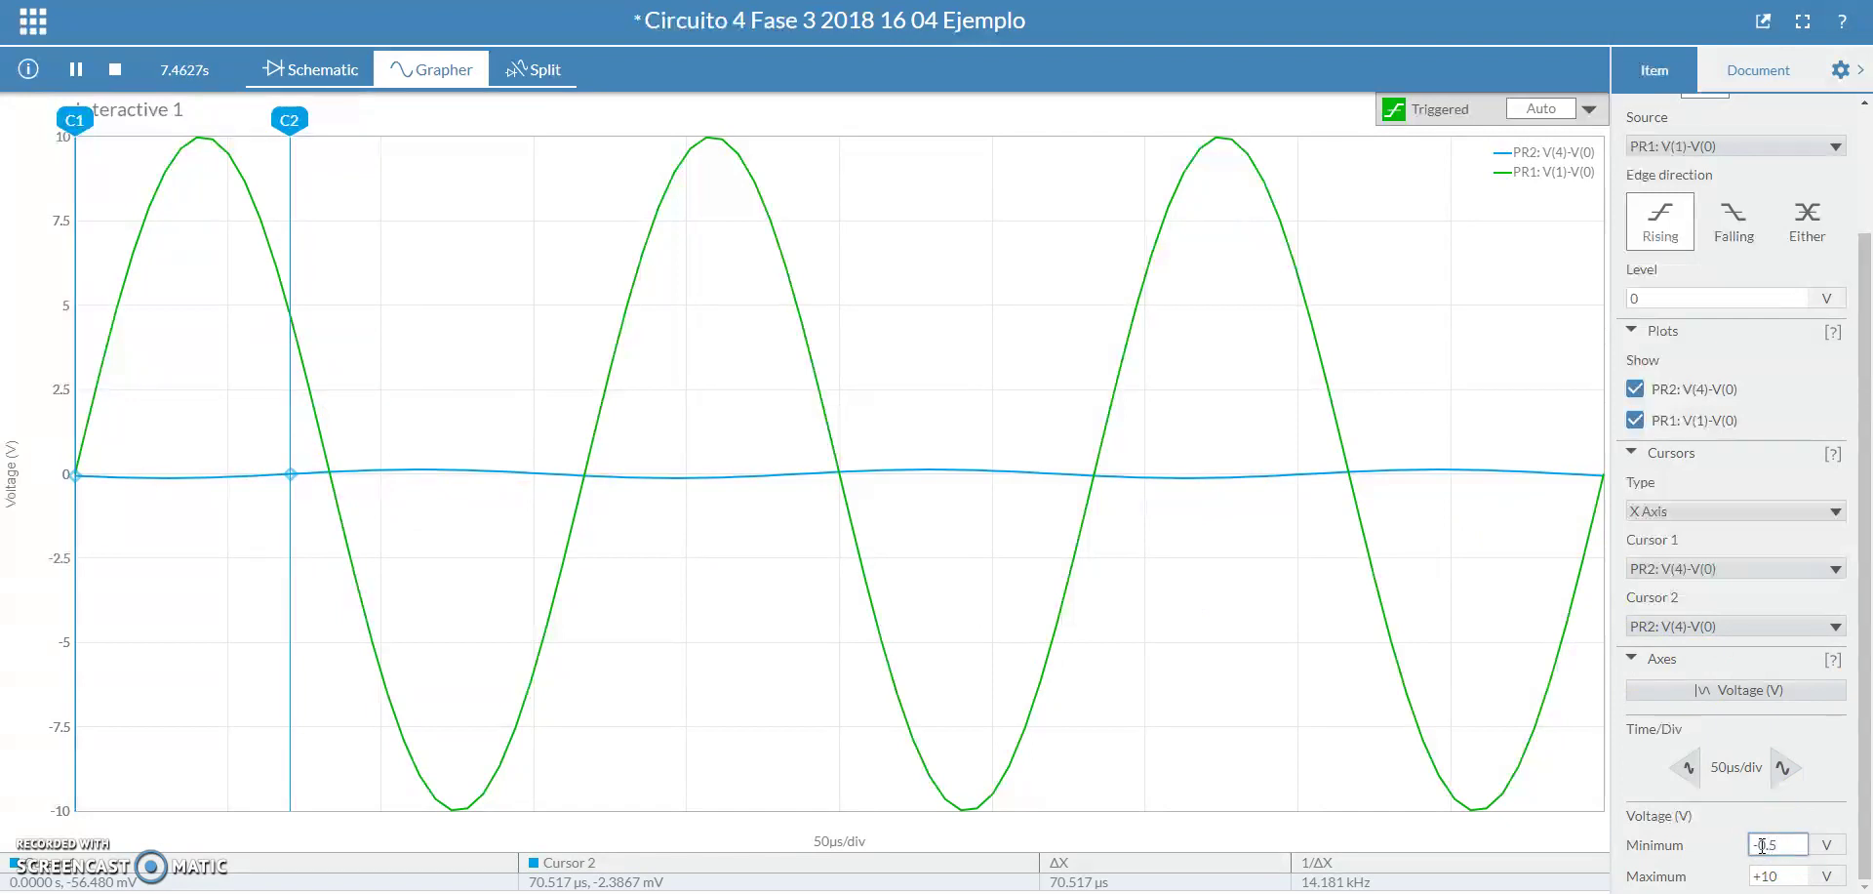
Set the Grapher's voltage axis to a minimum of -0.5 V and a maximum of +0.5 V
left_click(1795, 873)
double_click(1792, 875)
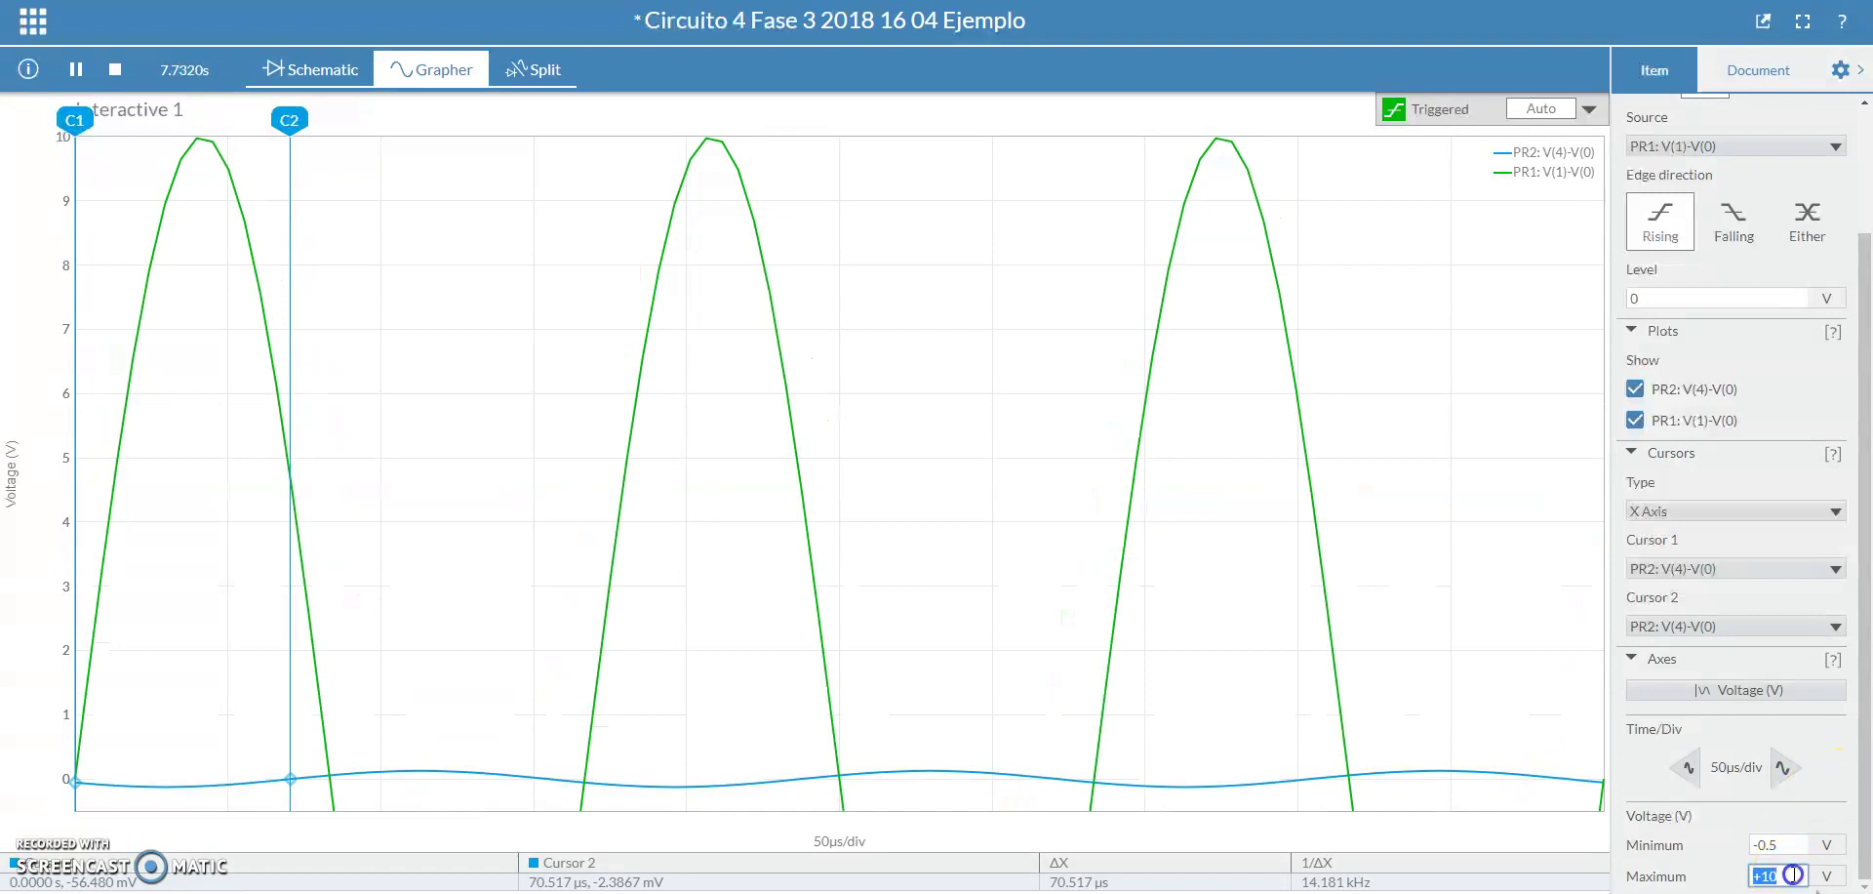
type("+0.5")
left_click(1810, 864)
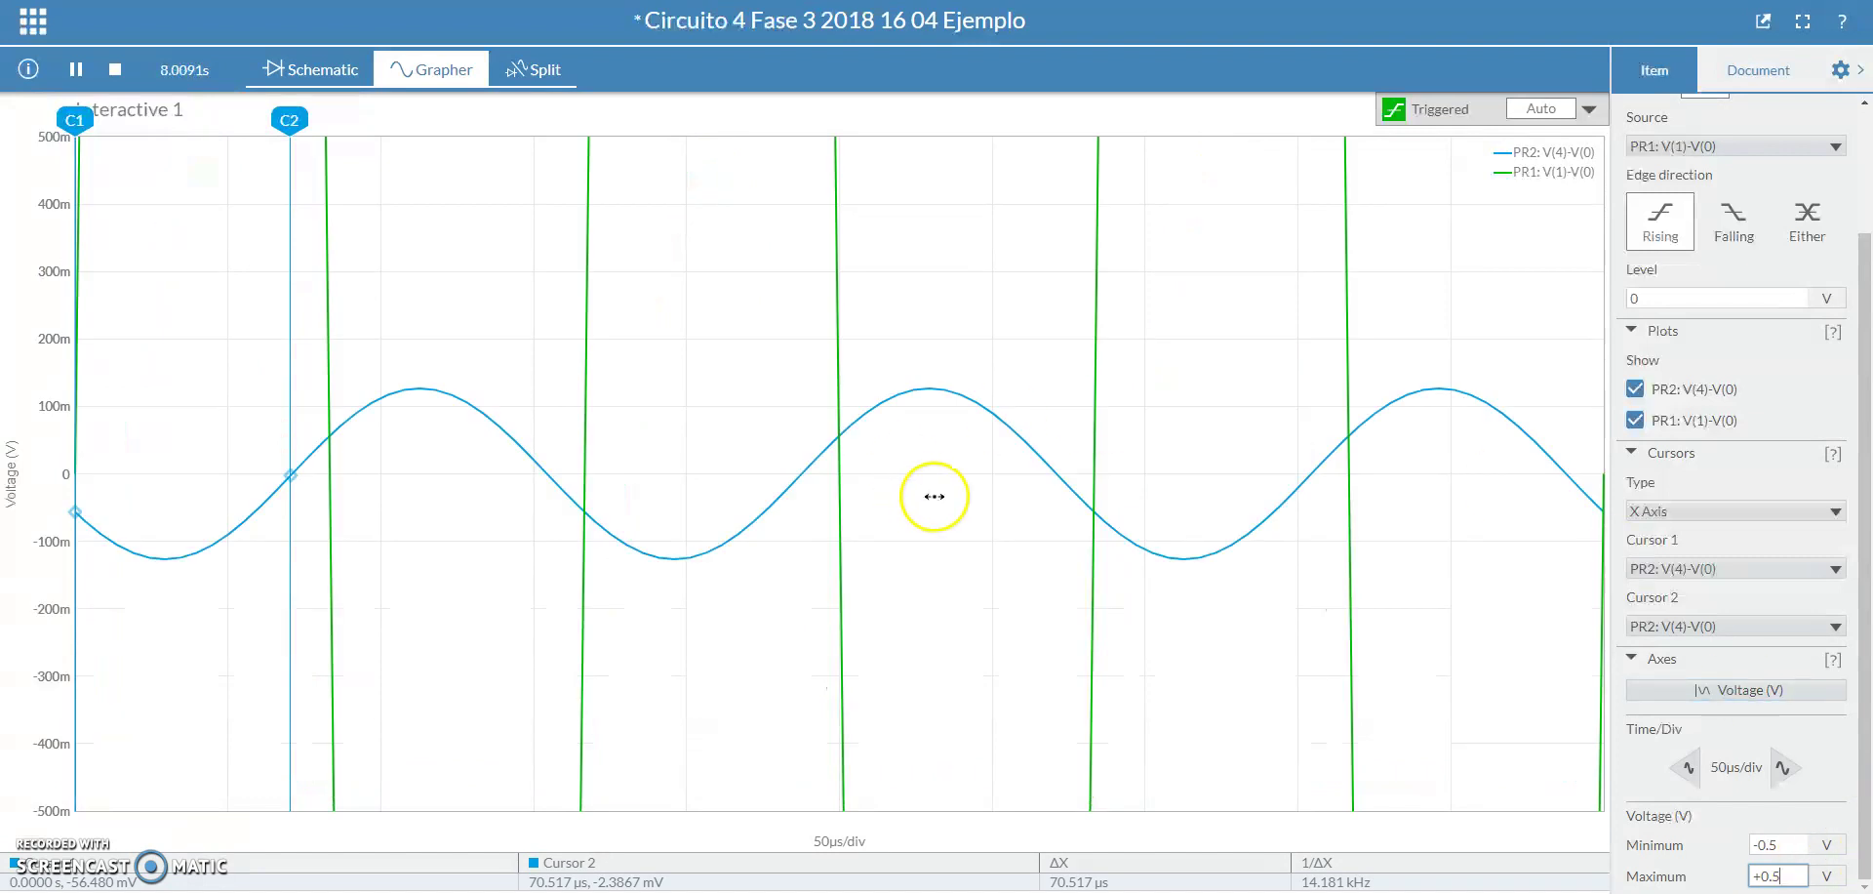
Try the 10 µs/div time scale in the Grapher and return to 50 µs/div
left_click(1685, 770)
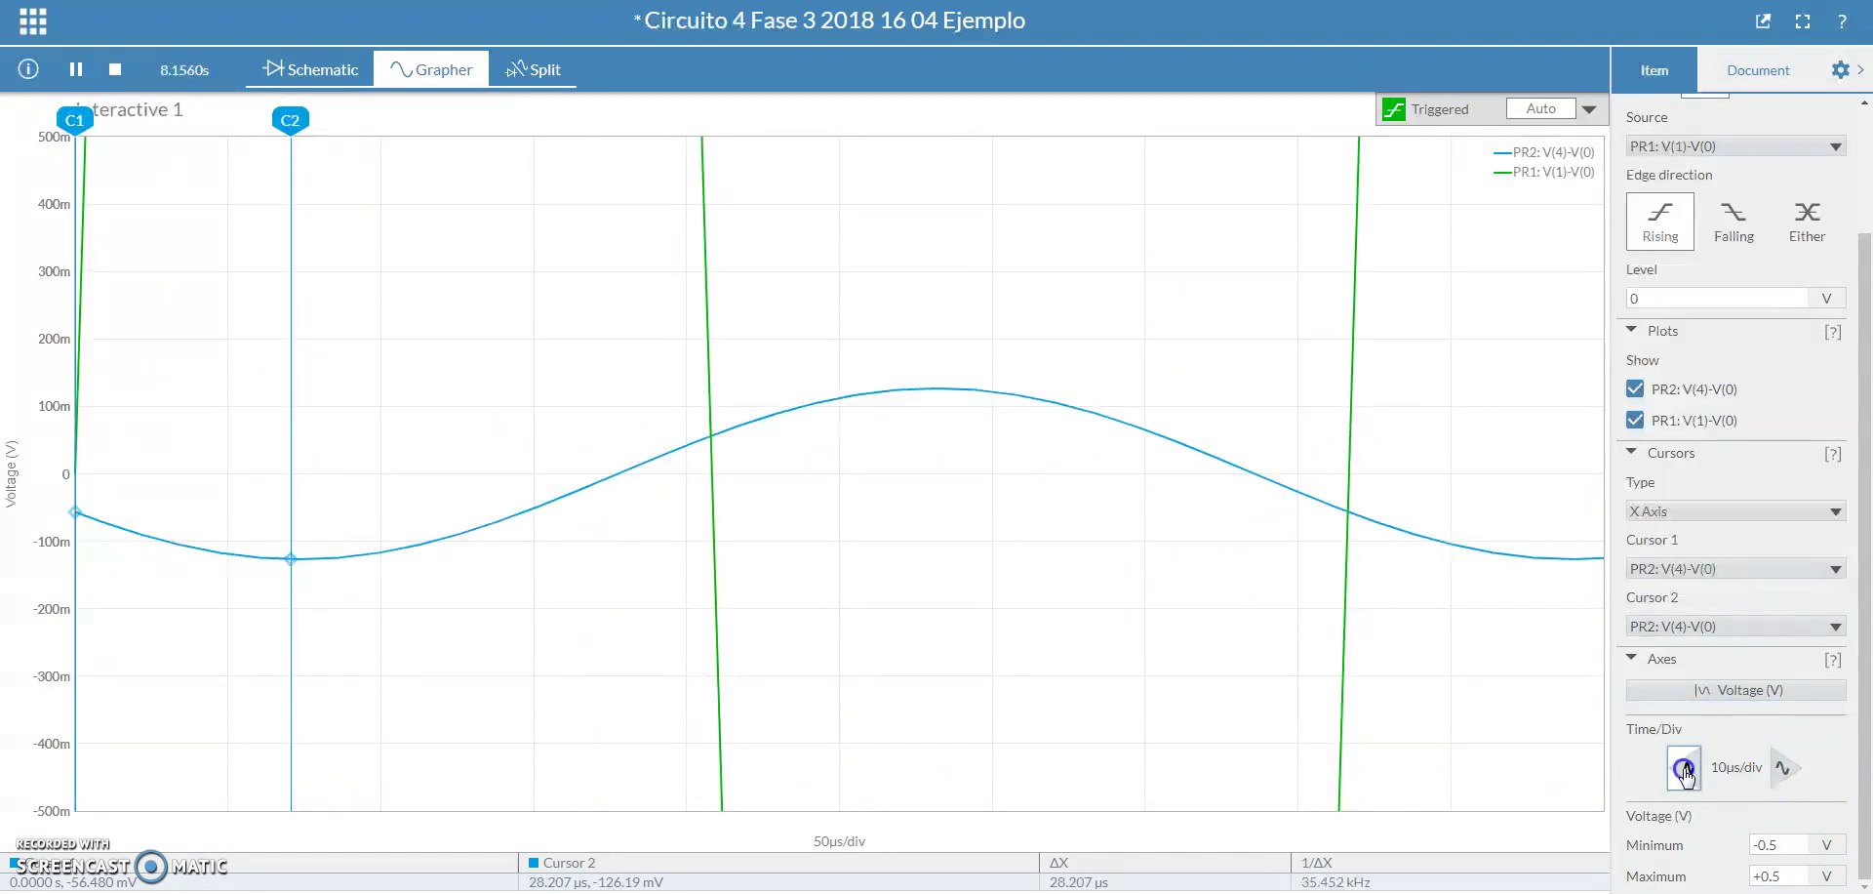
left_click(1781, 770)
left_click(1782, 770)
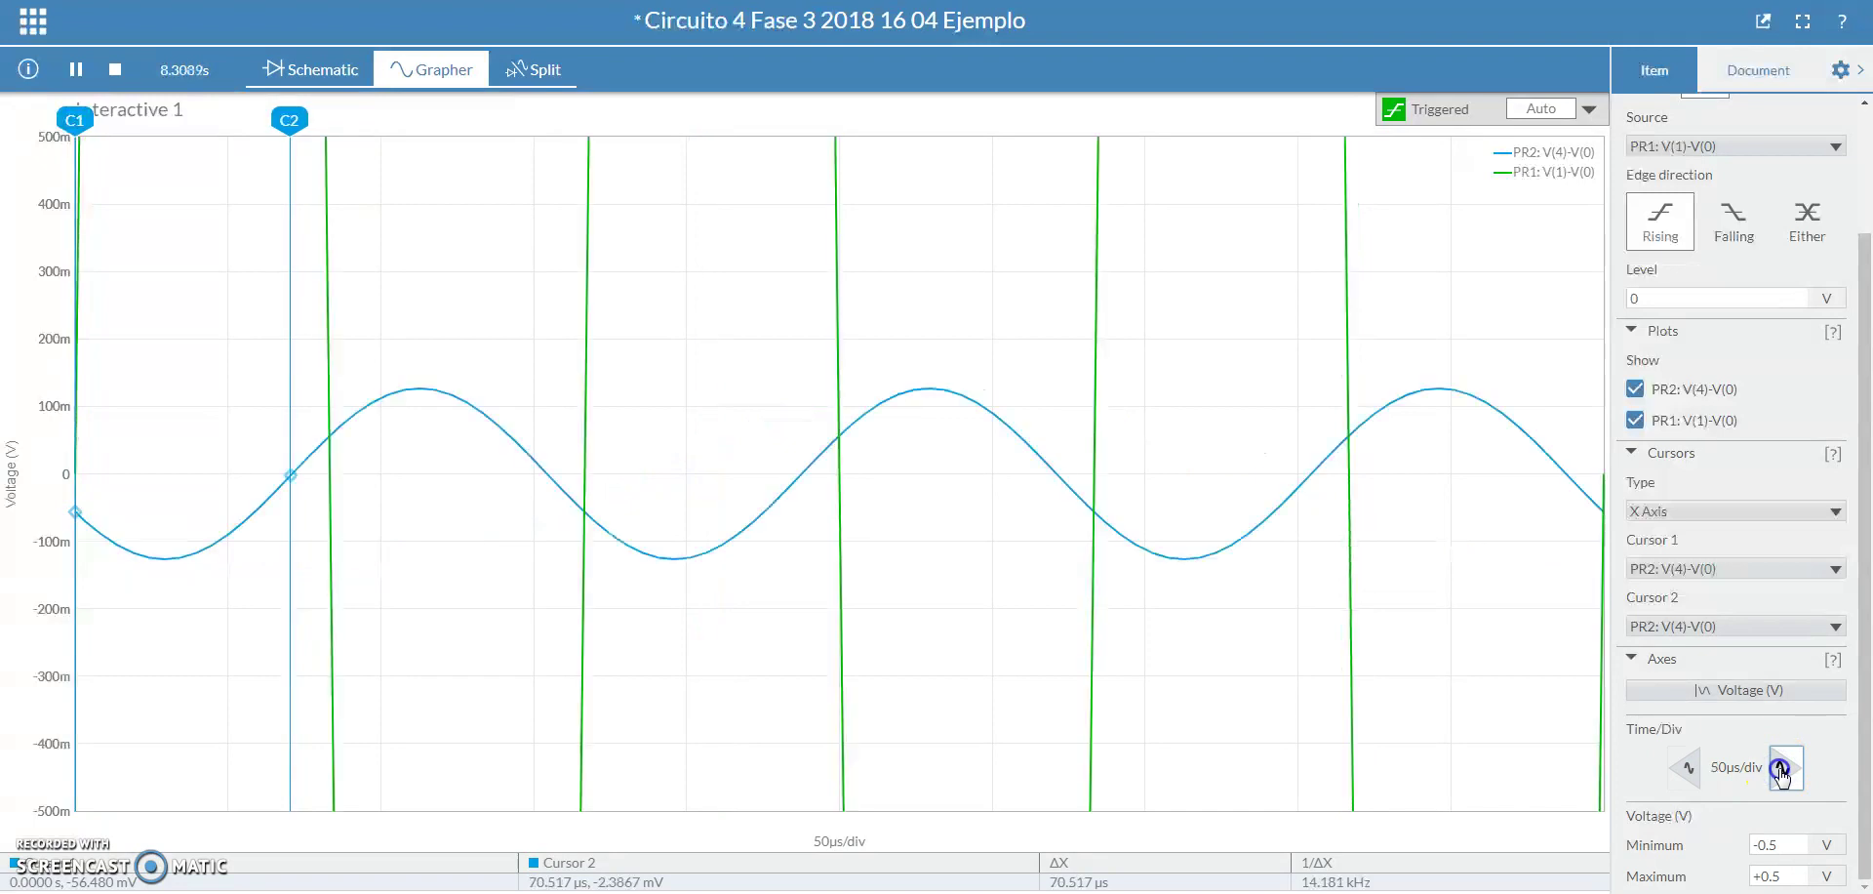
left_click(1691, 770)
Set the Grapher's cursor type to None and restore it to X Axis
left_click(1723, 509)
left_click(1735, 461)
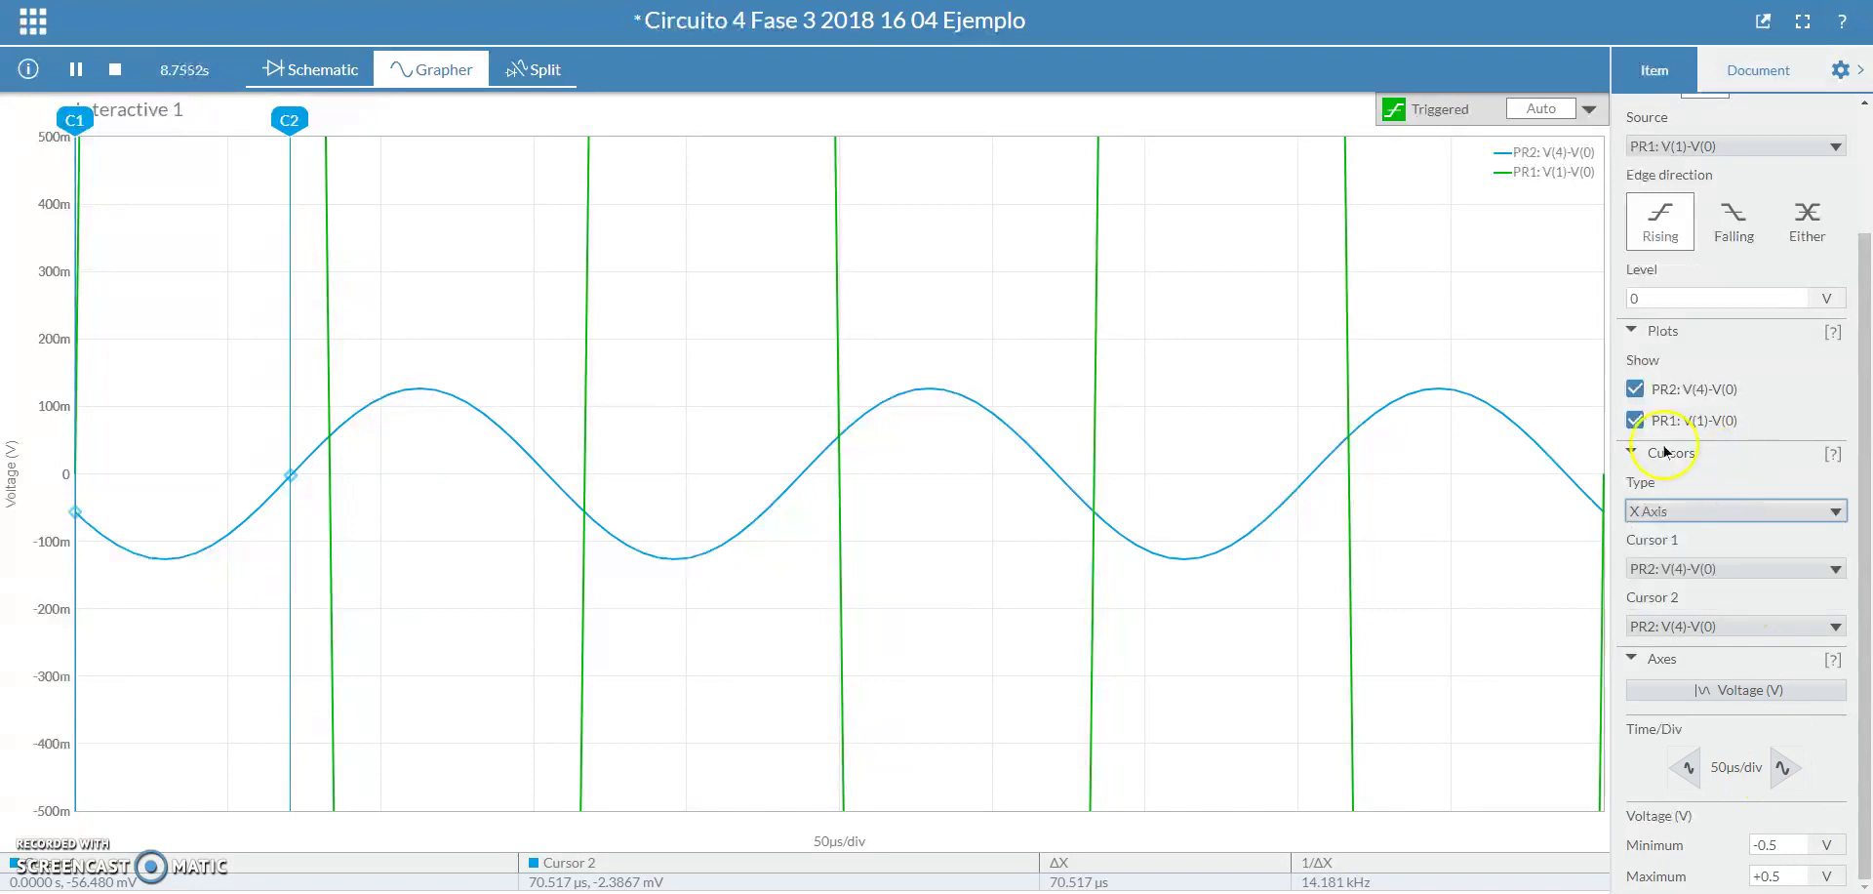
left_click(1692, 517)
left_click(1719, 535)
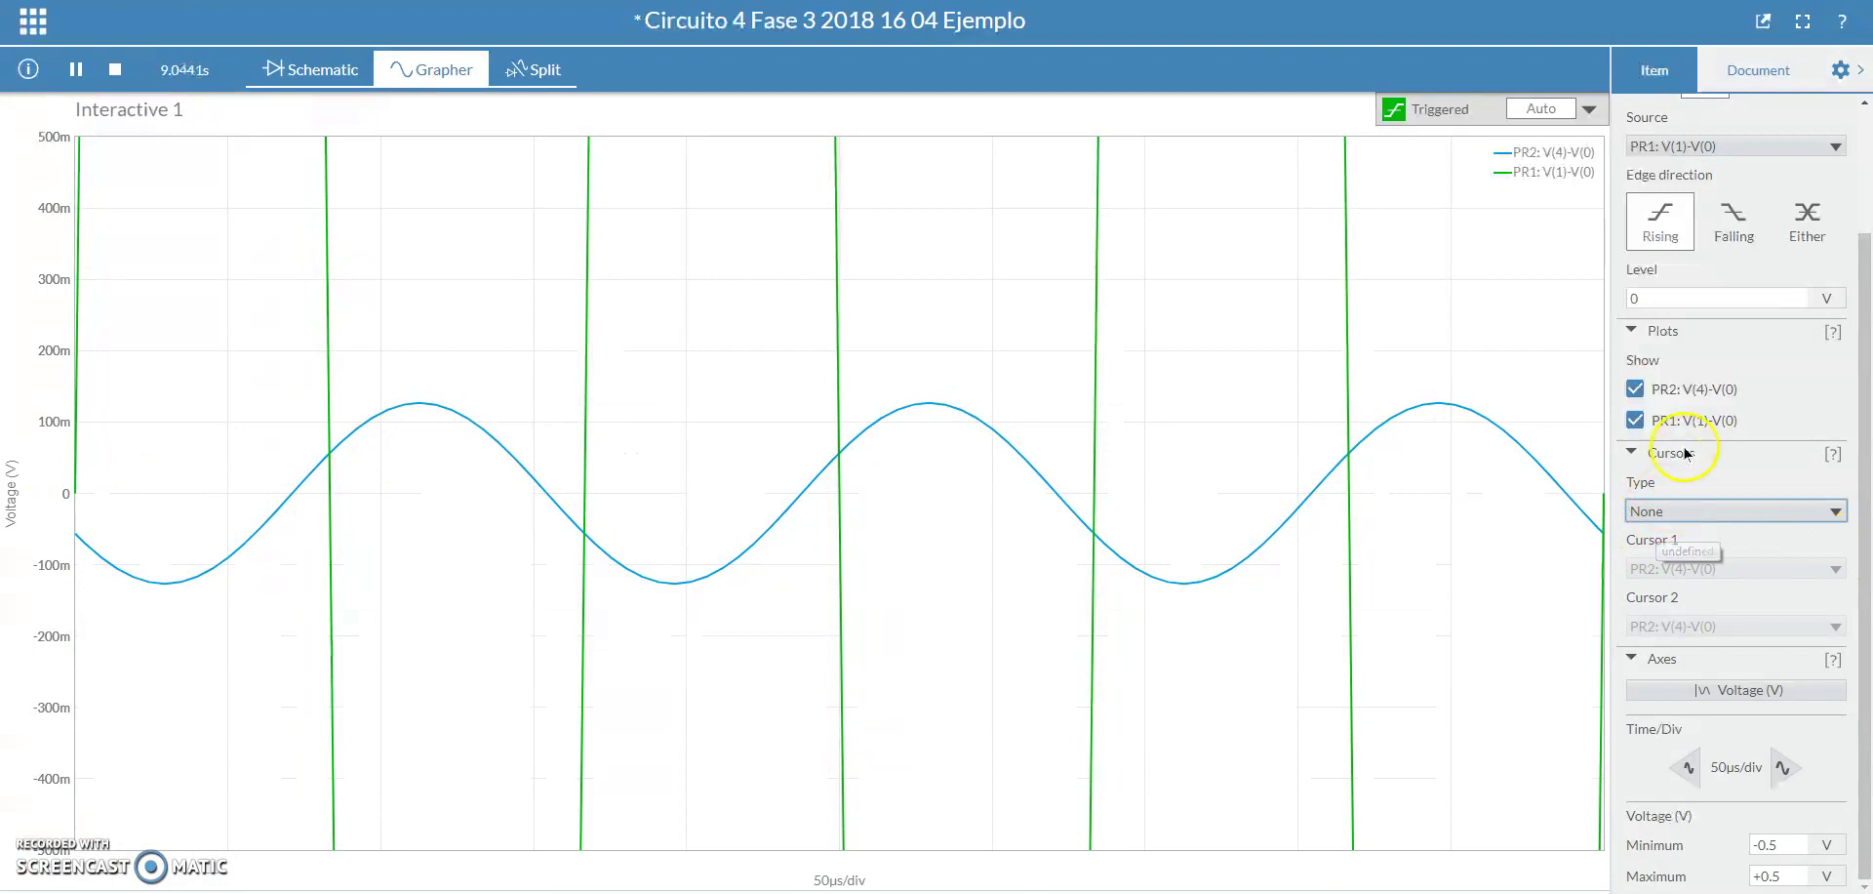
left_click(1679, 511)
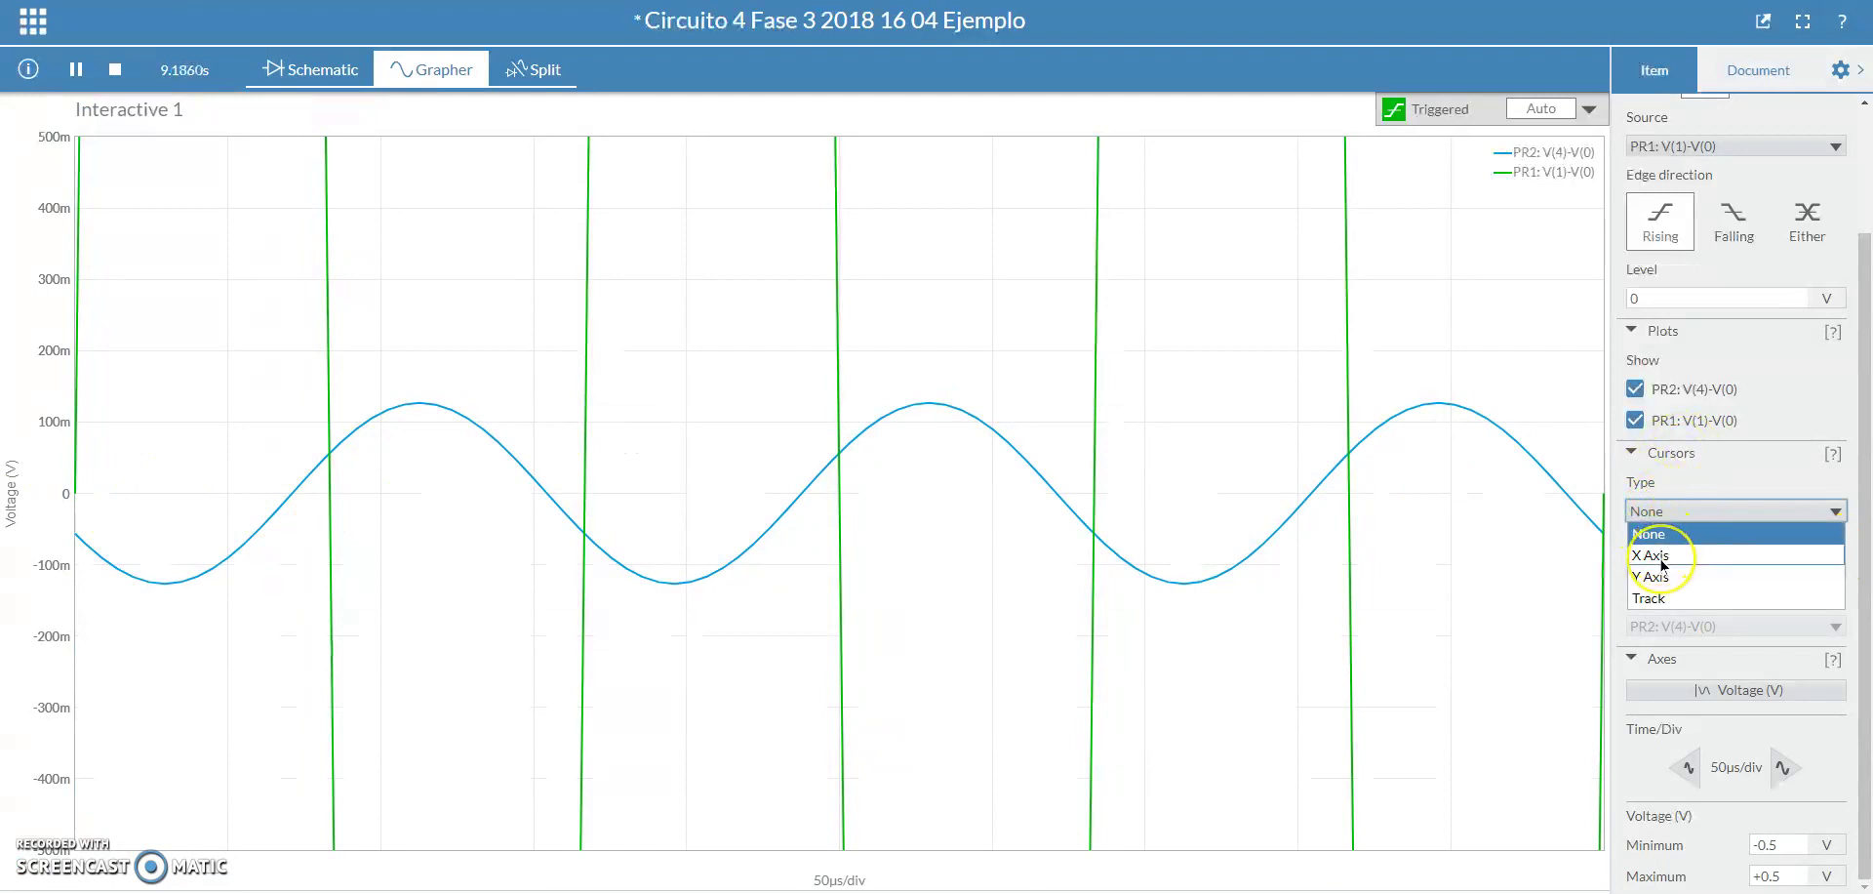
left_click(1664, 555)
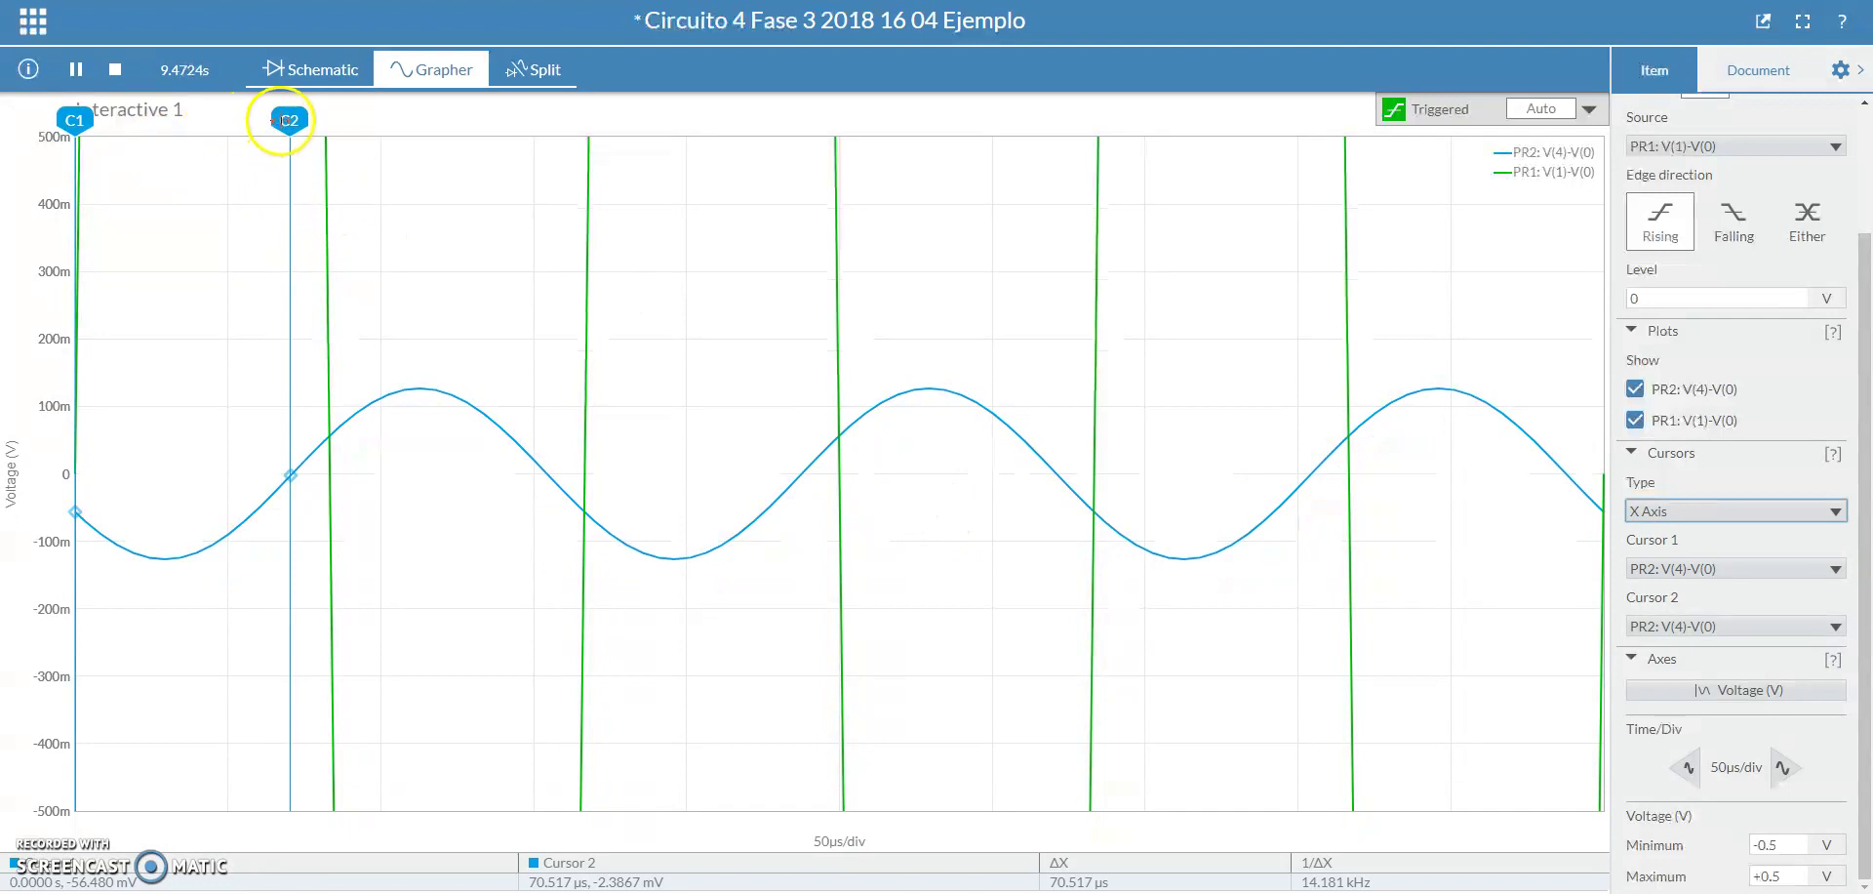
Place cursor C2 at the blue PR2 waveform's first rising zero crossing, about 71 µs, keeping cursor C1 at 0 s
left_click_drag(286, 115, 976, 229)
left_click_drag(74, 118, 59, 482)
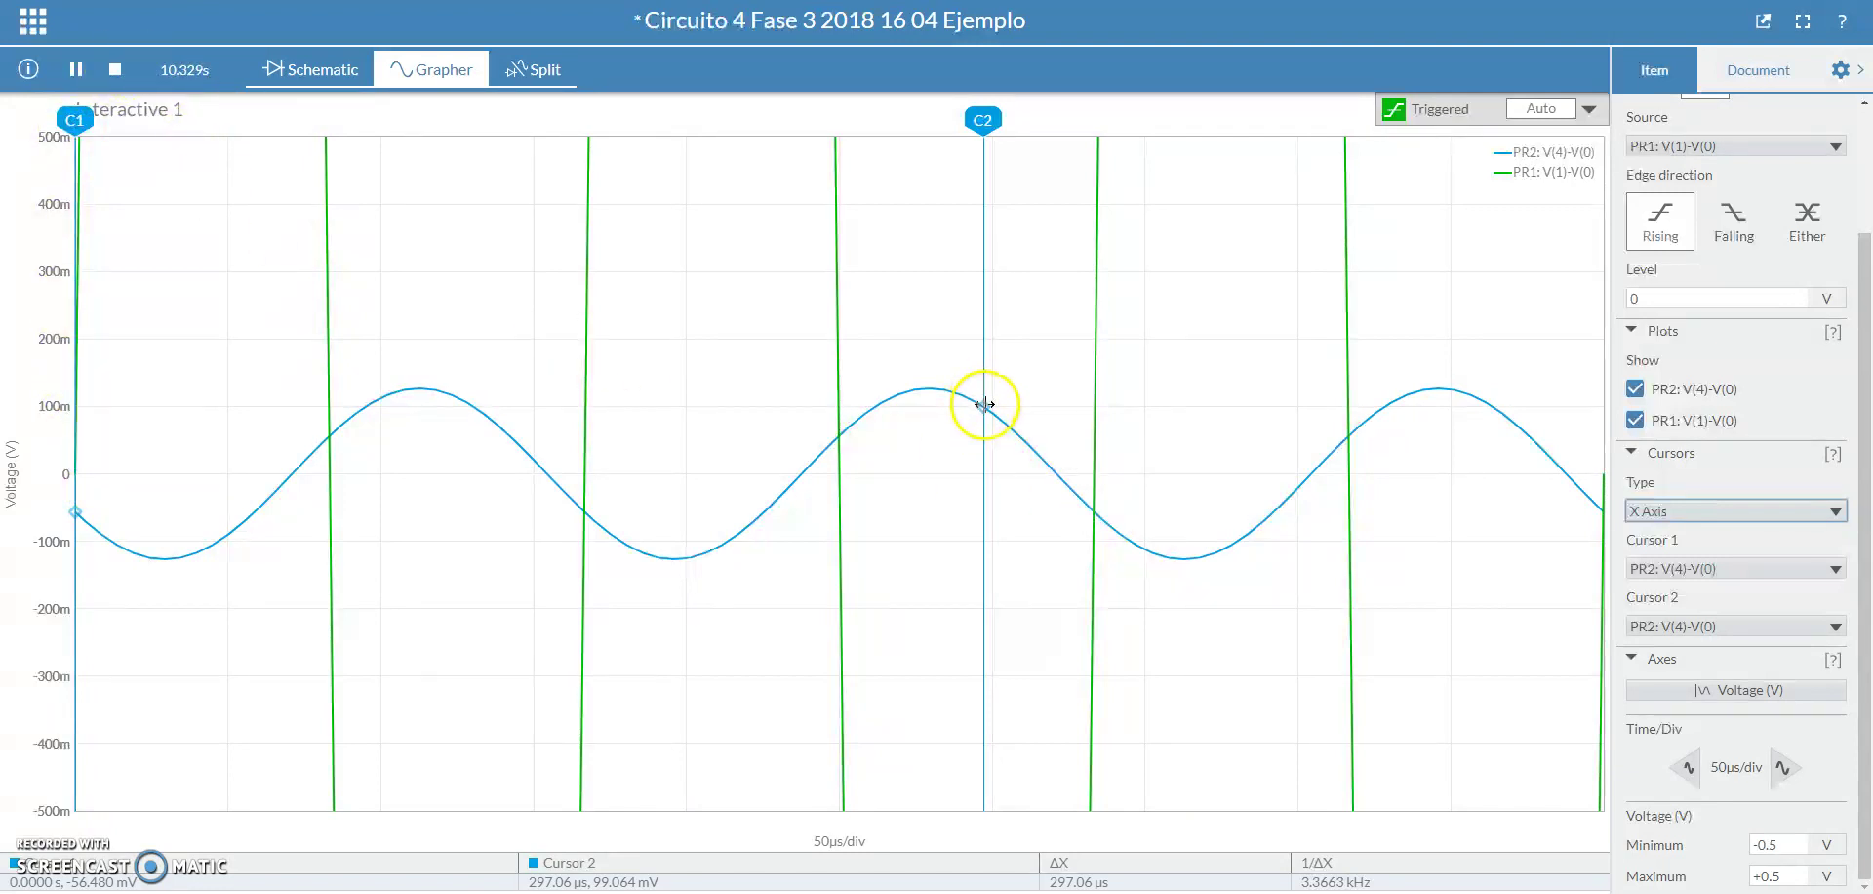
left_click_drag(984, 404, 294, 488)
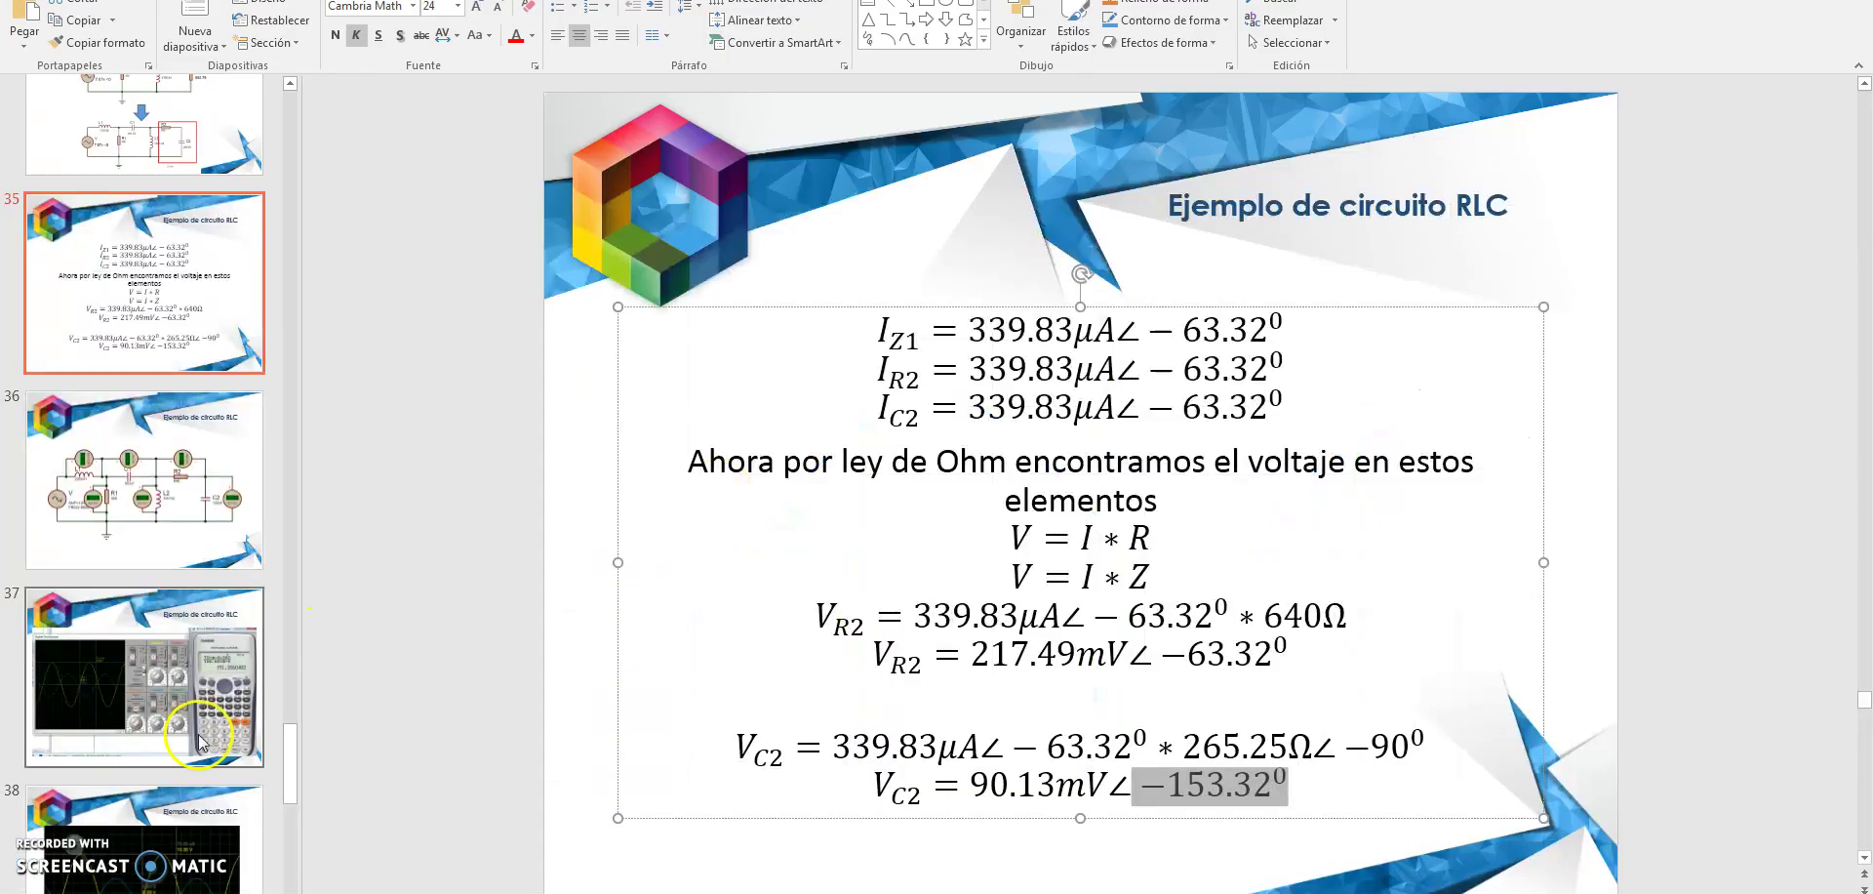
Compare the Grapher cursor reading with the oscilloscope traces and phase-shift calculation on slide 37 of the PowerPoint presentation
key("Down")
key("Down")
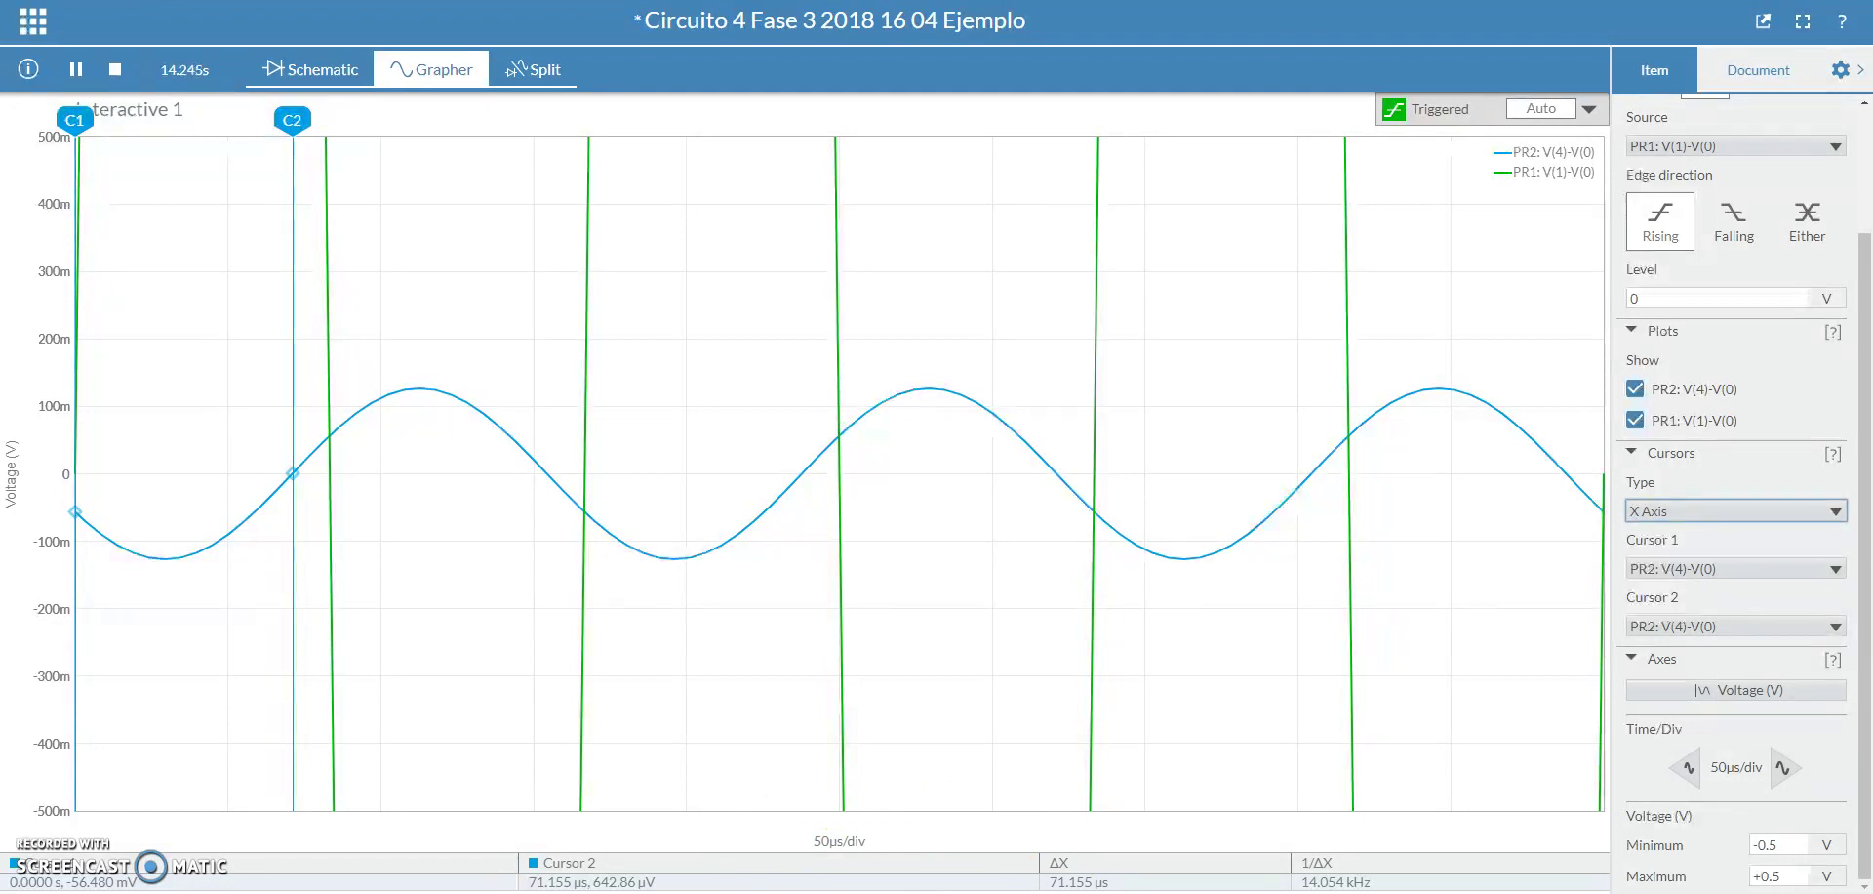
left_click(361, 839)
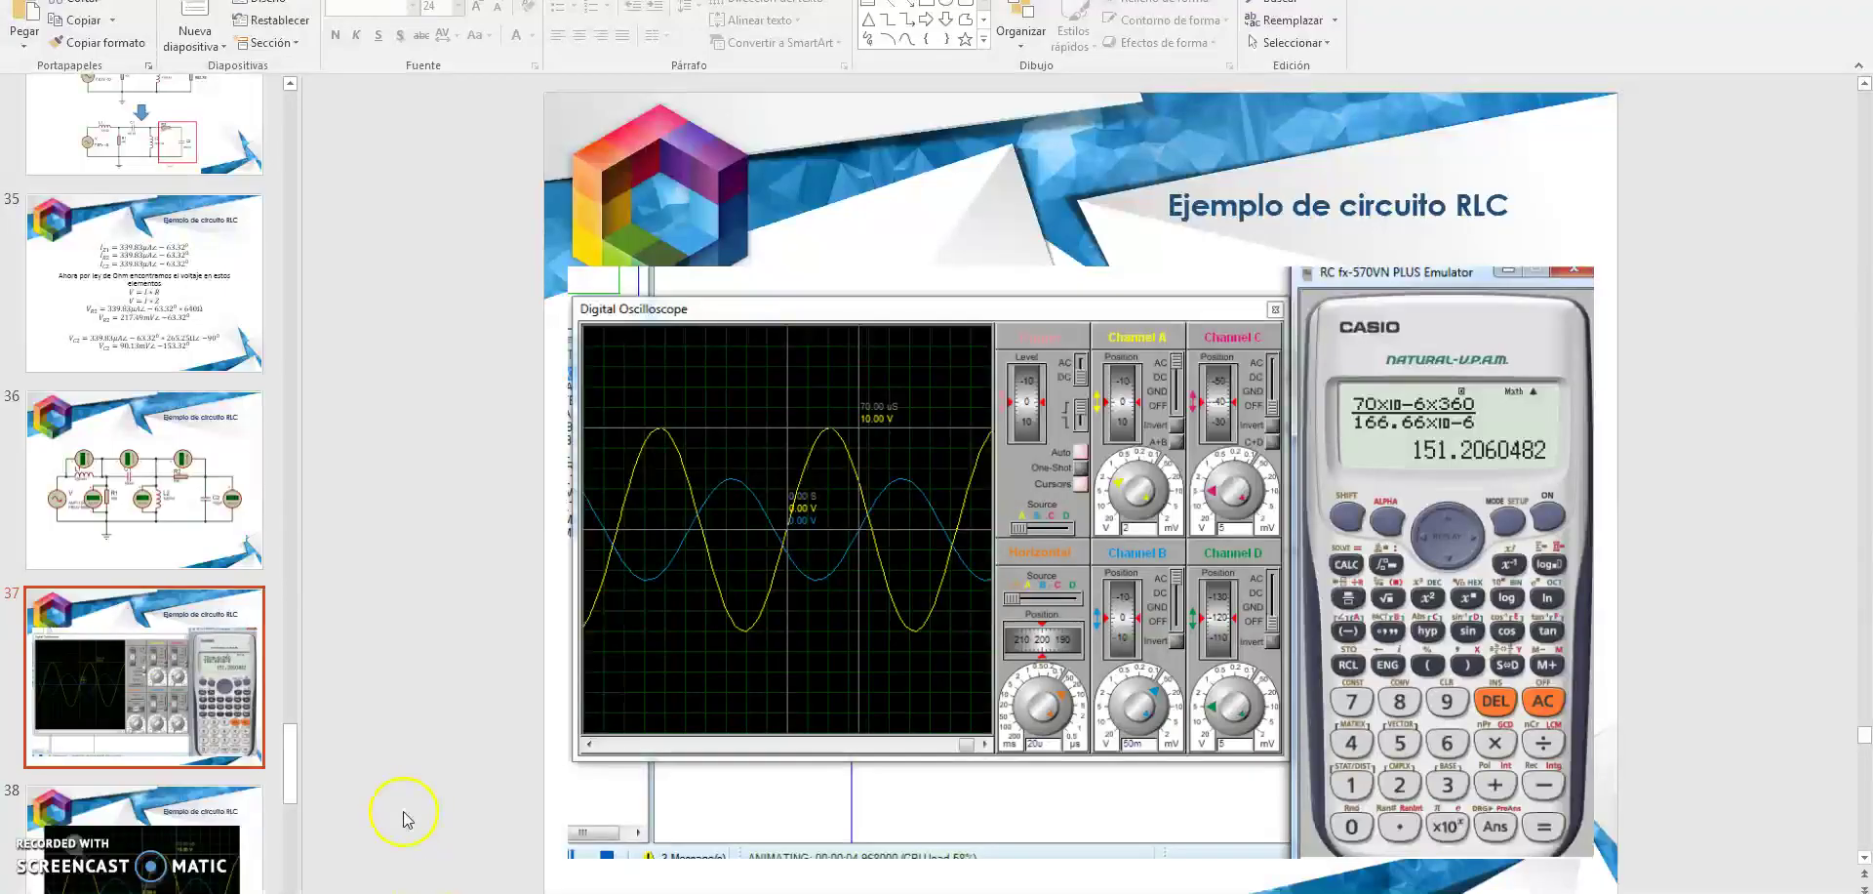
Highlight the calculated phase angle of VC2 on slide 35 and compare it with the phase shift on slide 37
left_click(147, 293)
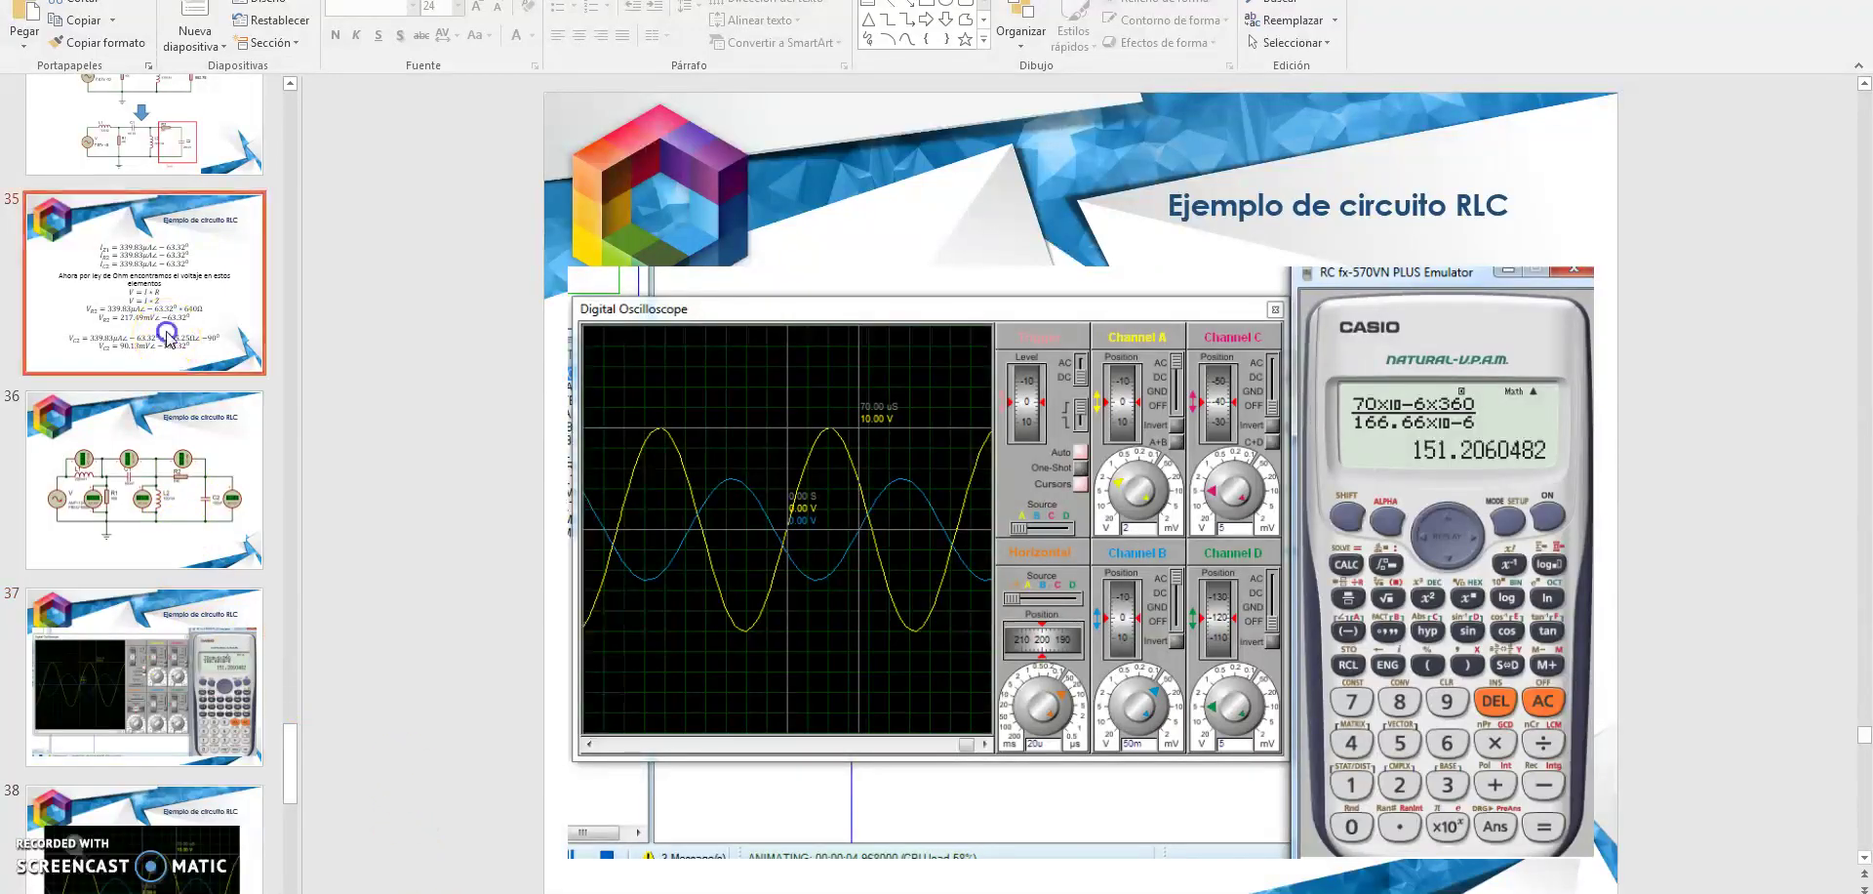
left_click_drag(1293, 785, 1153, 792)
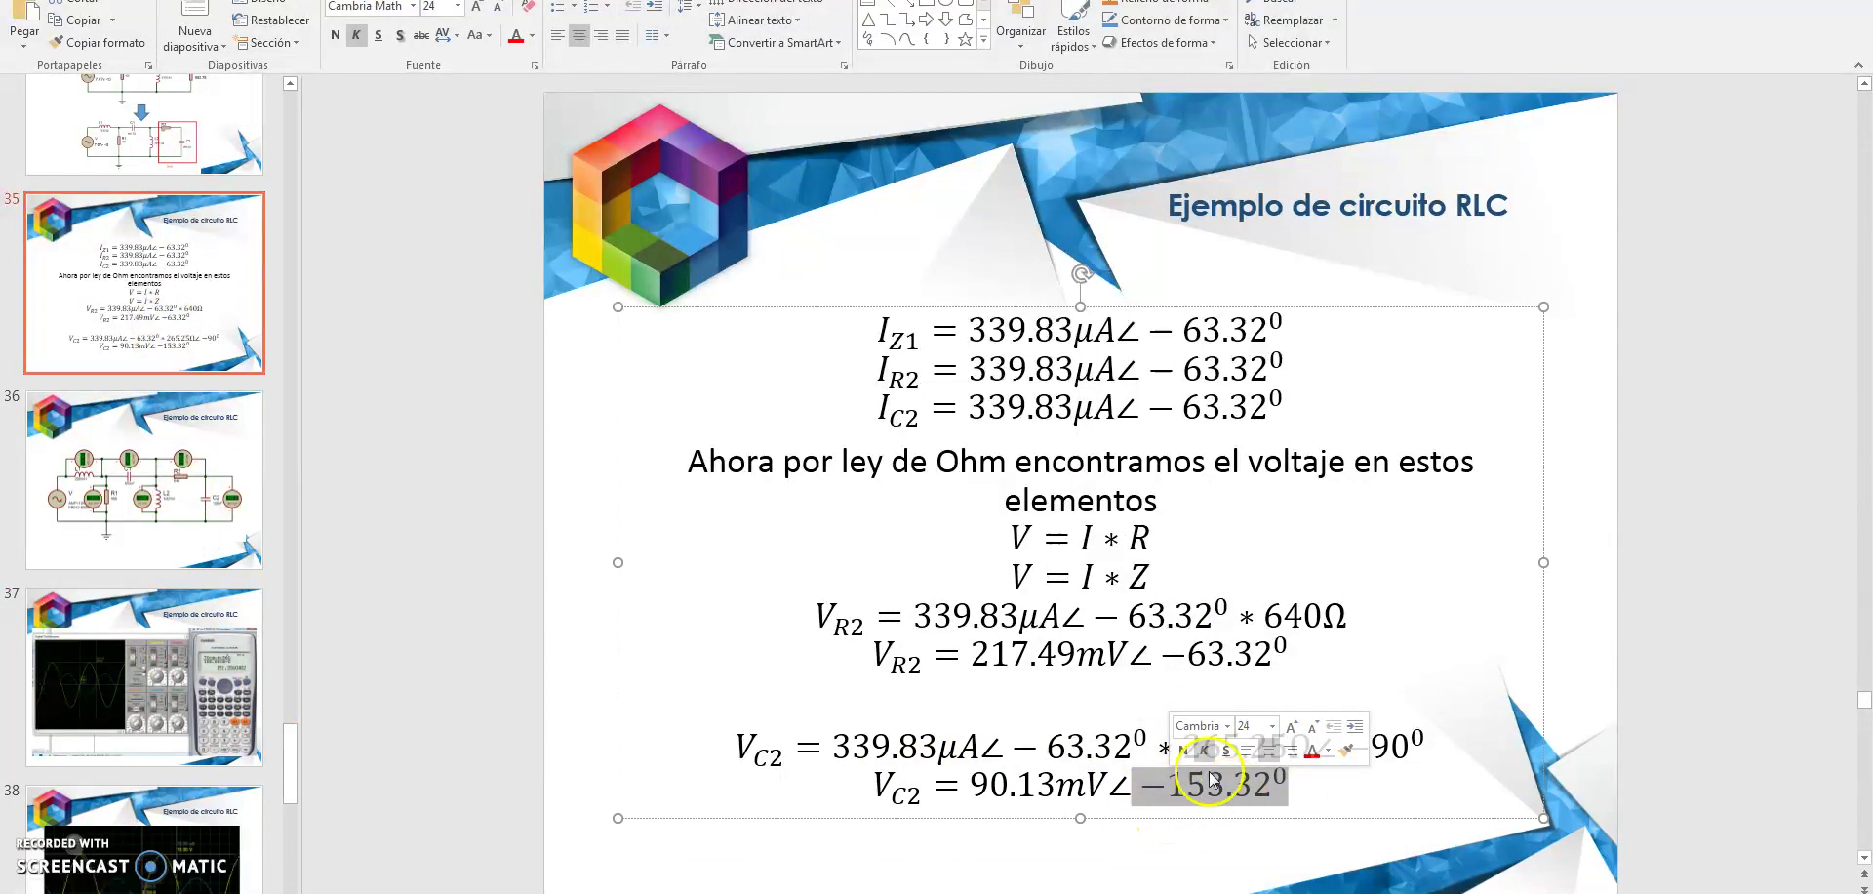
key("alt+Tab")
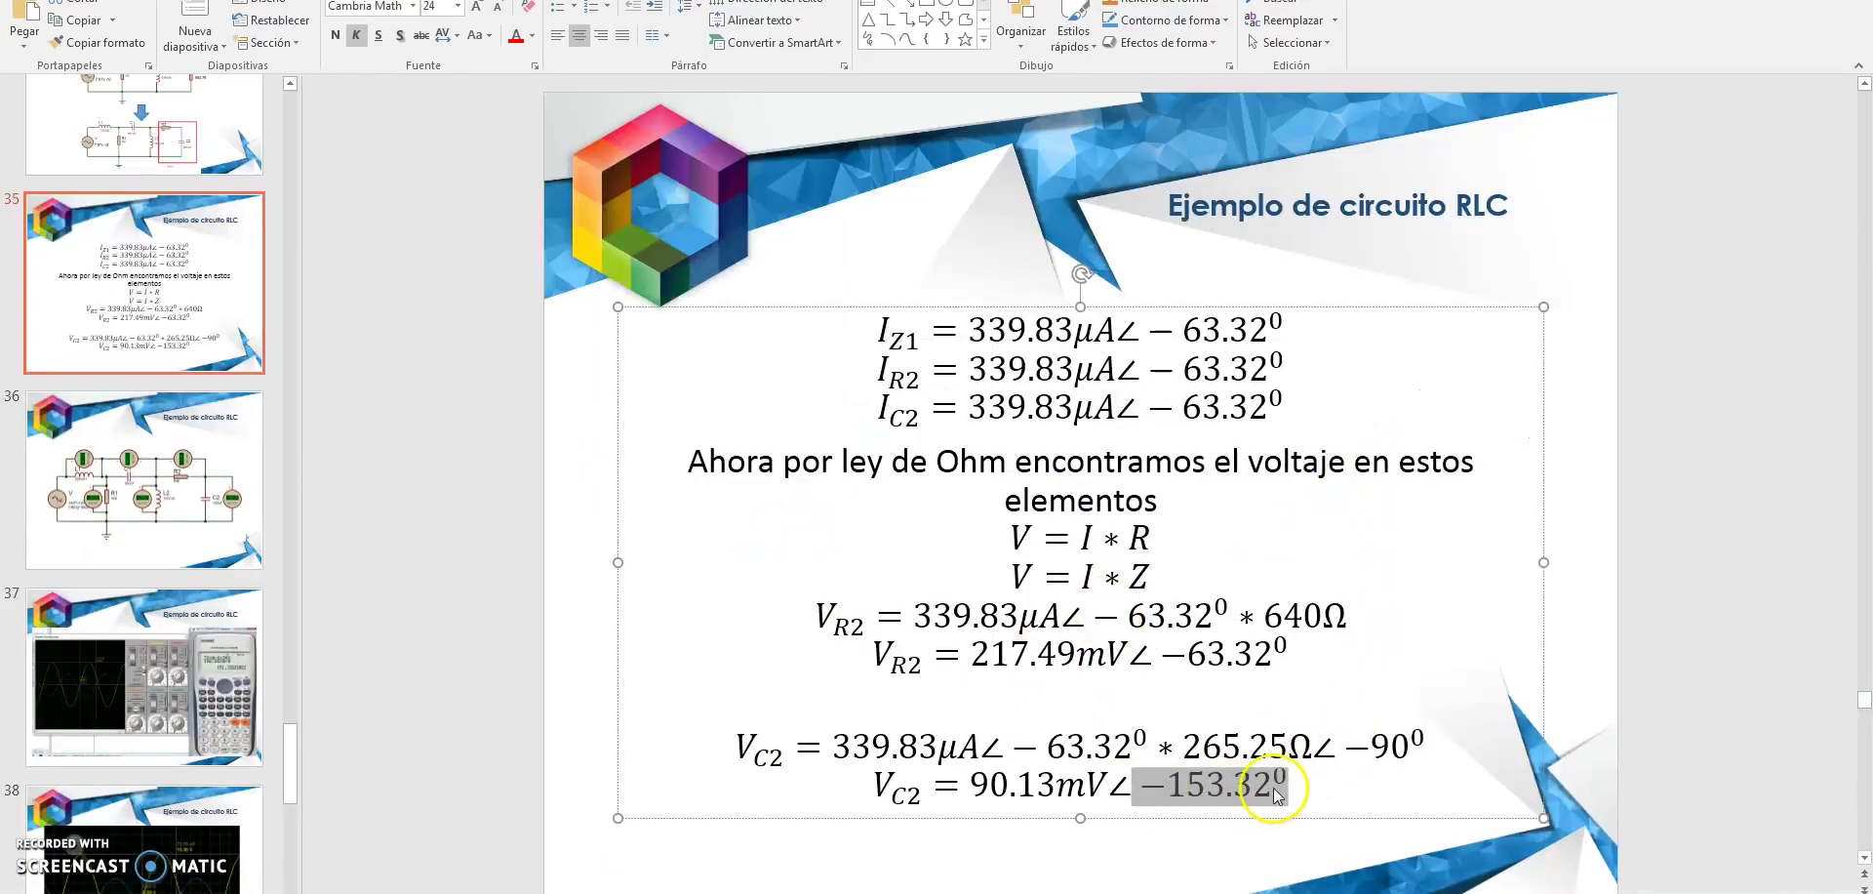
left_click(205, 666)
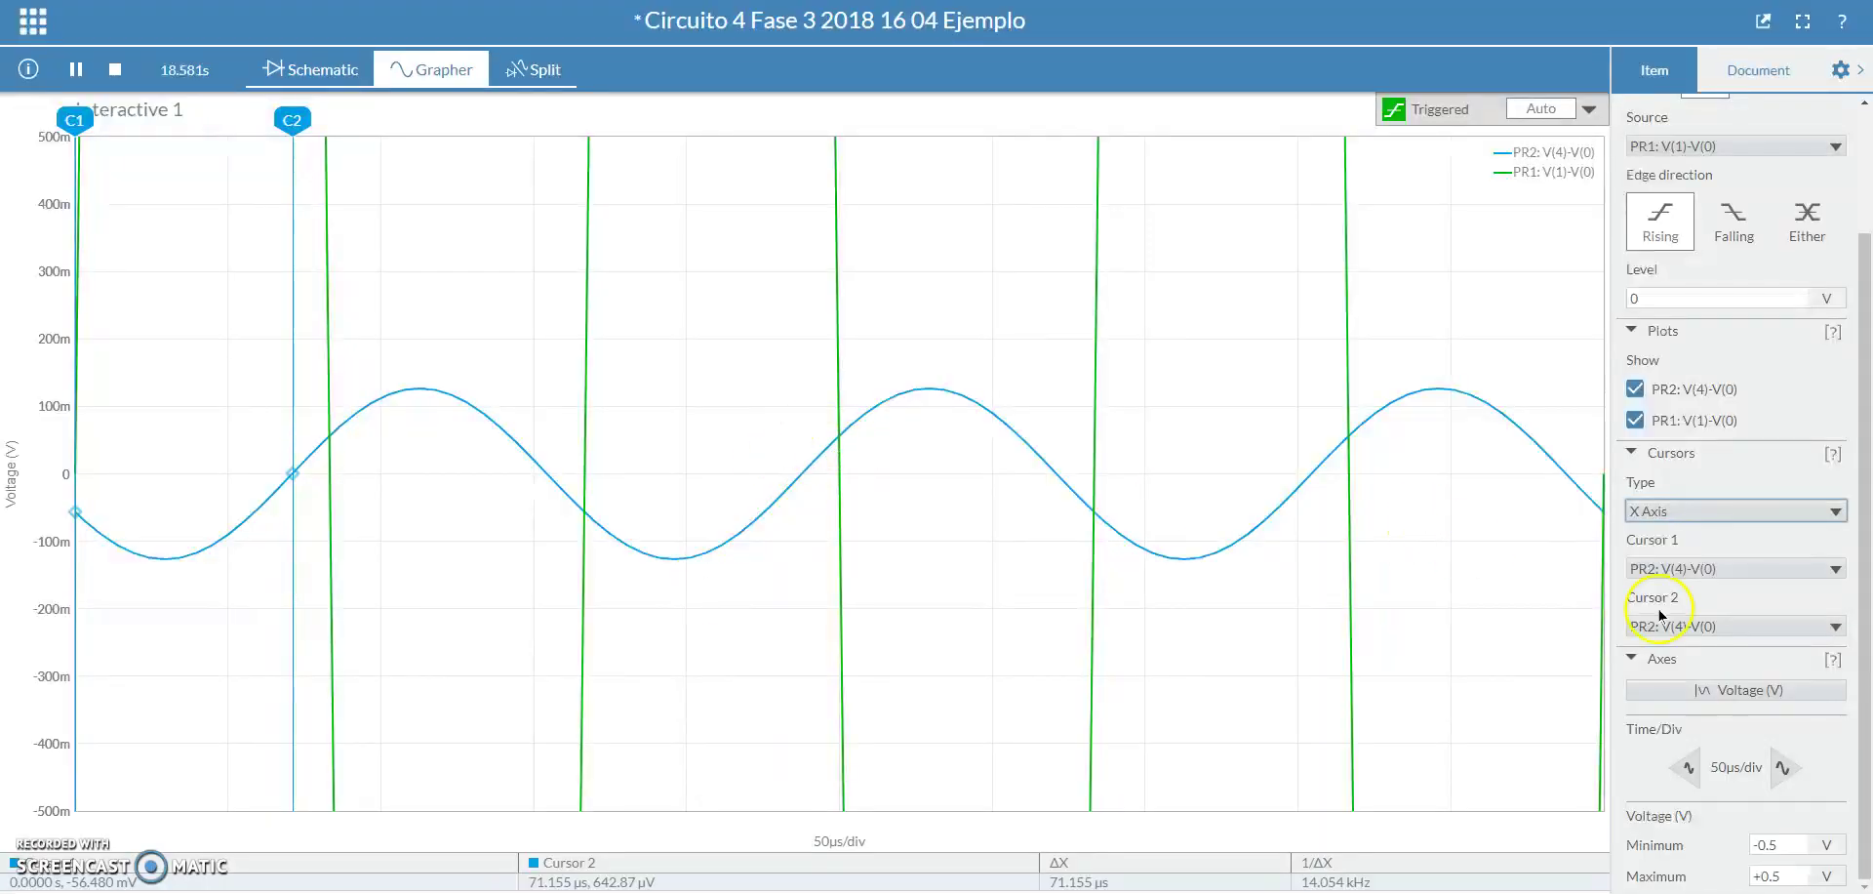
Review the periodic probe measurements on the Multisim Live schematic against the Grapher waveforms, and finish on the schematic
mouse_move(1867, 478)
left_mouse_down()
mouse_move(1867, 342)
mouse_move(1866, 478)
left_mouse_up()
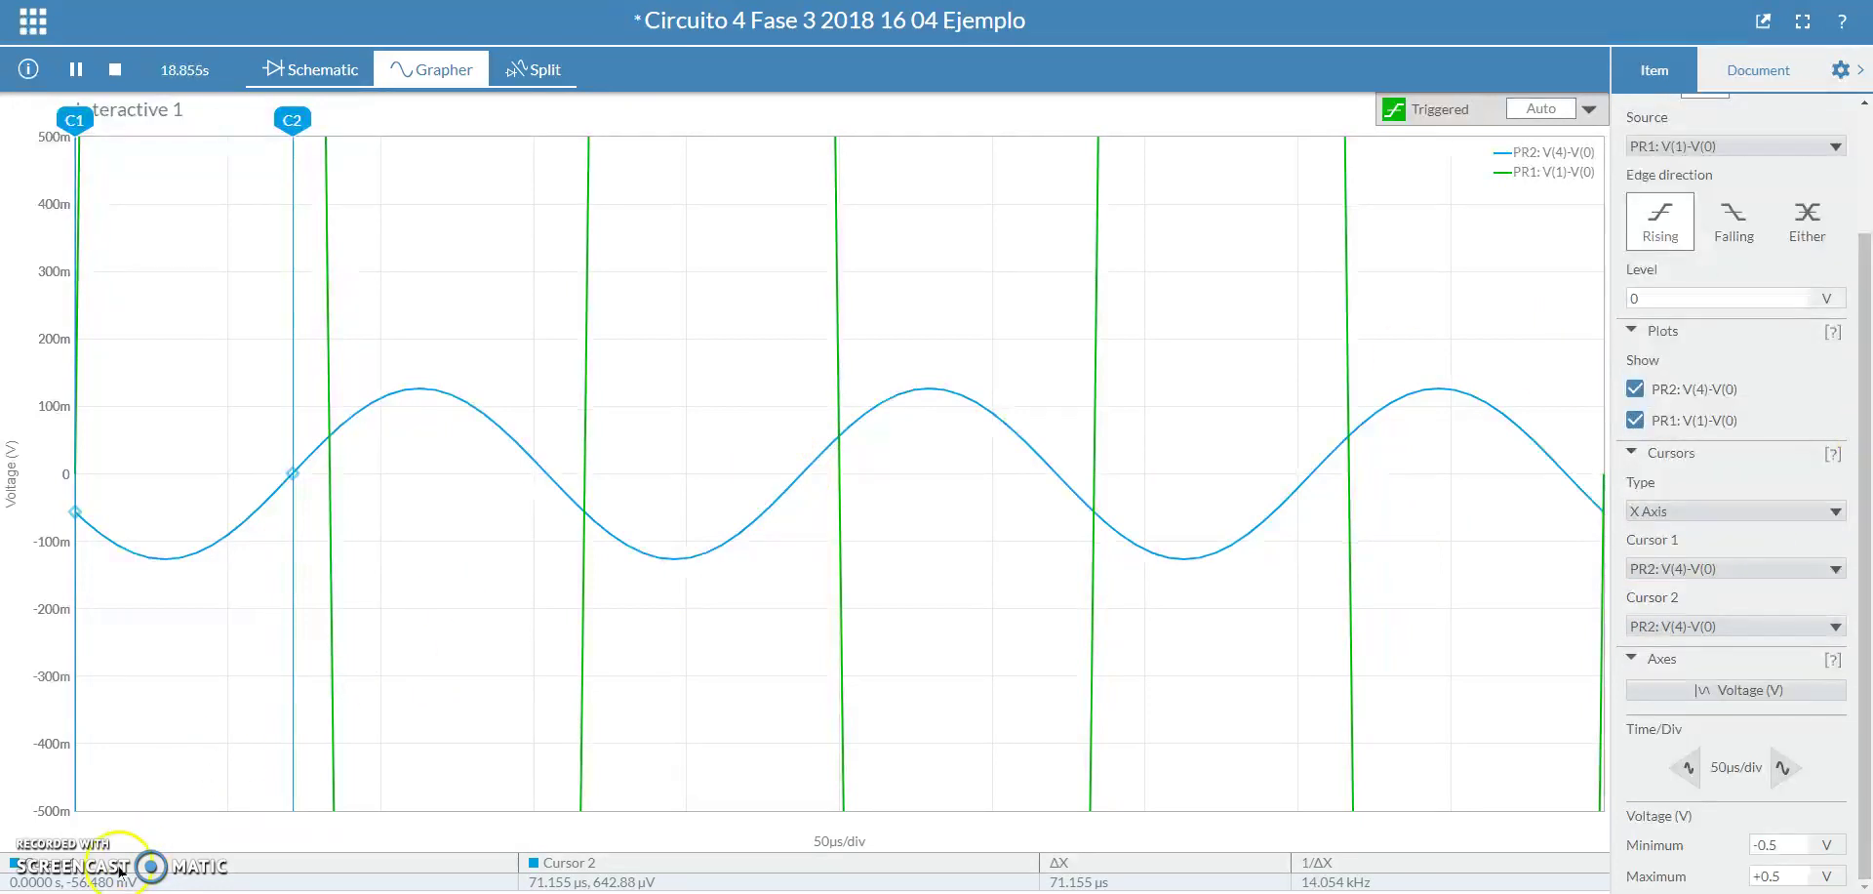
left_click(302, 69)
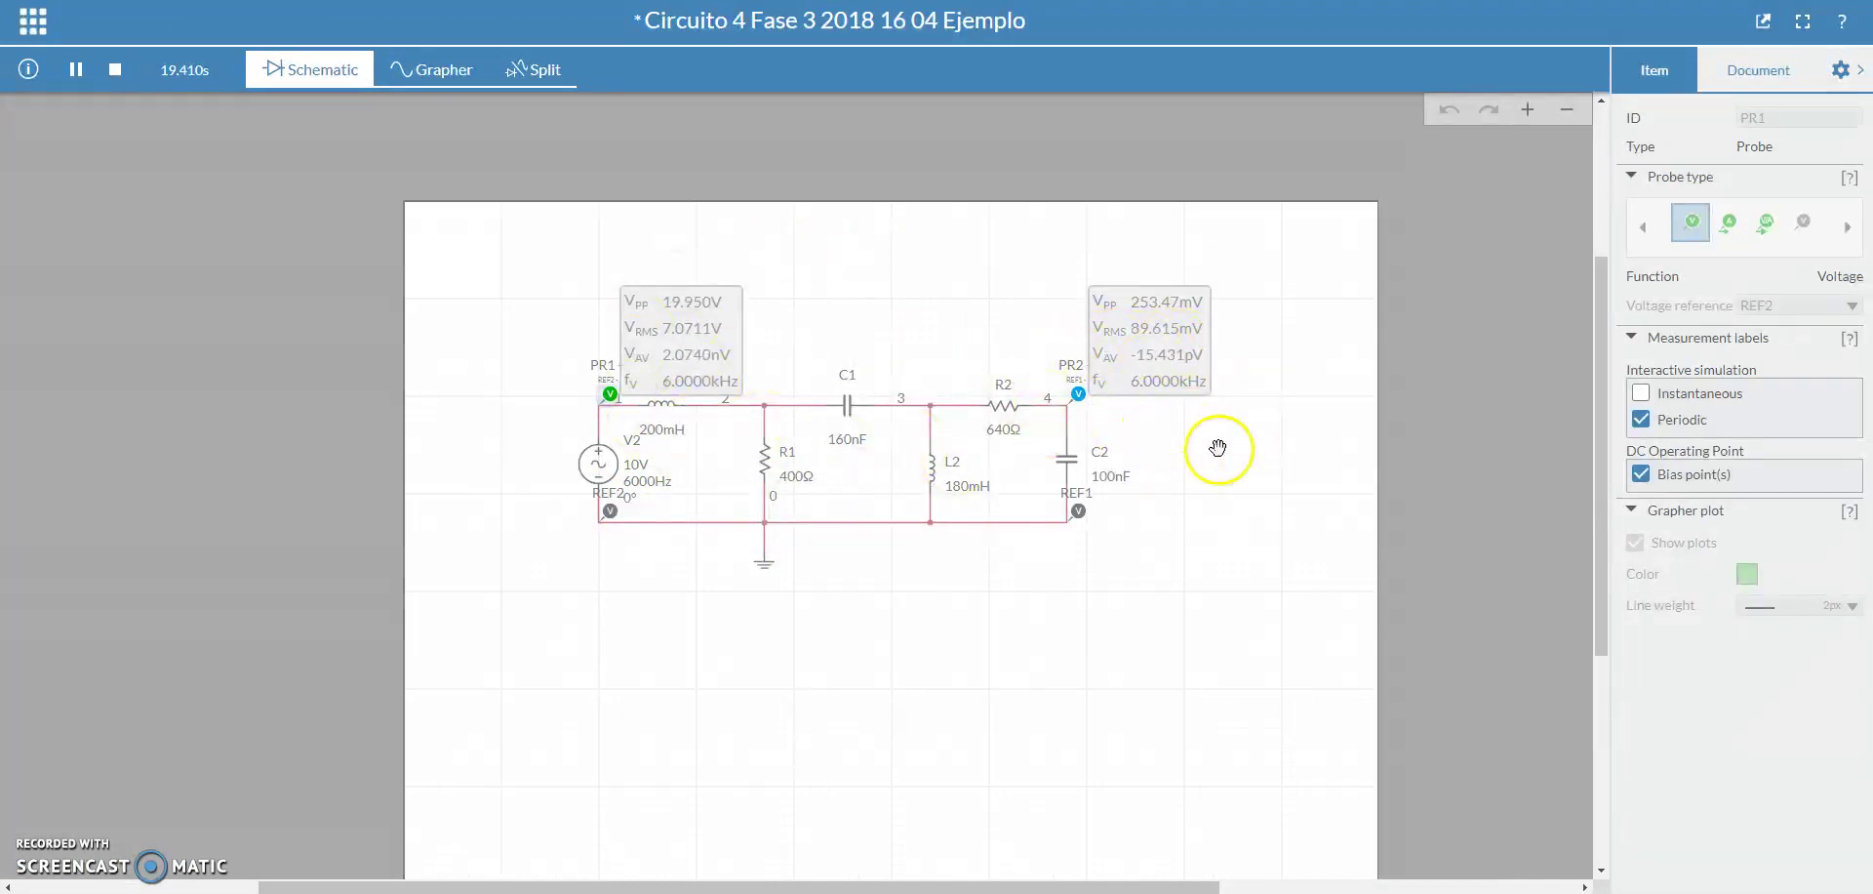
left_click(449, 78)
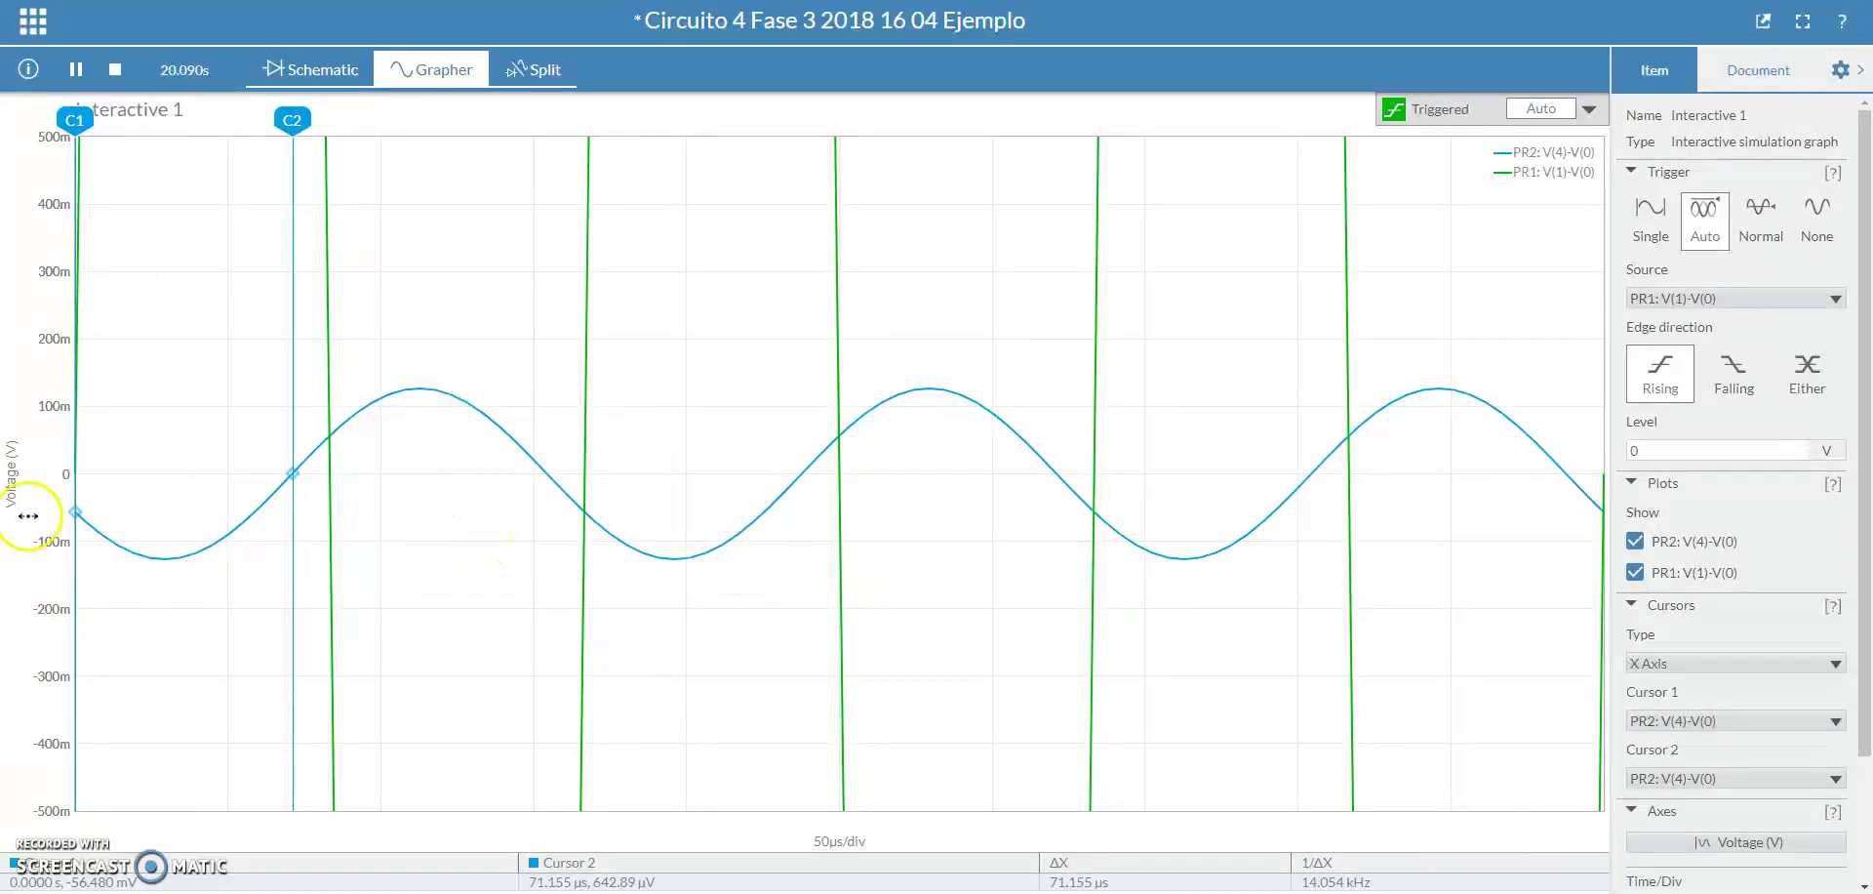
left_click(310, 69)
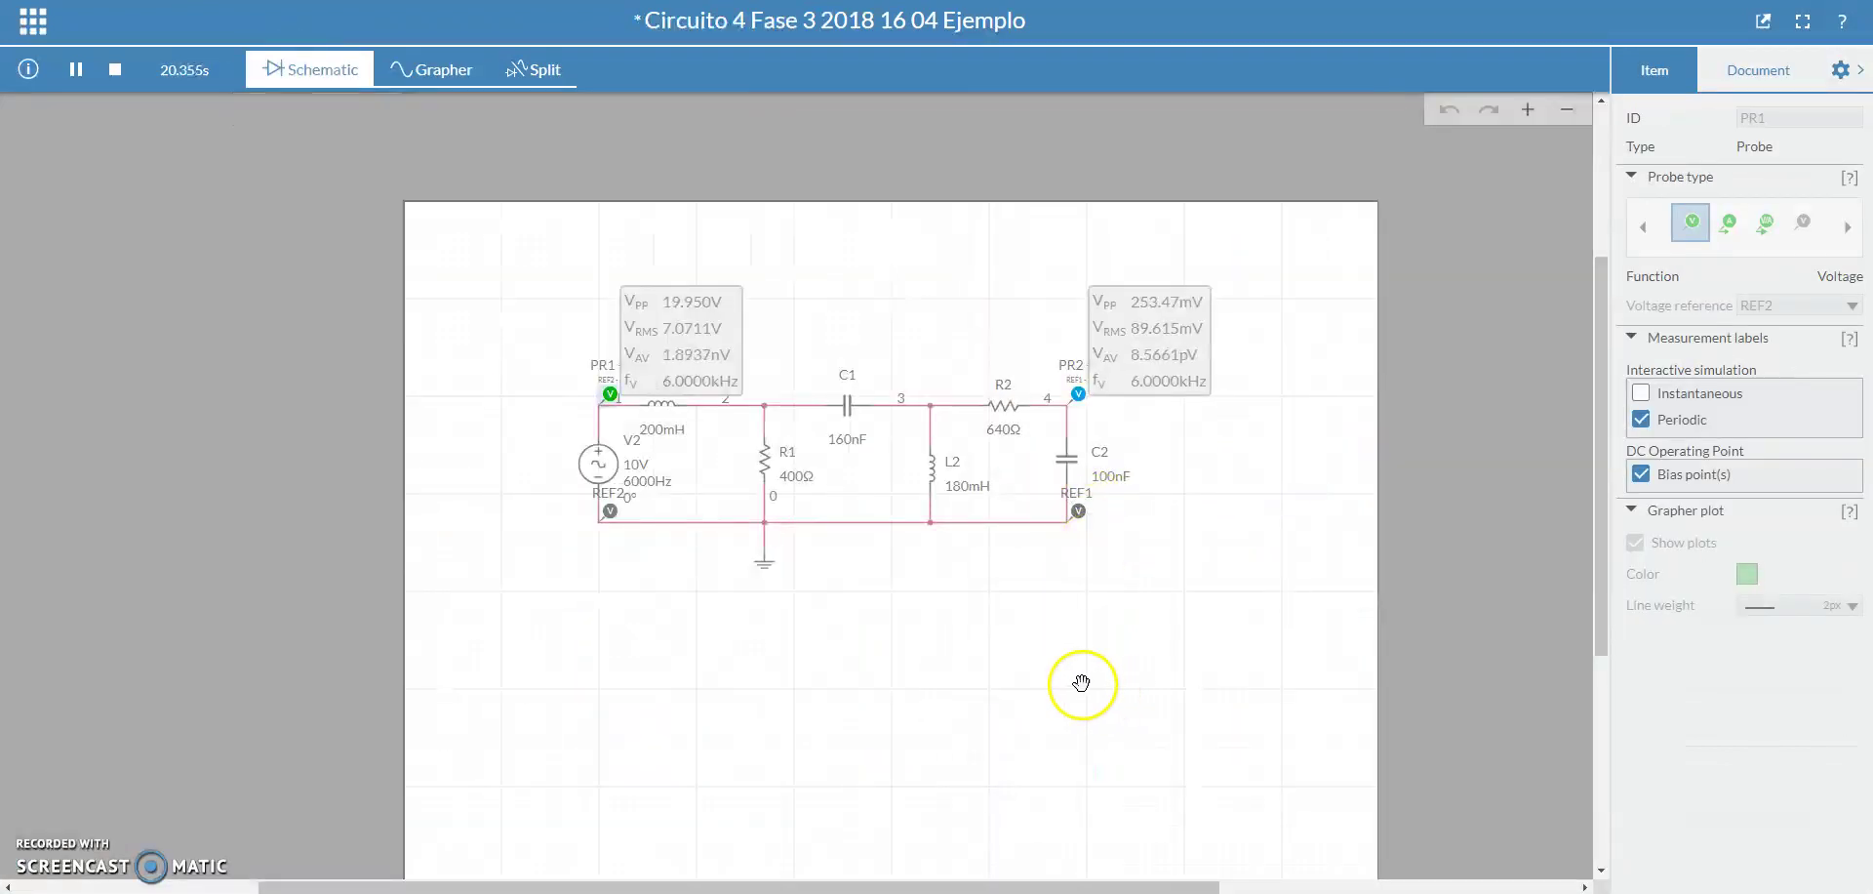